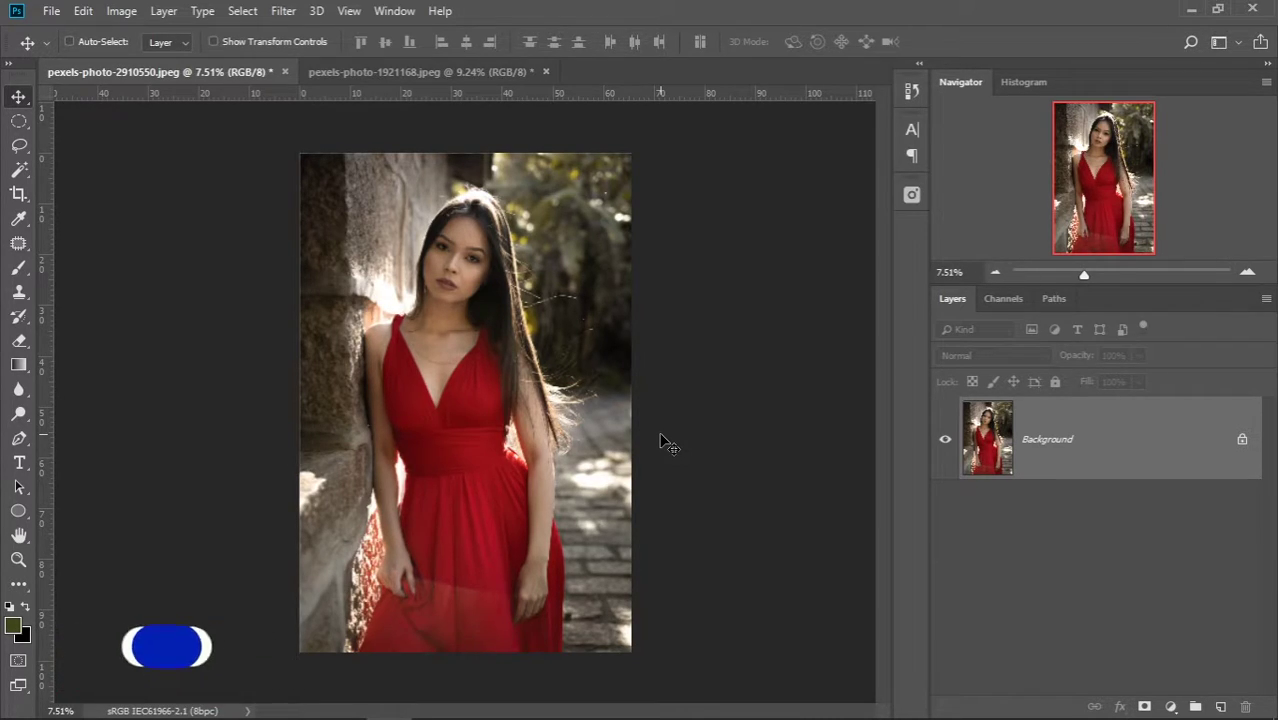
Check the forest portrait, then add a Hue/Saturation adjustment layer above Background on the red-dress portrait
left_click(433, 74)
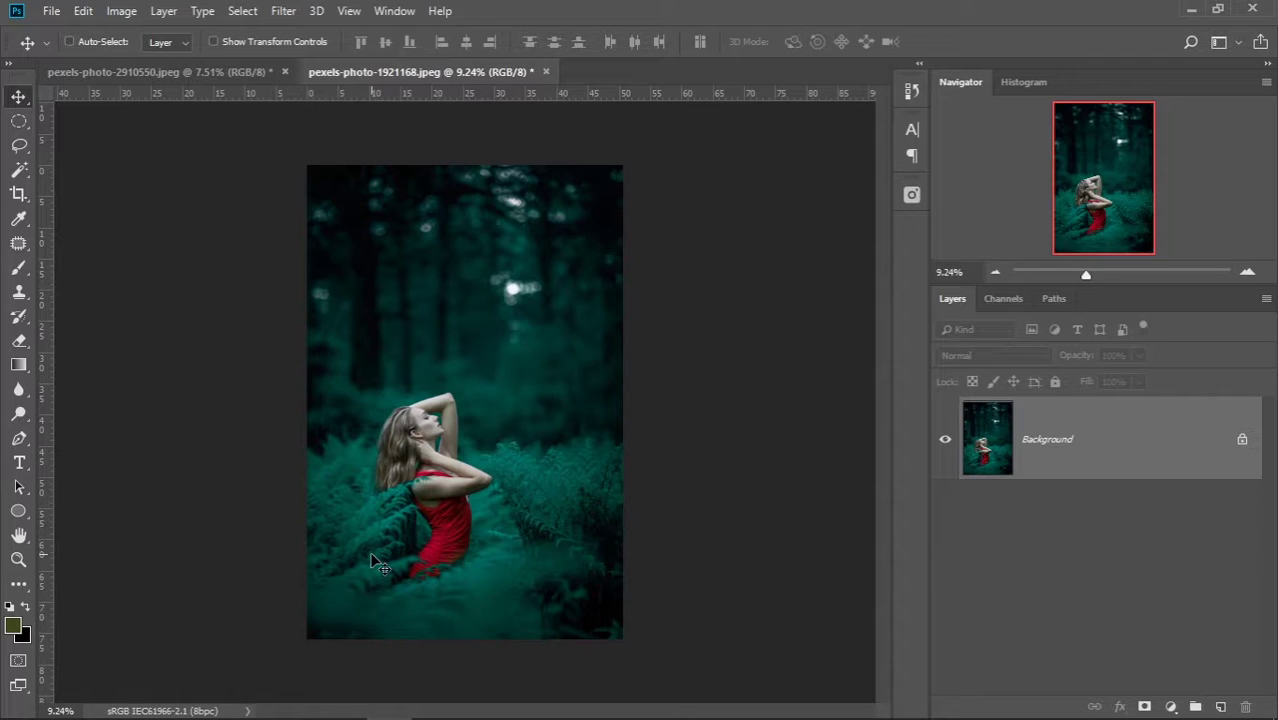
left_click(211, 80)
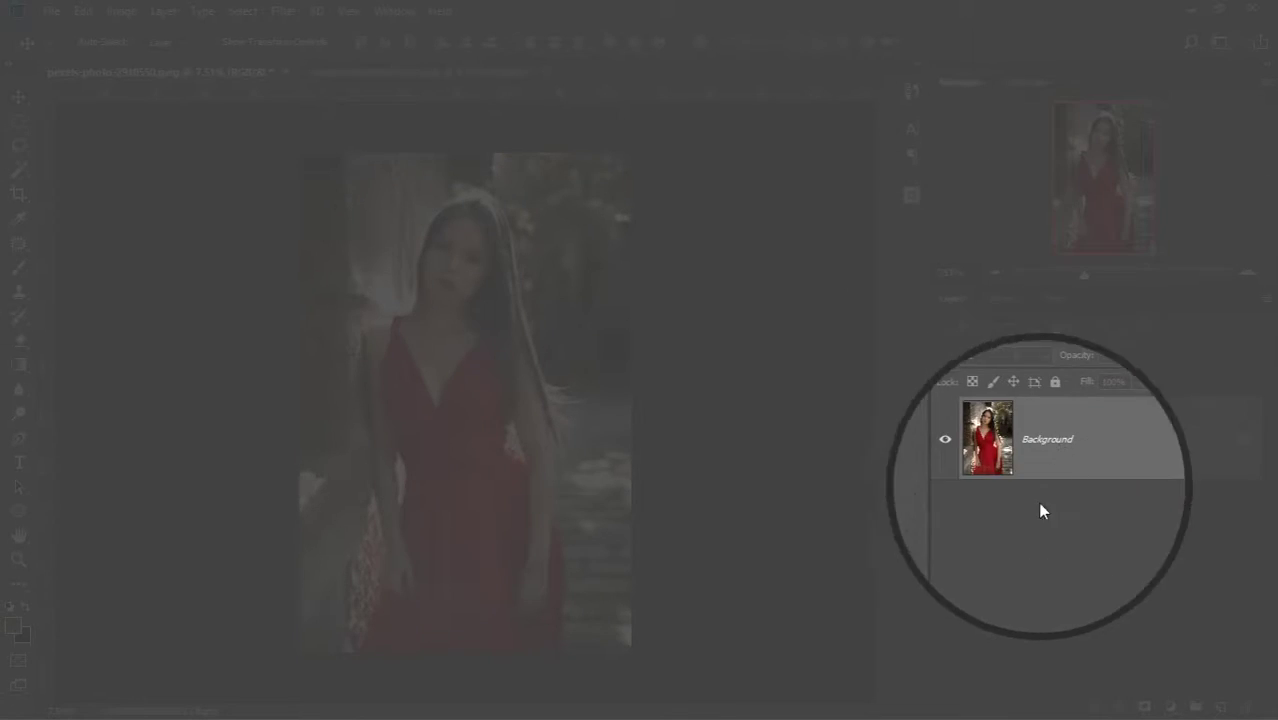
left_click(1170, 707)
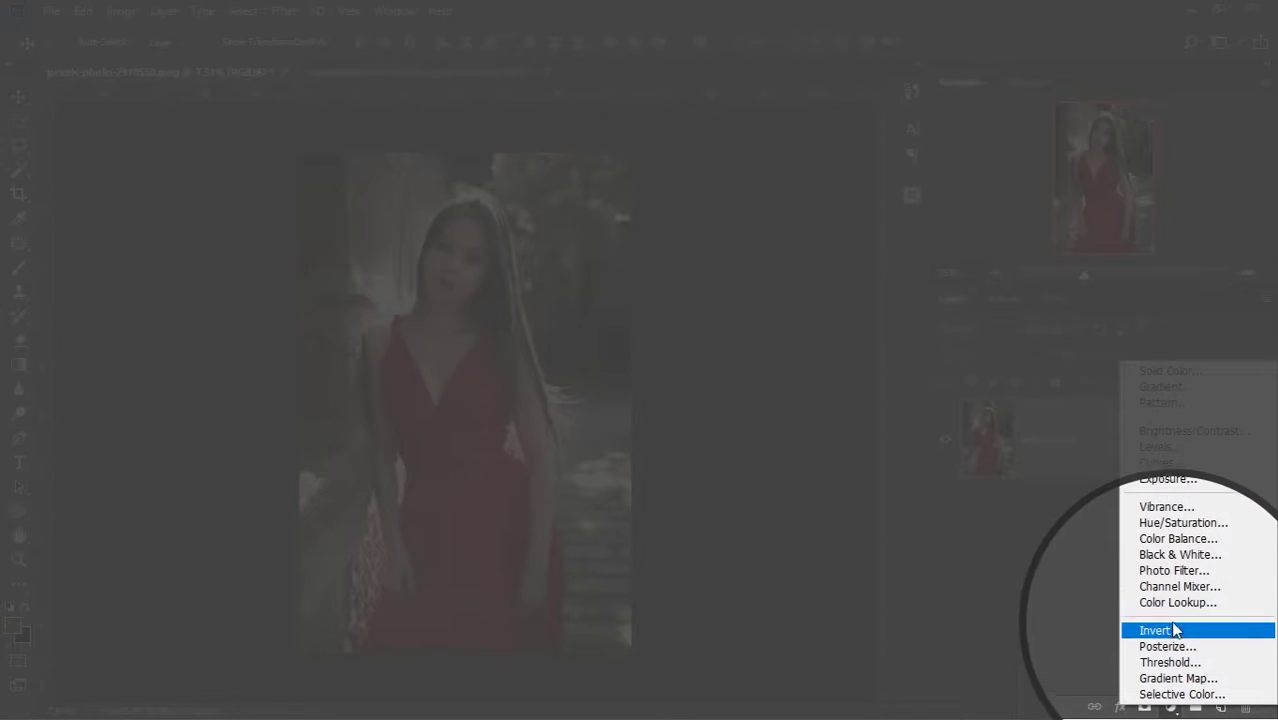
left_click(1170, 524)
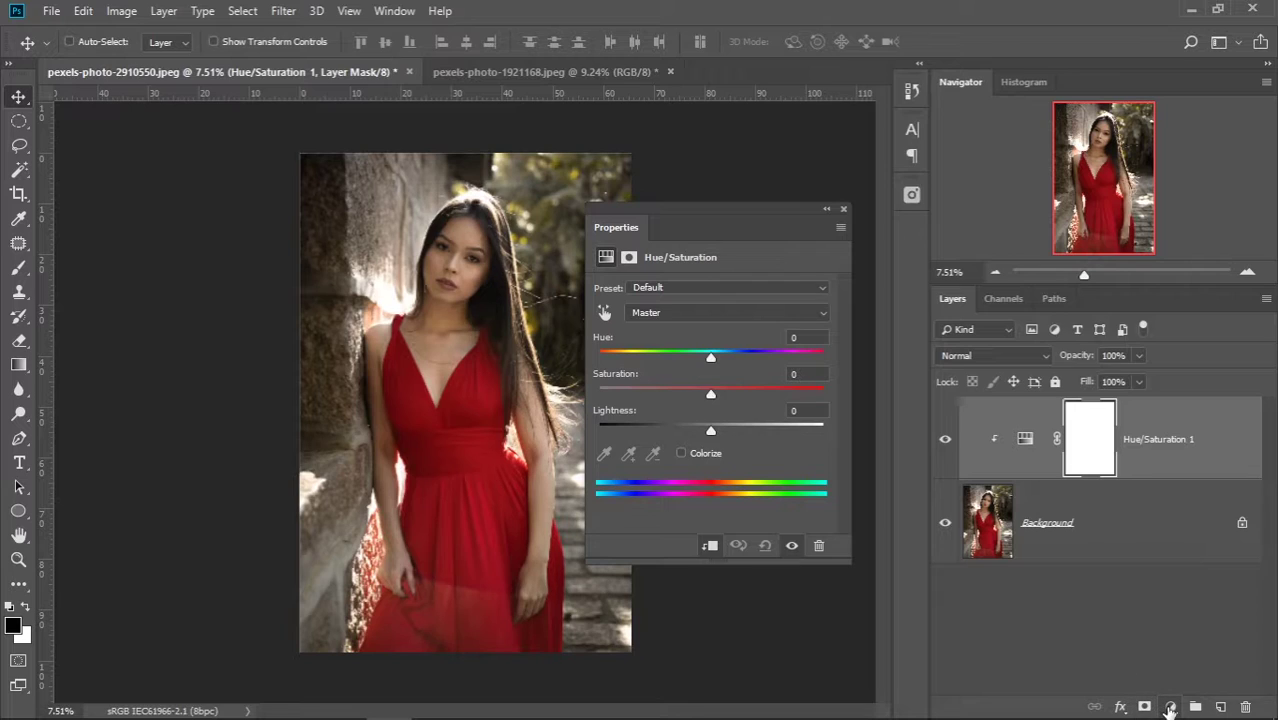
left_click(1171, 707)
left_click_drag(668, 263, 725, 255)
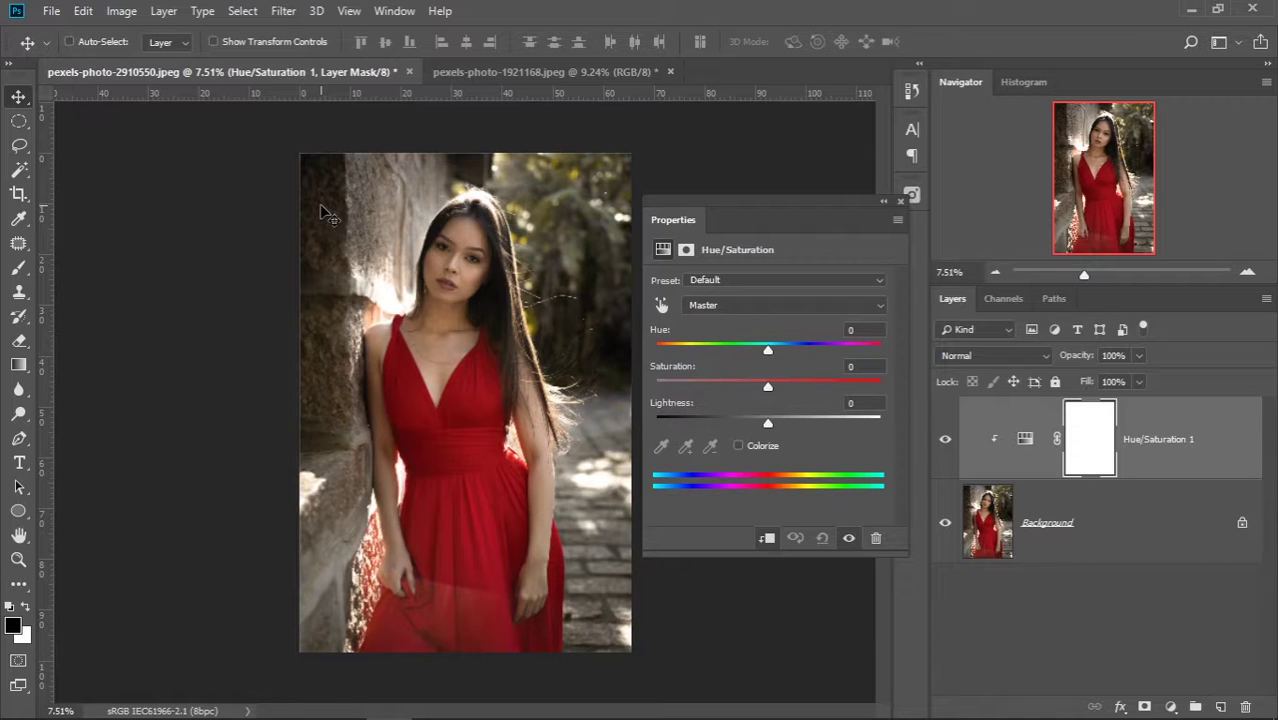
scroll(320, 210, "up", 1)
scroll(330, 280, "up", 3)
scroll(350, 360, "up", 2)
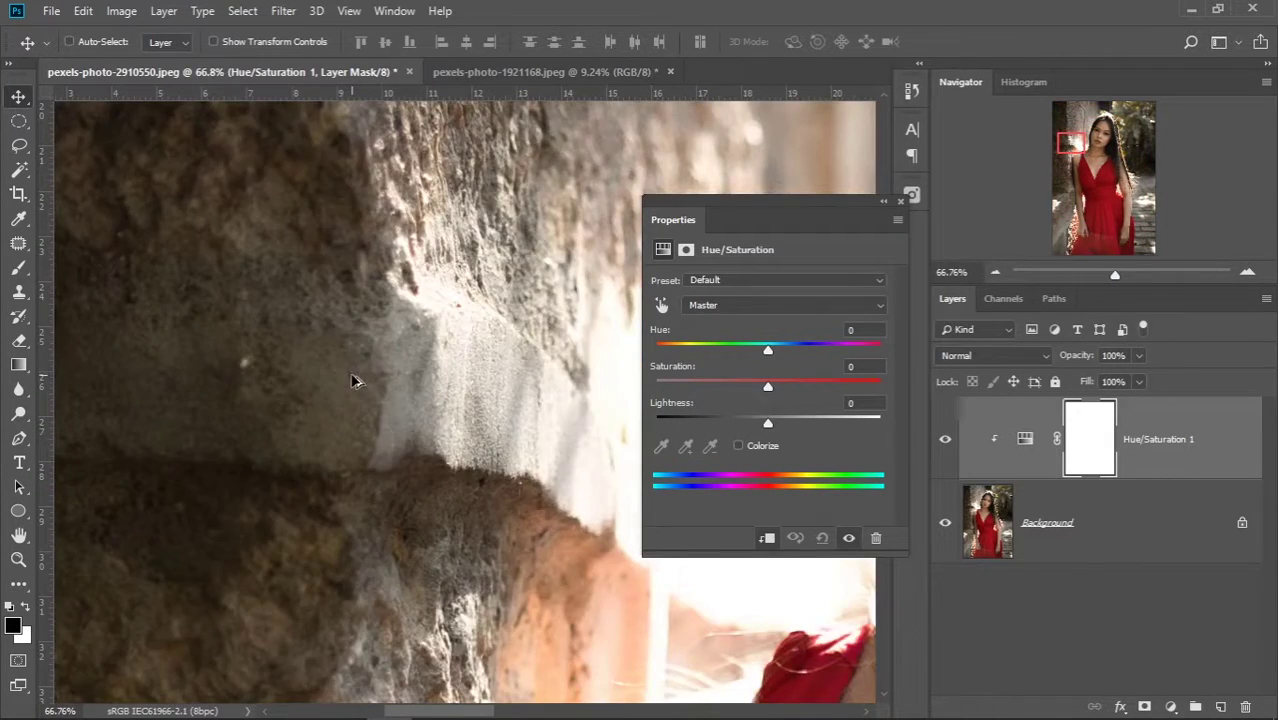
scroll(353, 383, "up", 2)
scroll(356, 385, "up", 1)
scroll(356, 386, "up", 2)
scroll(357, 388, "up", 1)
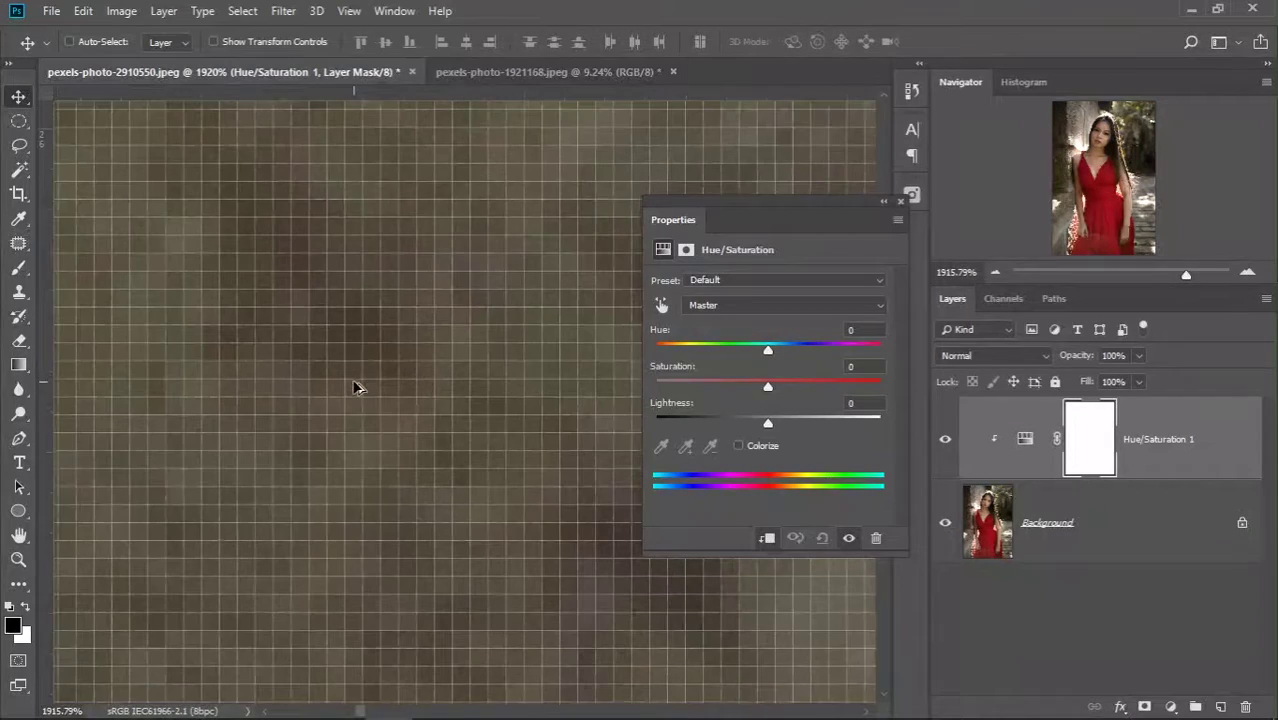
scroll(357, 388, "down", 1)
scroll(357, 386, "down", 1)
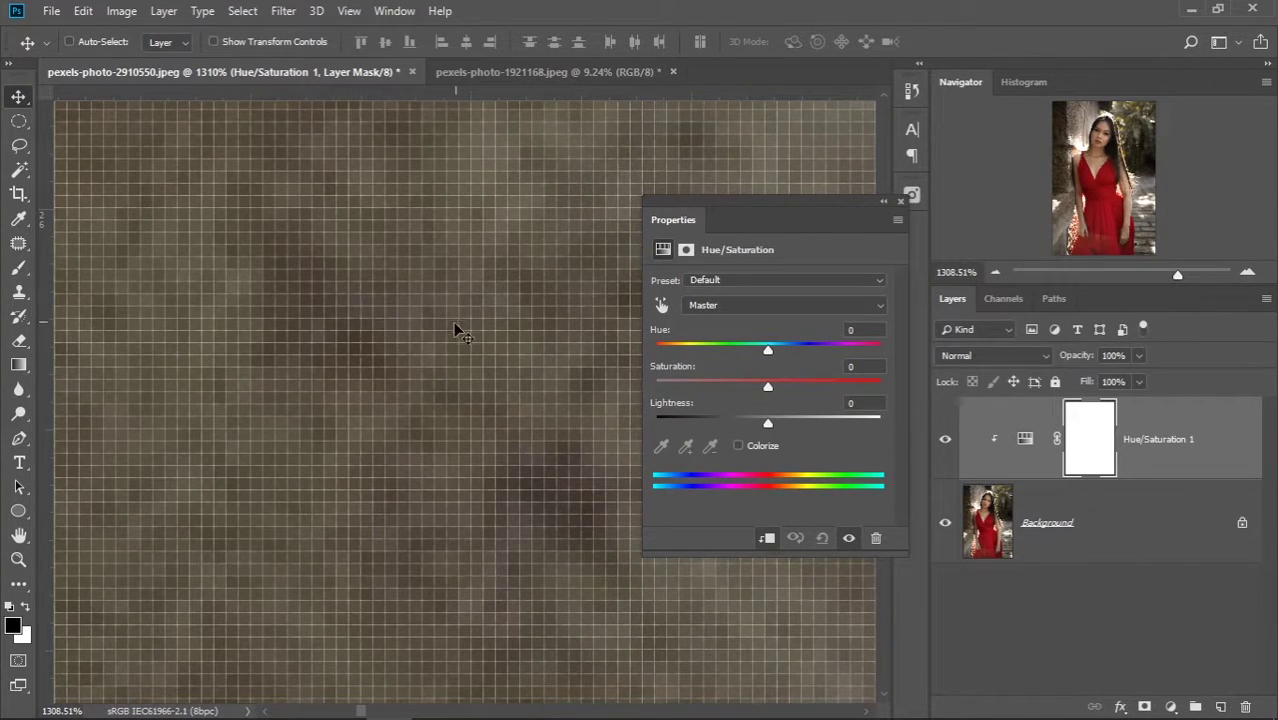
scroll(384, 394, "up", 1)
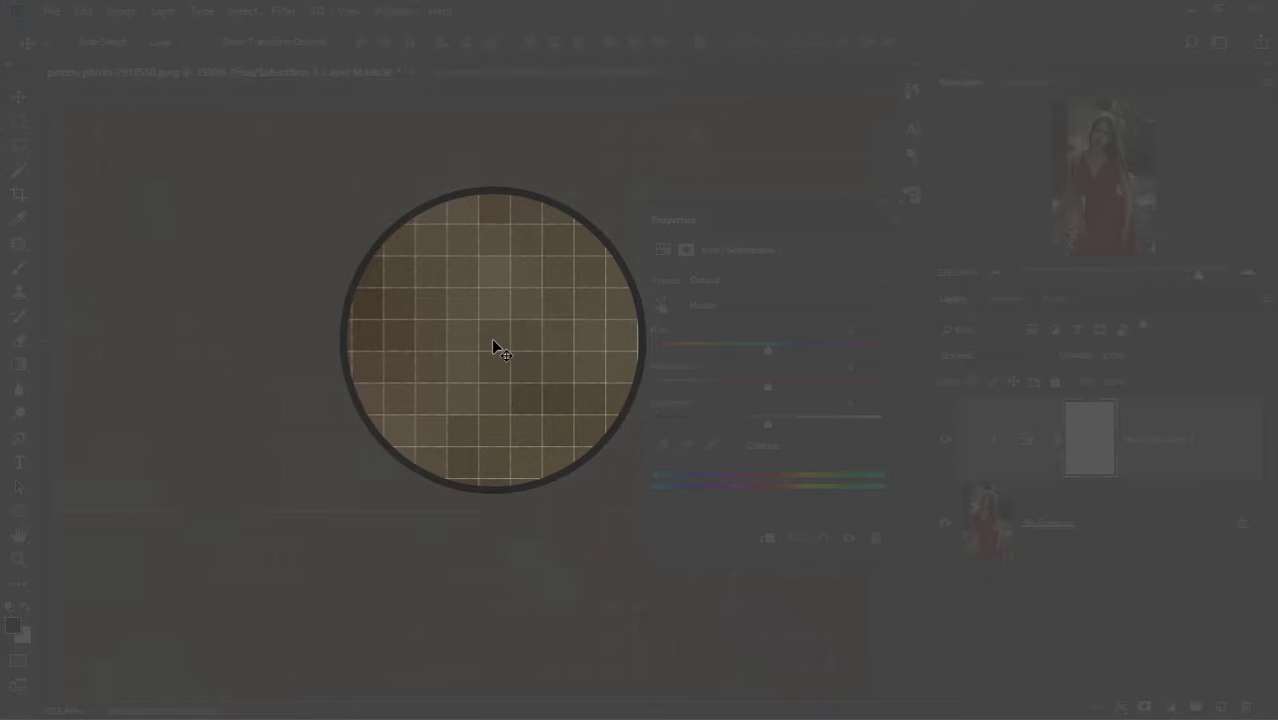
scroll(493, 345, "down", 1, "alt")
scroll(490, 345, "down", 2, "alt")
scroll(485, 344, "down", 2, "alt")
scroll(483, 343, "down", 1, "alt")
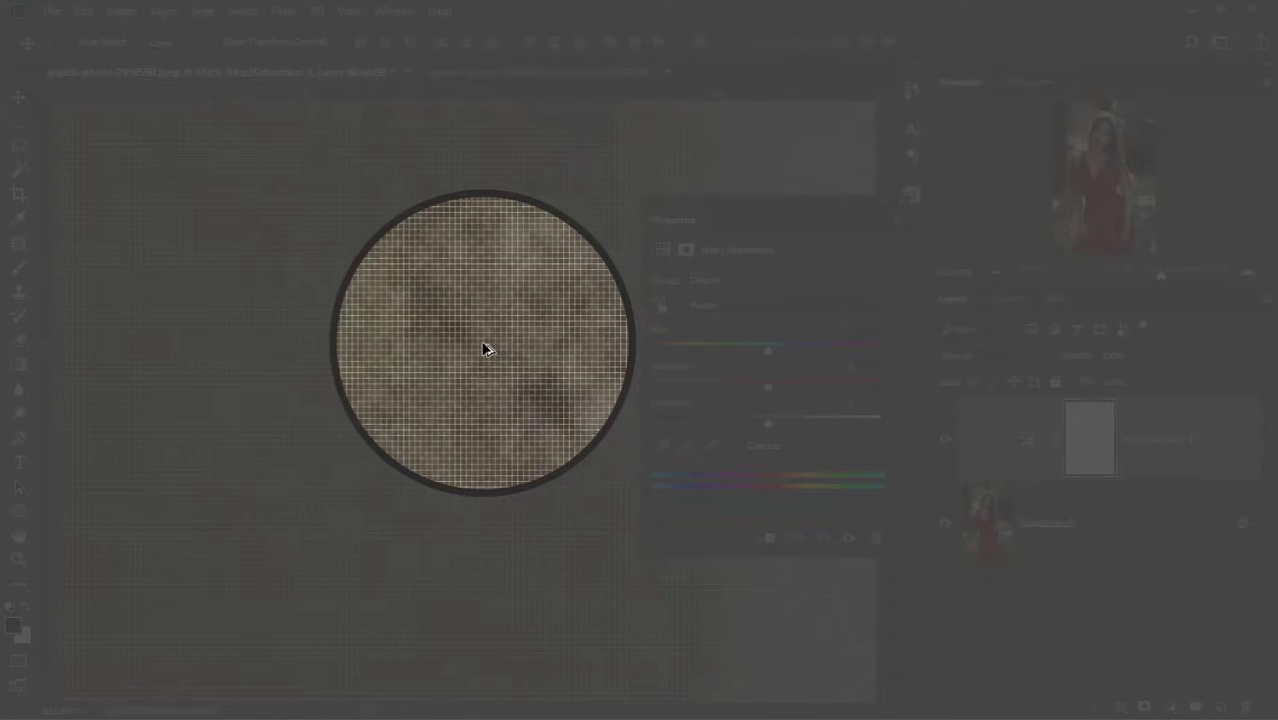
scroll(483, 348, "down", 1, "alt")
scroll(483, 348, "down", 2, "alt")
scroll(482, 348, "down", 2, "alt")
scroll(481, 349, "down", 2, "alt")
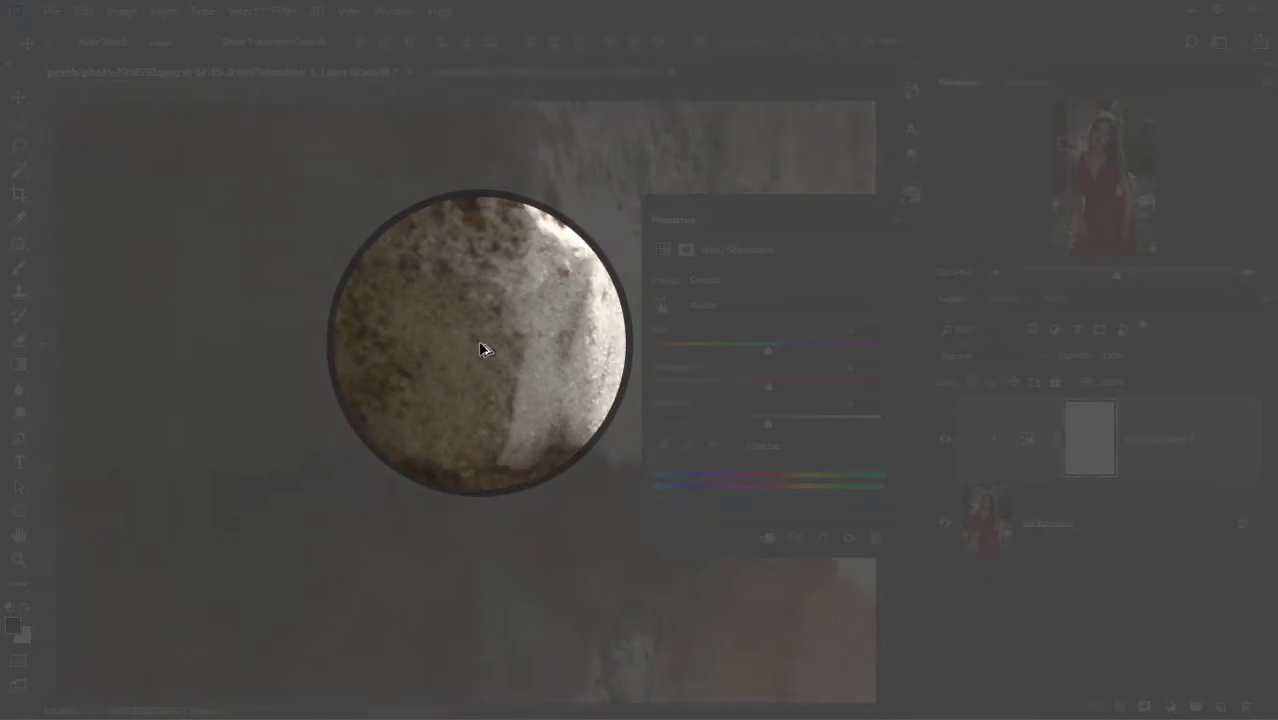
scroll(481, 349, "down", 2)
scroll(481, 349, "down", 2)
scroll(481, 348, "down", 1)
scroll(481, 348, "down", 1)
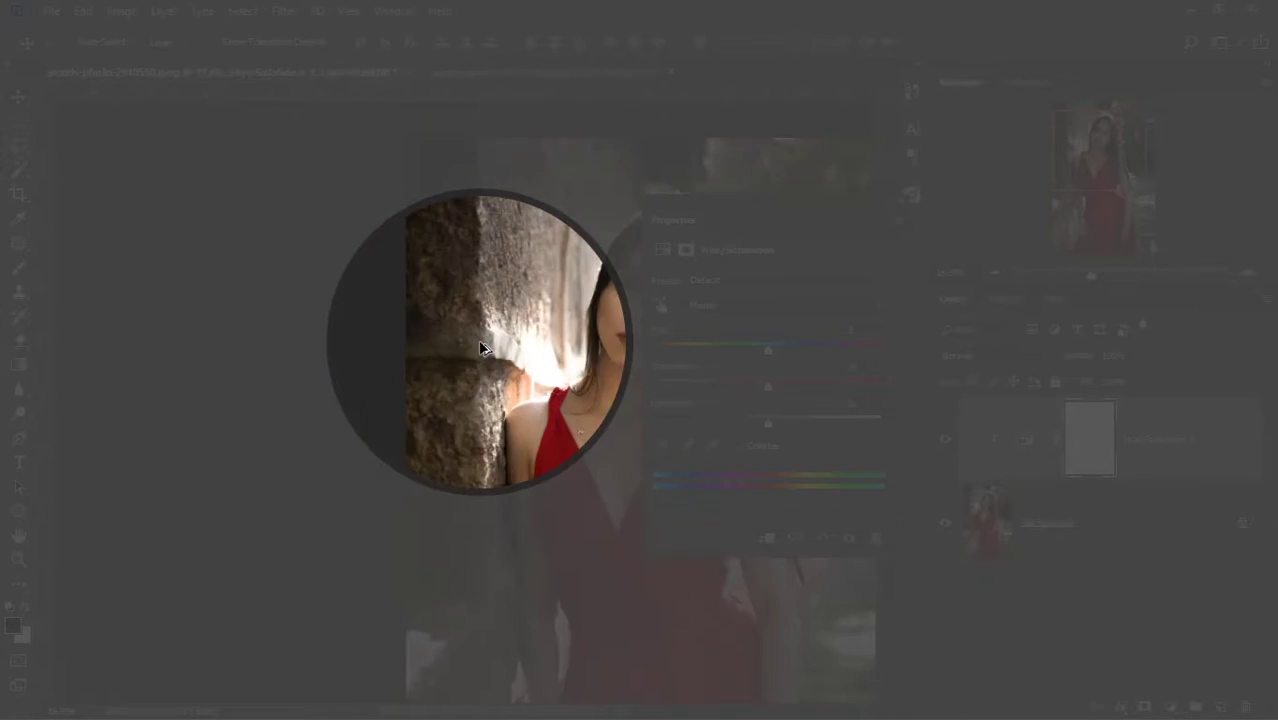
scroll(480, 347, "down", 2)
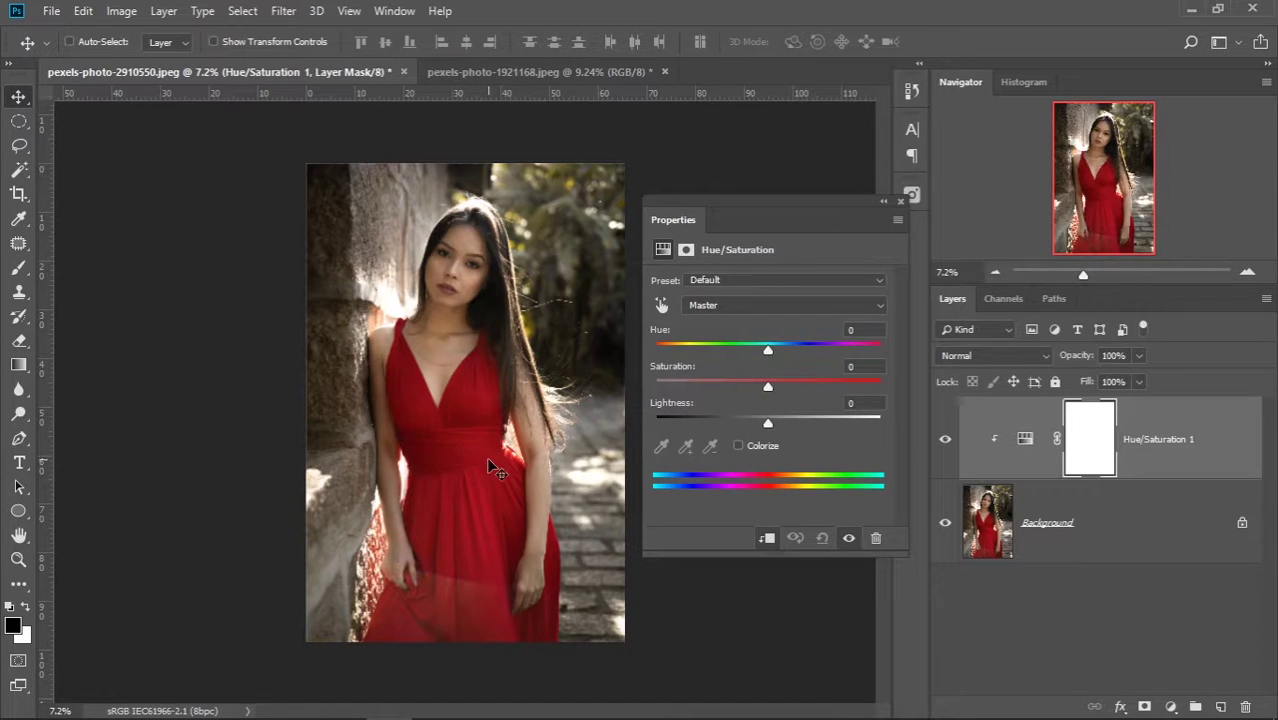
scroll(488, 460, "up", 5)
scroll(488, 460, "up", 3)
scroll(488, 460, "up", 3)
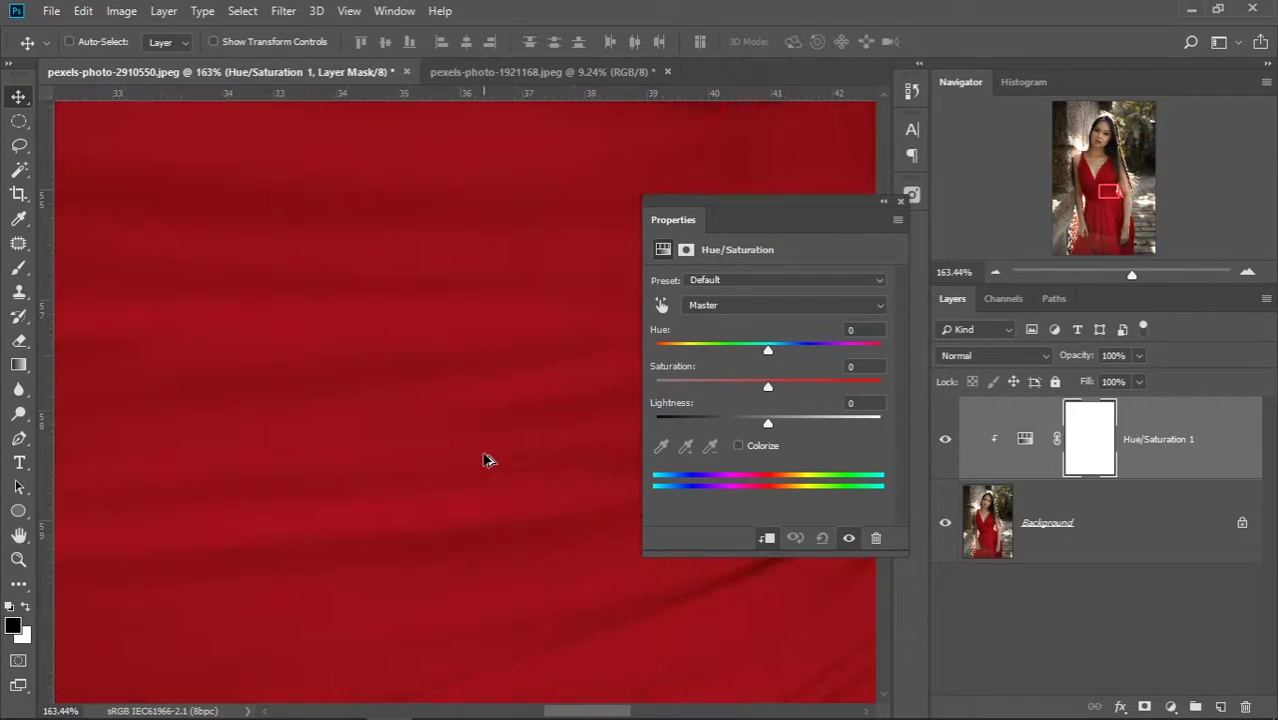
scroll(488, 460, "up", 3)
scroll(488, 460, "up", 4)
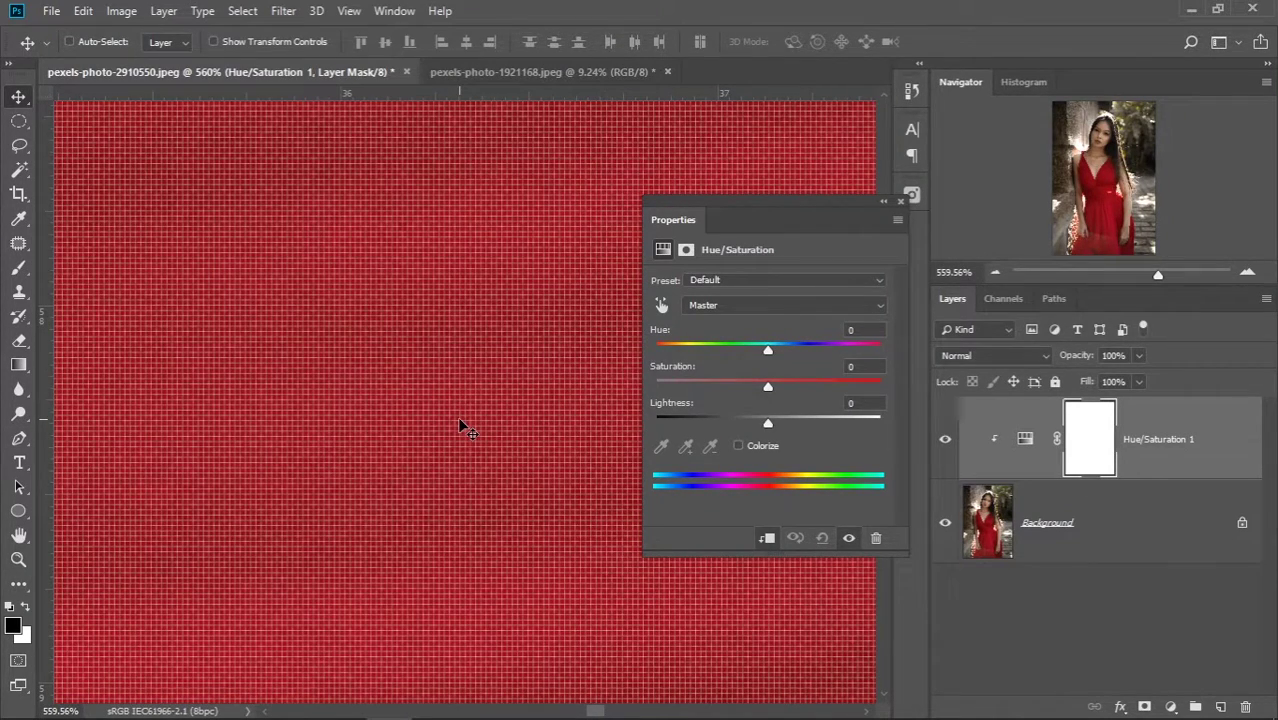
scroll(459, 422, "down", 3)
scroll(459, 422, "down", 3)
scroll(459, 422, "down", 2)
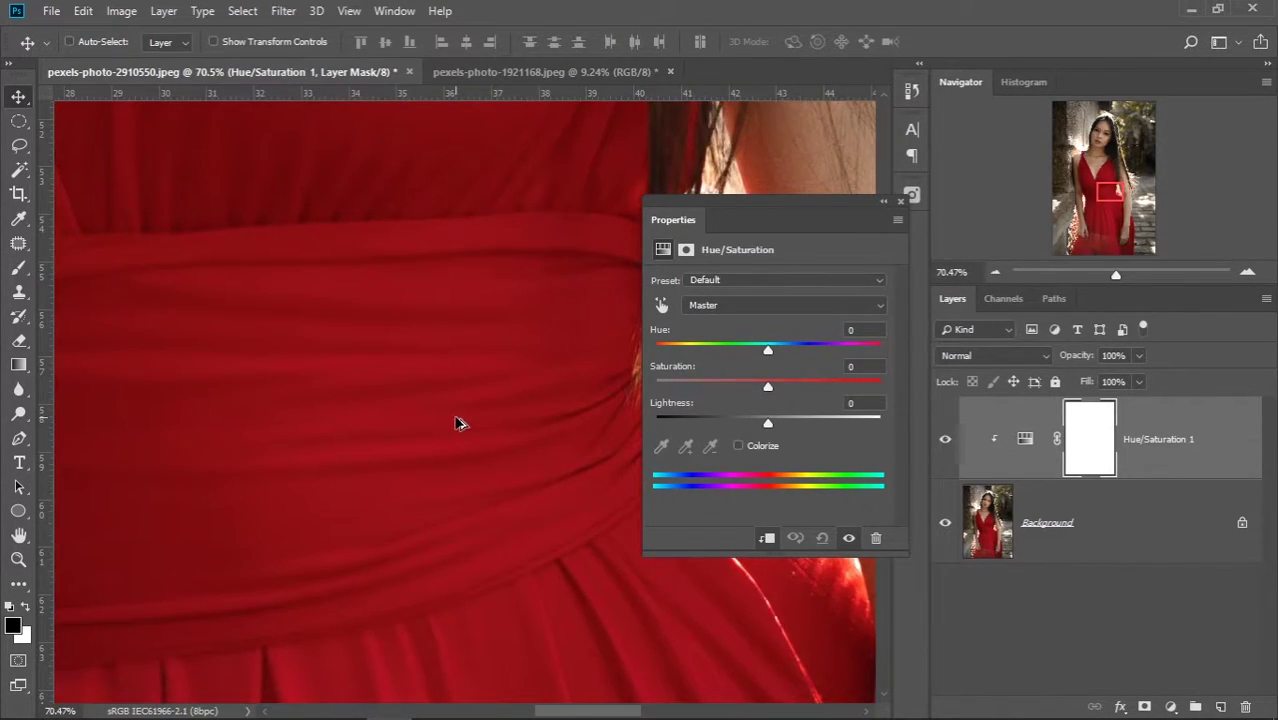
scroll(455, 423, "down", 3)
scroll(455, 423, "down", 2)
scroll(455, 423, "down", 2)
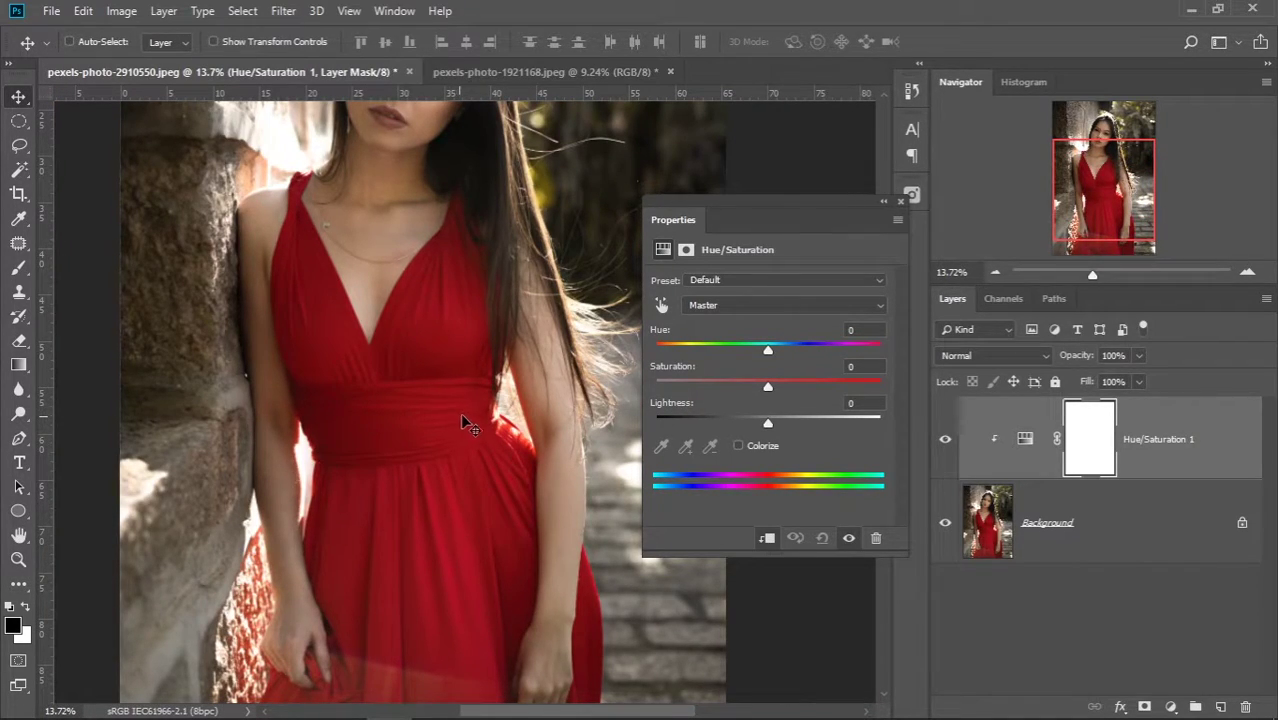
Sample the dress with the targeted adjustment tool, leaving the range on Yellows at zero values
left_click(661, 305)
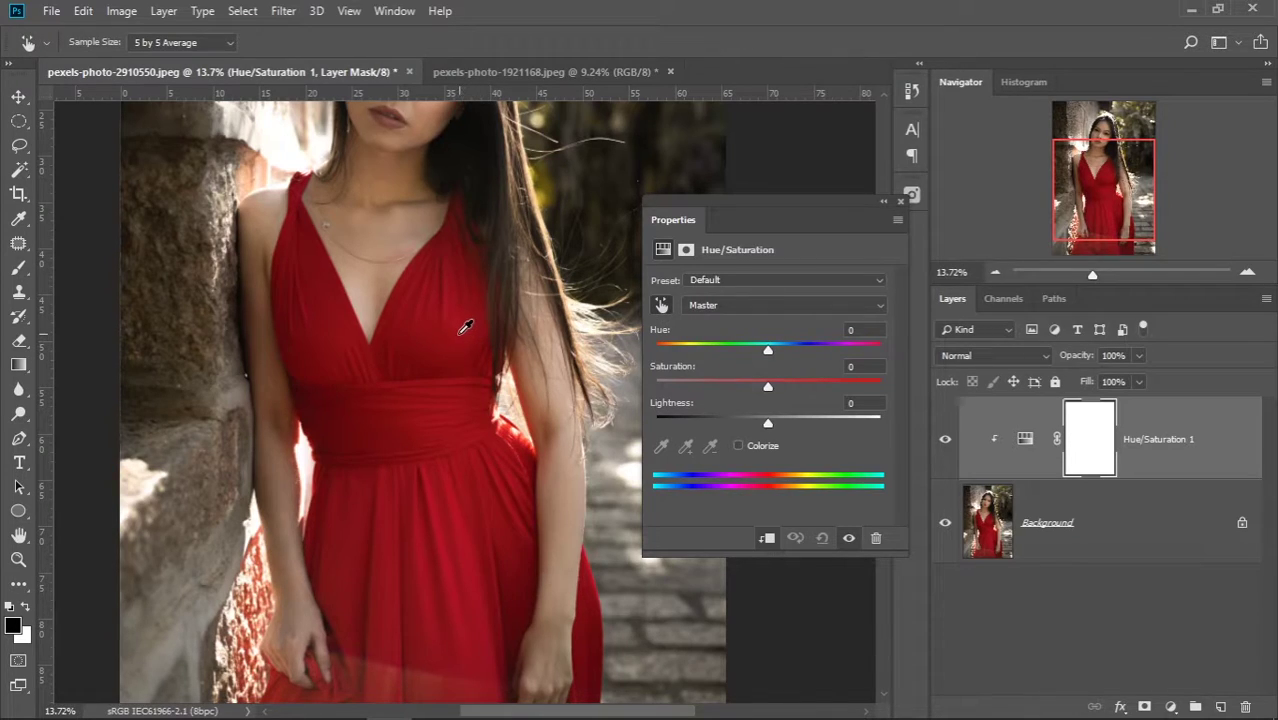
left_click(465, 327)
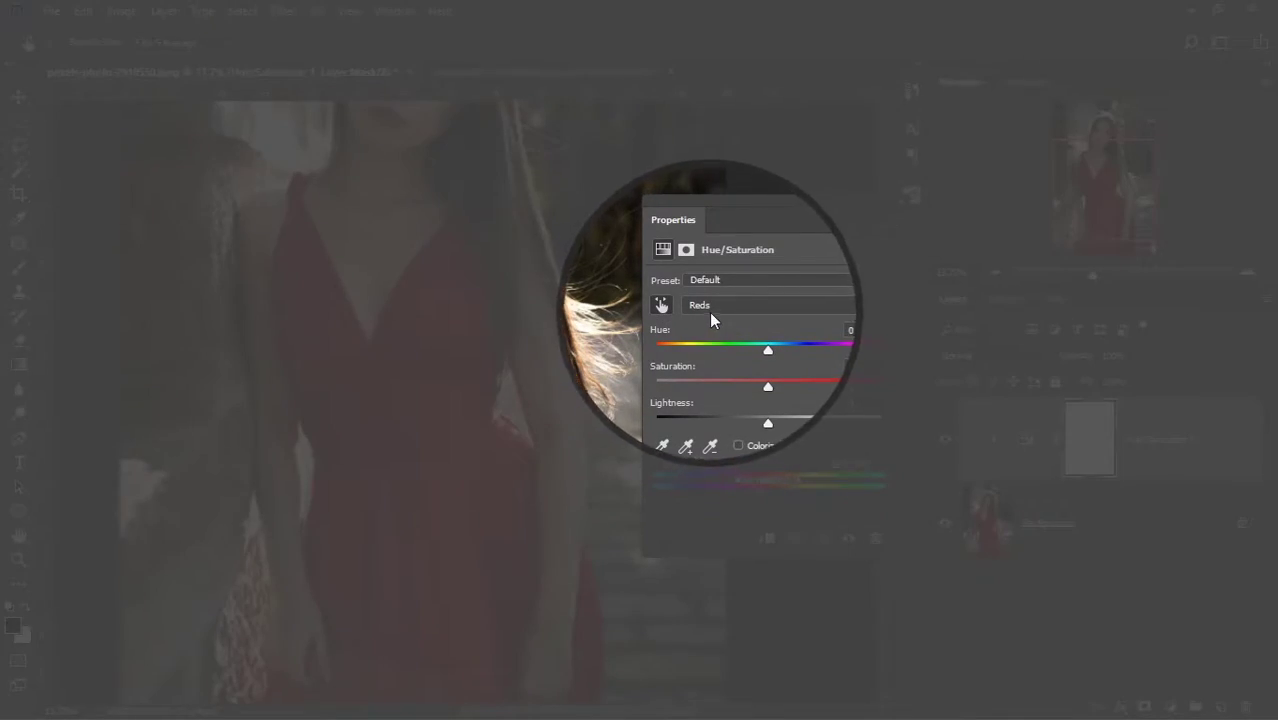
left_click(710, 308)
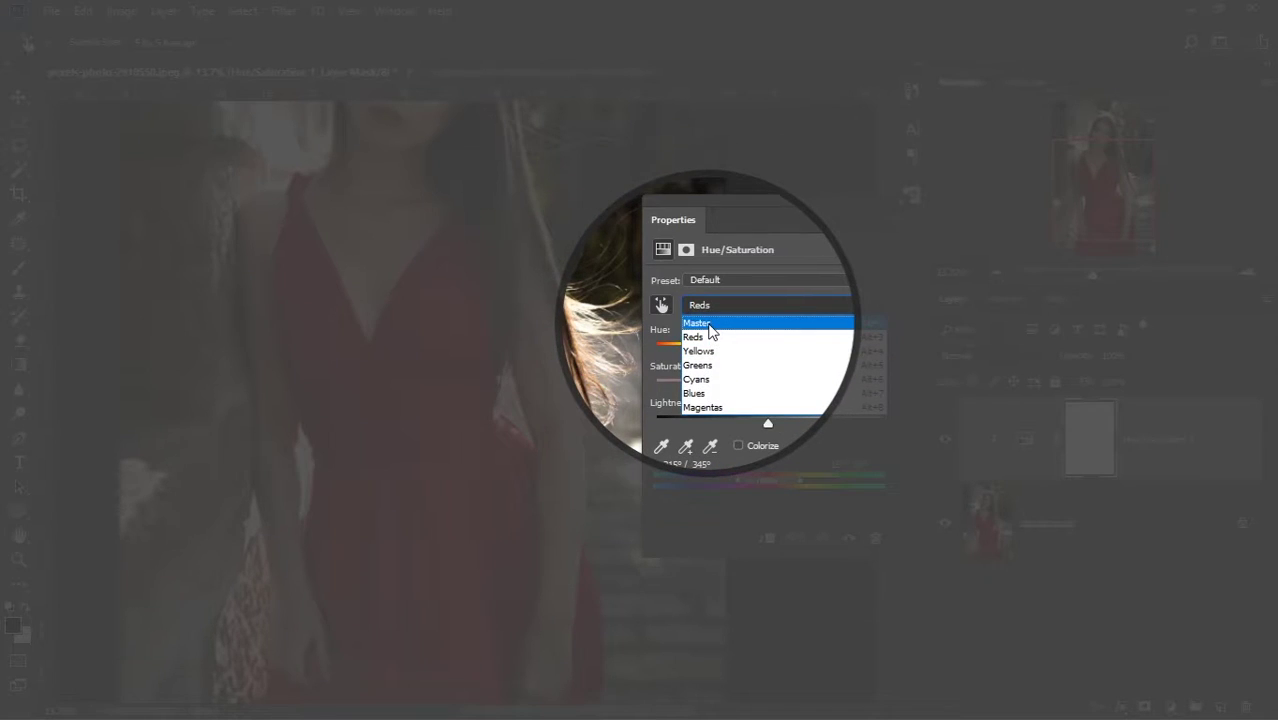
left_click(705, 337)
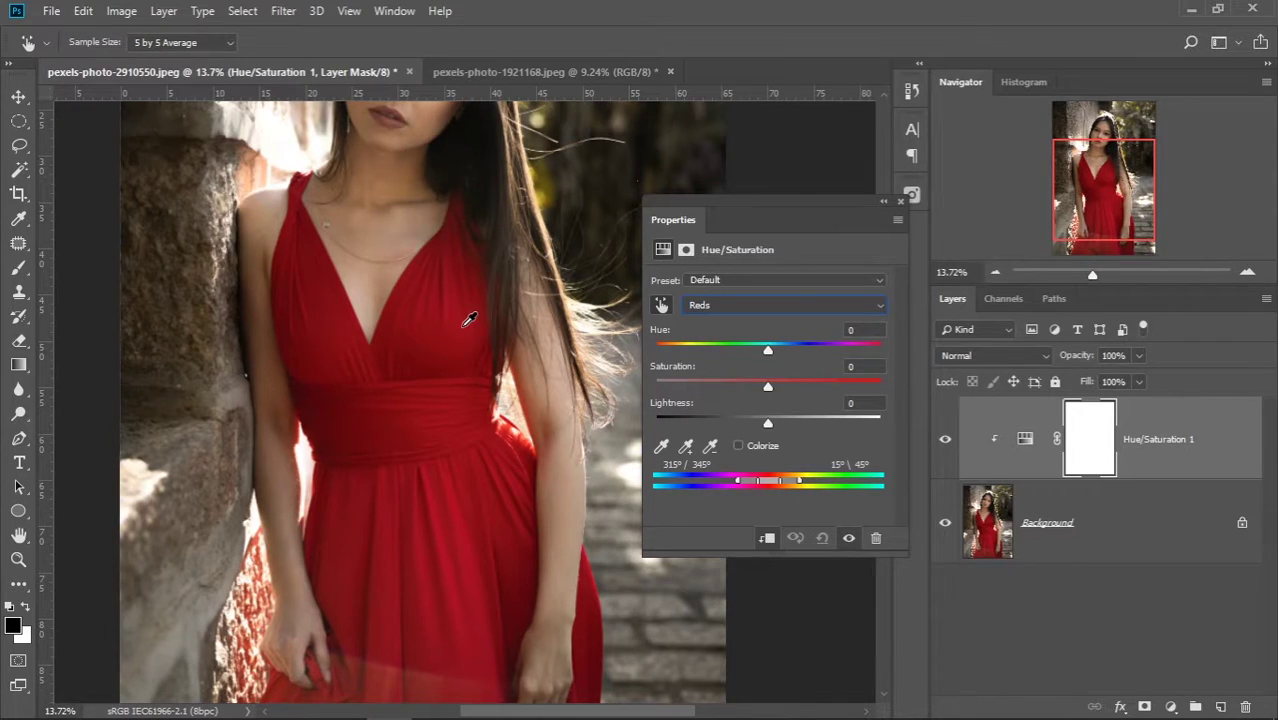
left_click(790, 306)
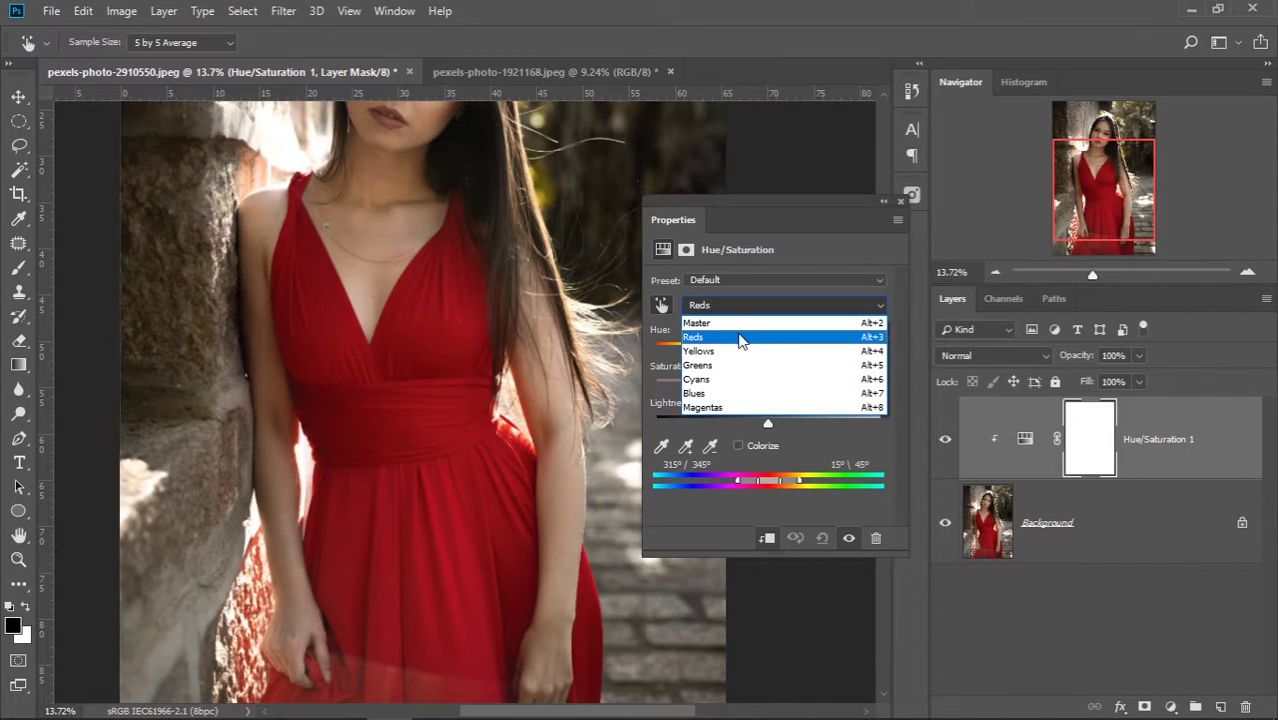
left_click(738, 337)
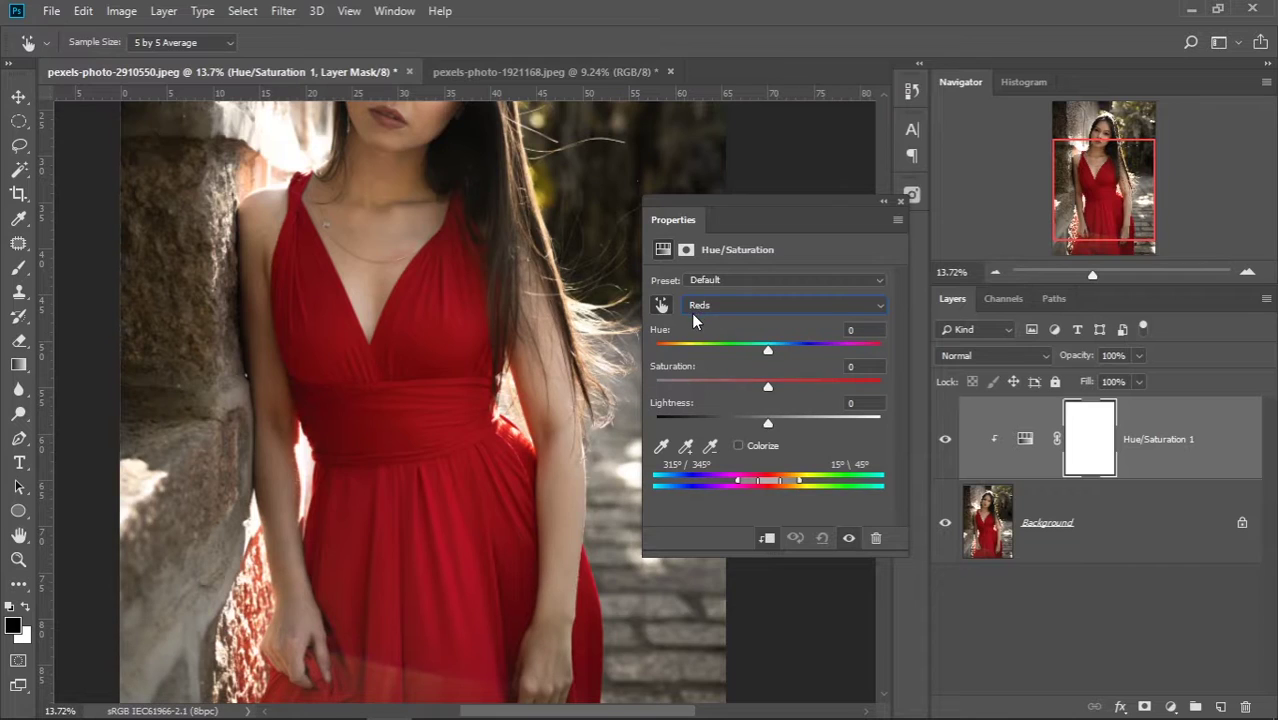
key("v")
left_click(661, 305)
left_click(632, 180)
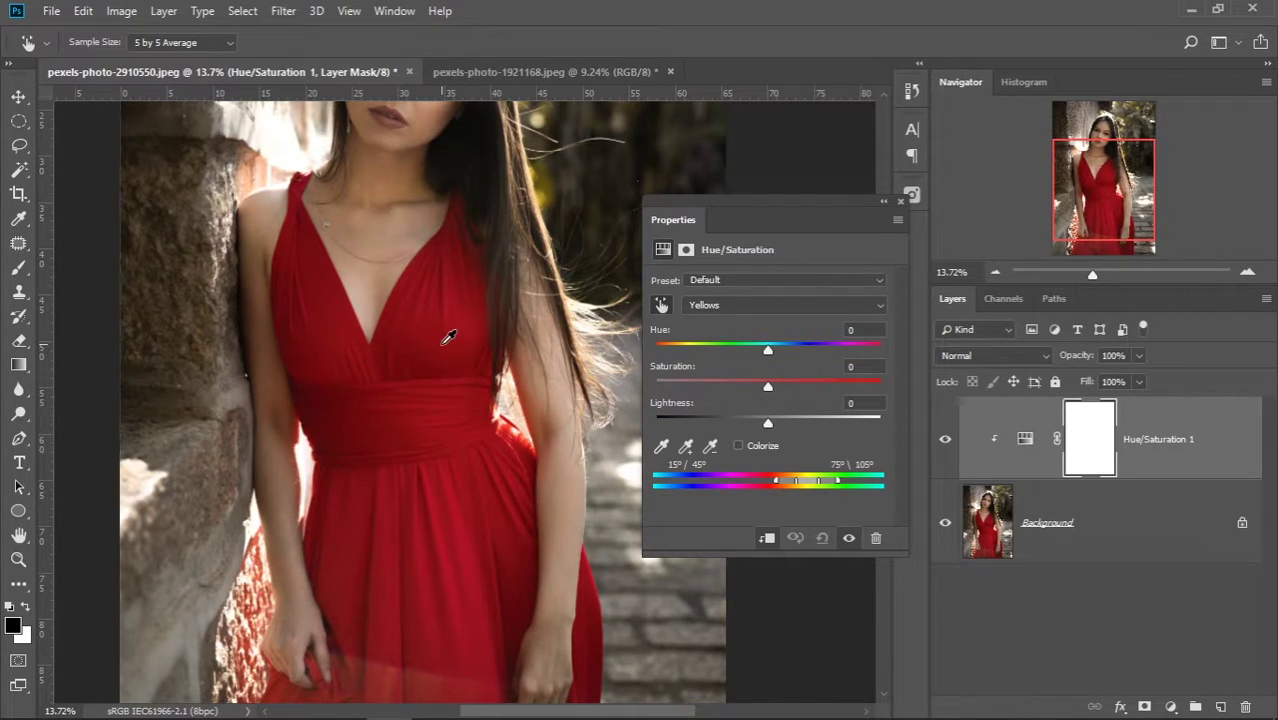
Sample the dress to target Reds, then set Hue +170 and Saturation about +70
left_click(448, 338)
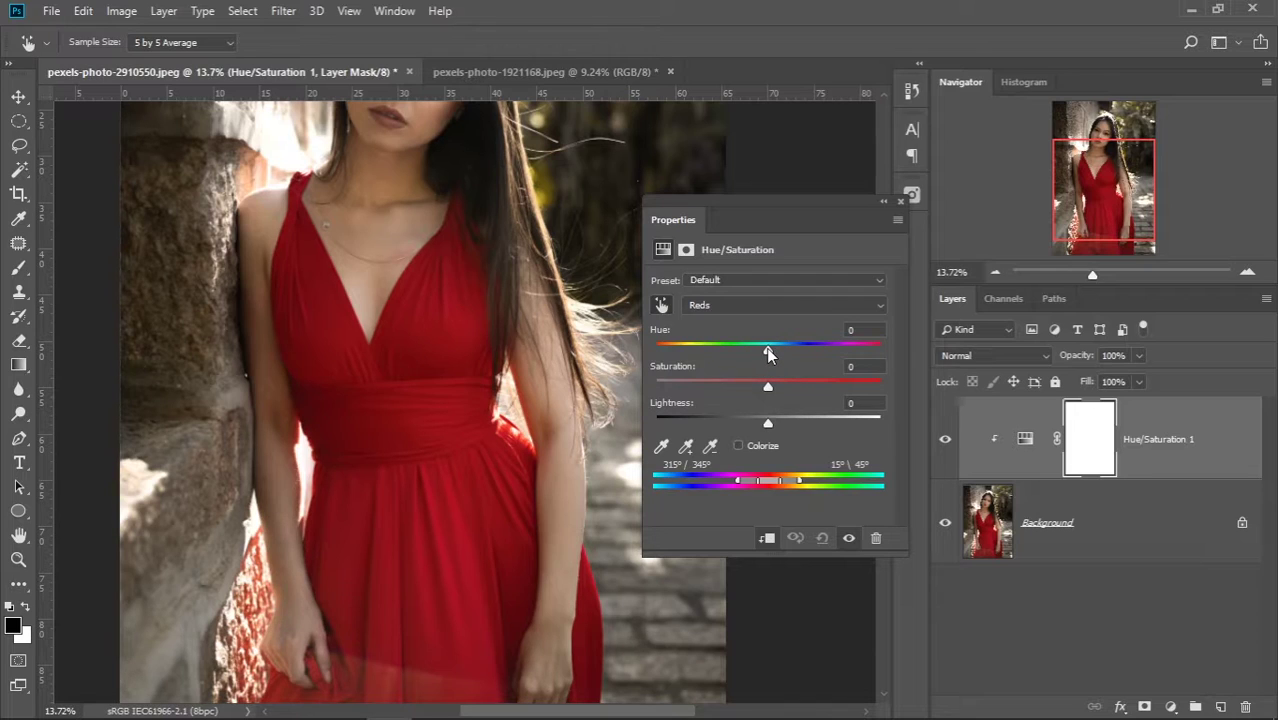
left_click_drag(767, 349, 875, 349)
left_click_drag(768, 385, 878, 385)
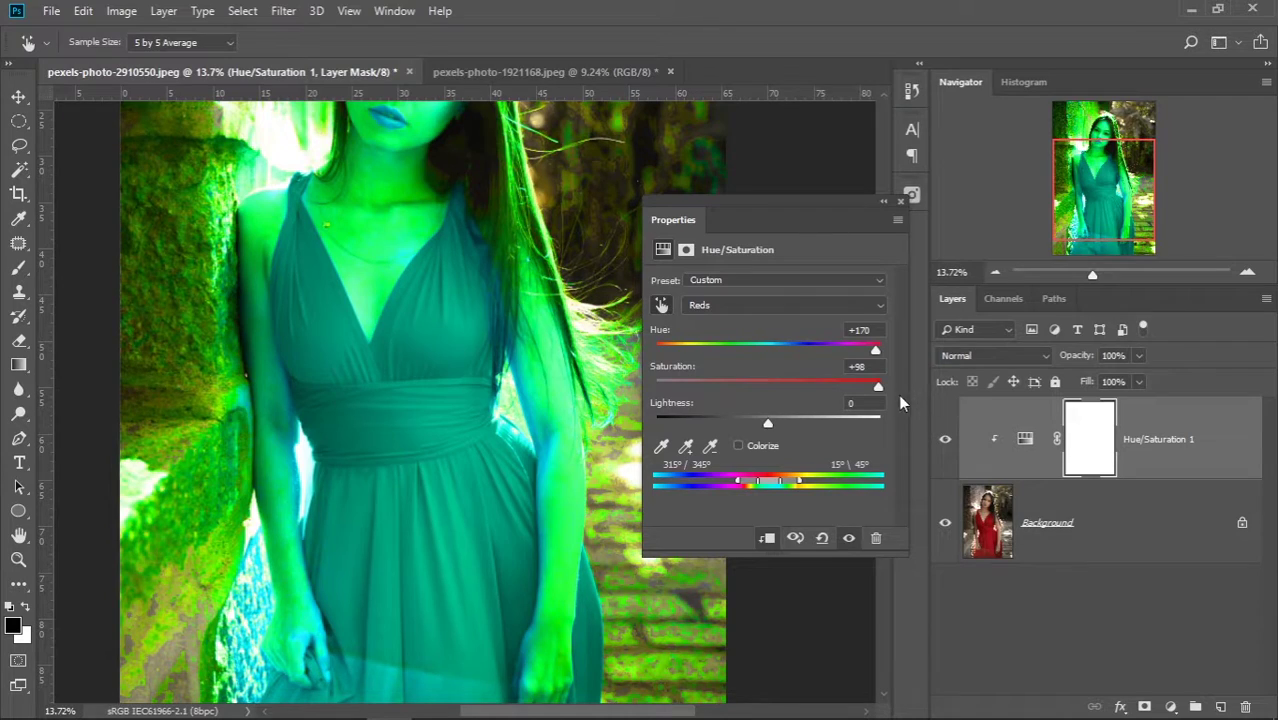
mouse_move(877, 387)
left_mouse_down()
mouse_move(810, 381)
mouse_move(846, 391)
left_mouse_up()
scroll(527, 390, "down", 5)
scroll(522, 388, "up", 1)
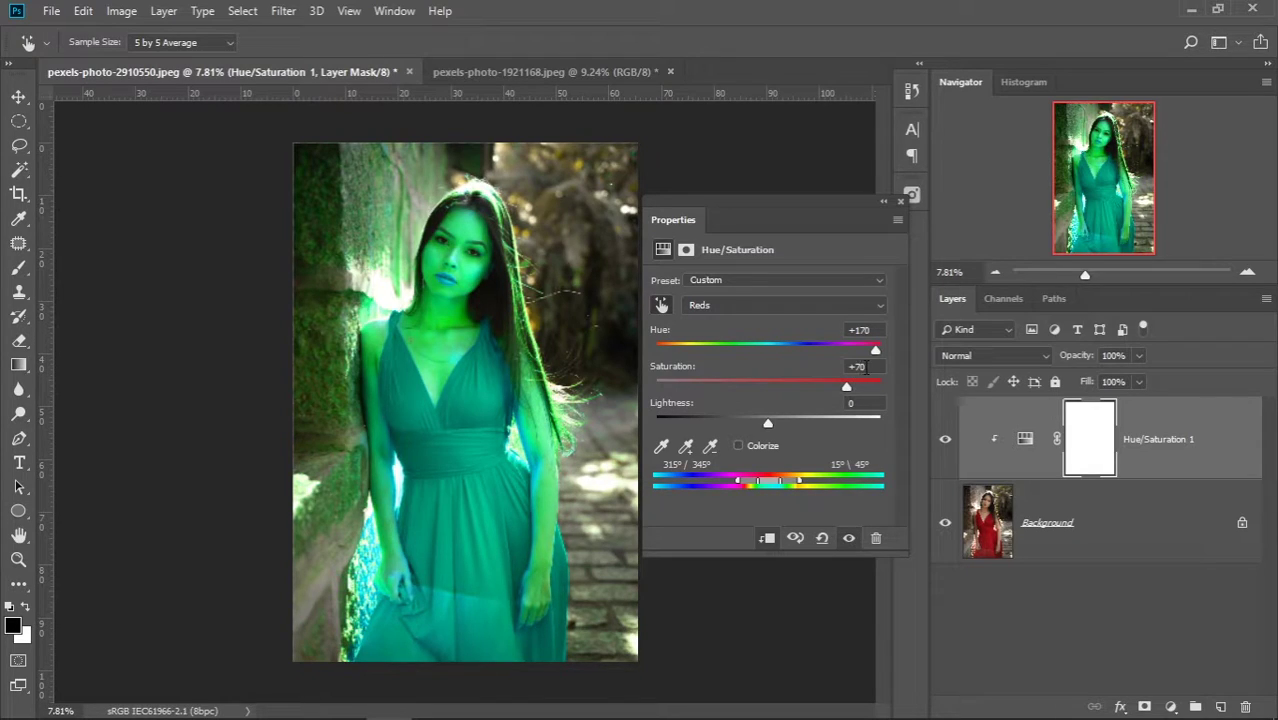
left_click(866, 367)
left_click(857, 367)
Adjust the Magentas range and falloff handles to about 199°/285°–5°\16°, keeping the dress teal
mouse_move(739, 483)
left_mouse_down()
mouse_move(728, 484)
mouse_move(826, 483)
mouse_move(784, 481)
left_mouse_up()
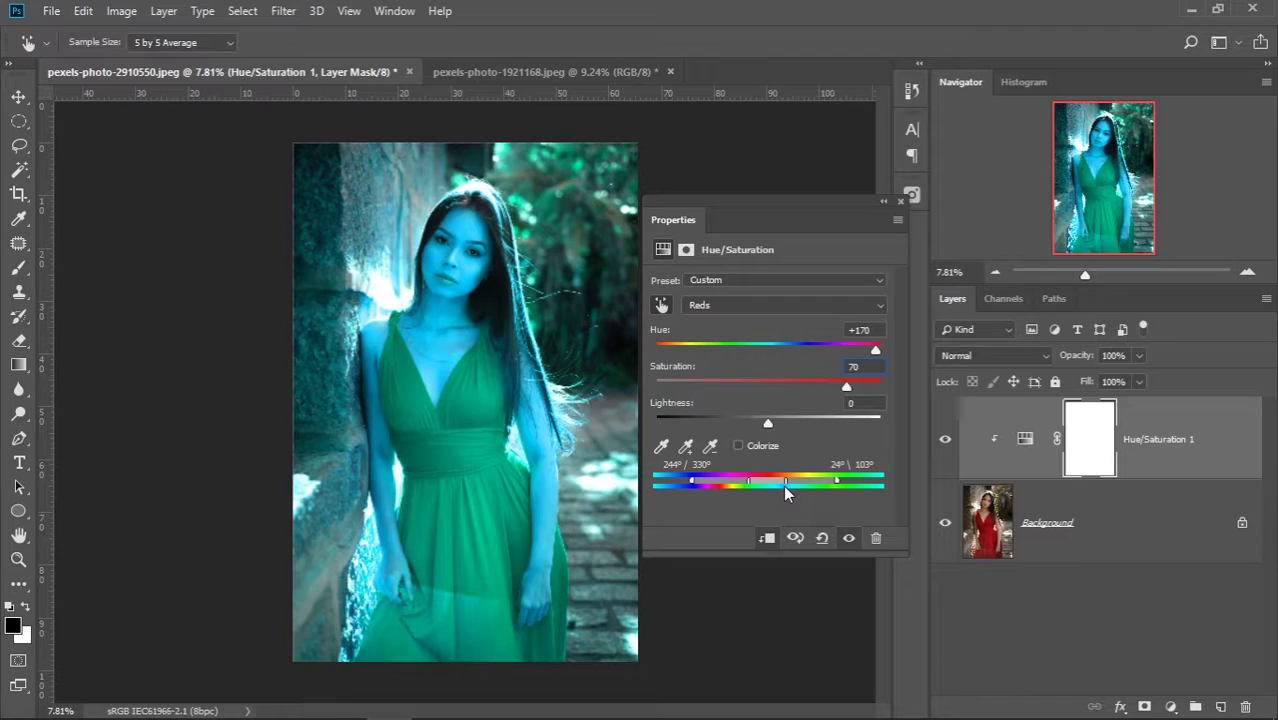
left_click_drag(785, 481, 797, 481)
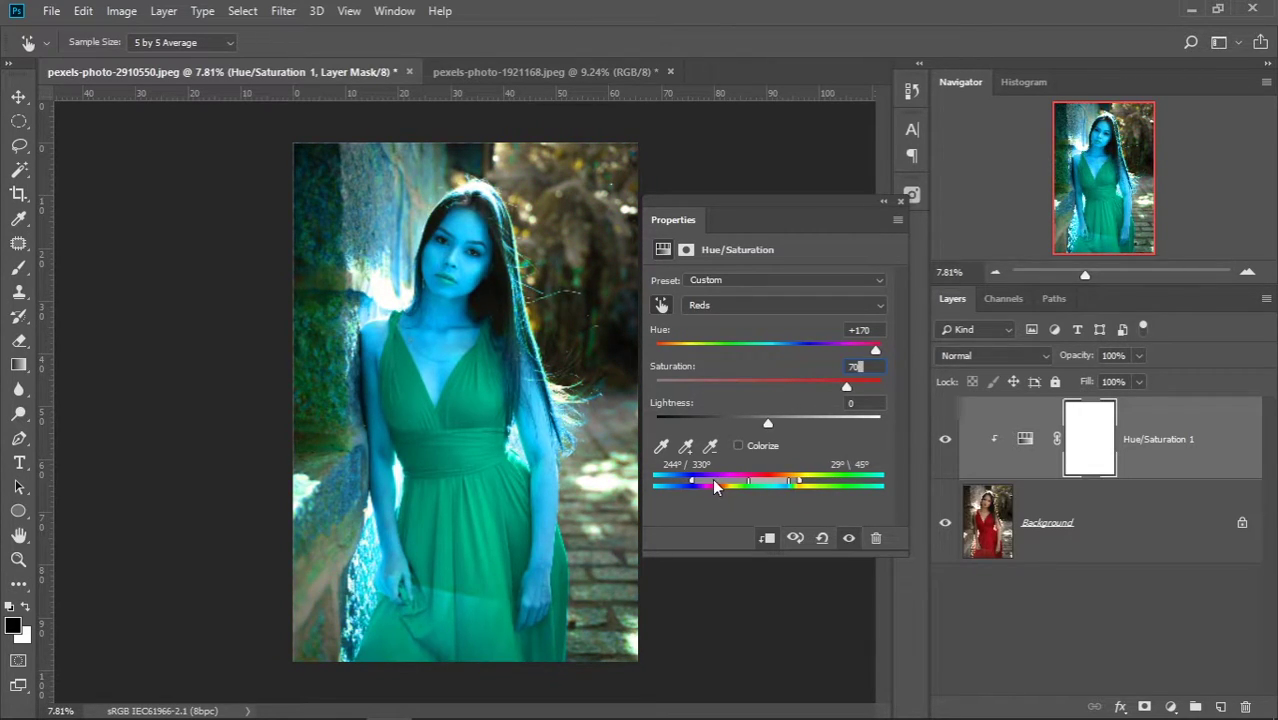
mouse_move(714, 485)
left_mouse_down()
mouse_move(703, 485)
mouse_move(790, 478)
mouse_move(776, 481)
left_mouse_up()
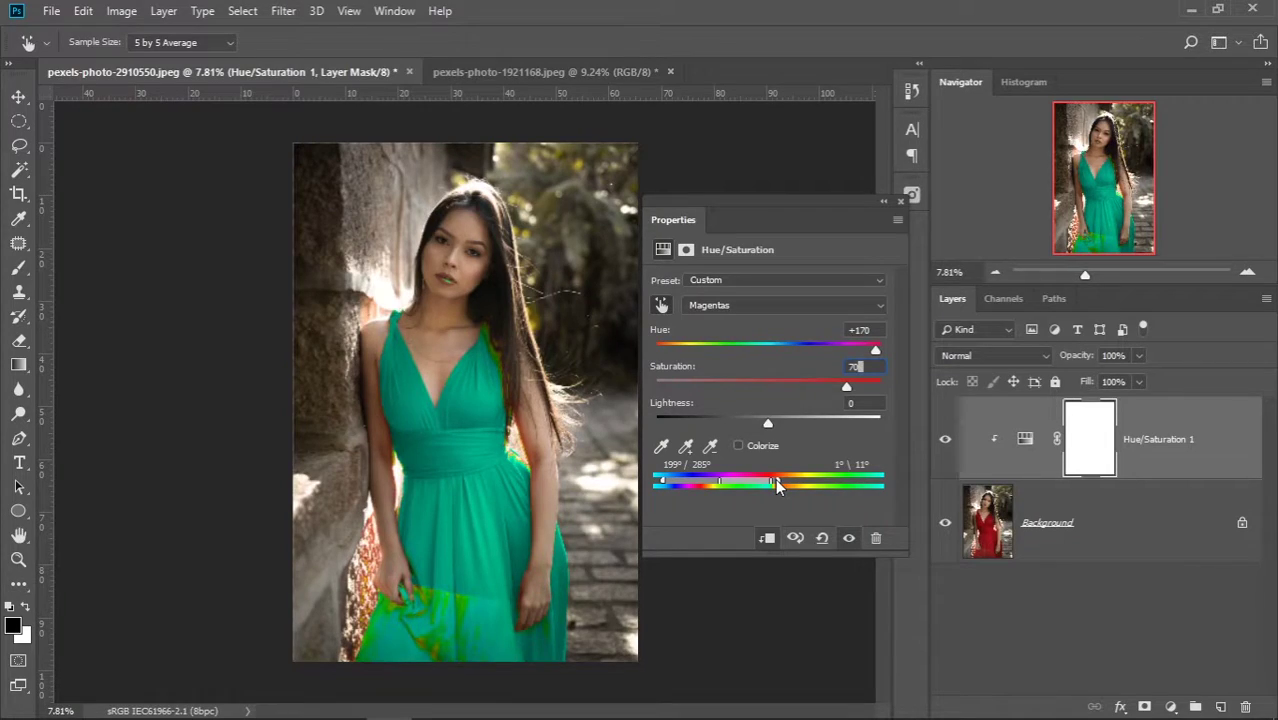
left_click_drag(778, 482, 774, 482)
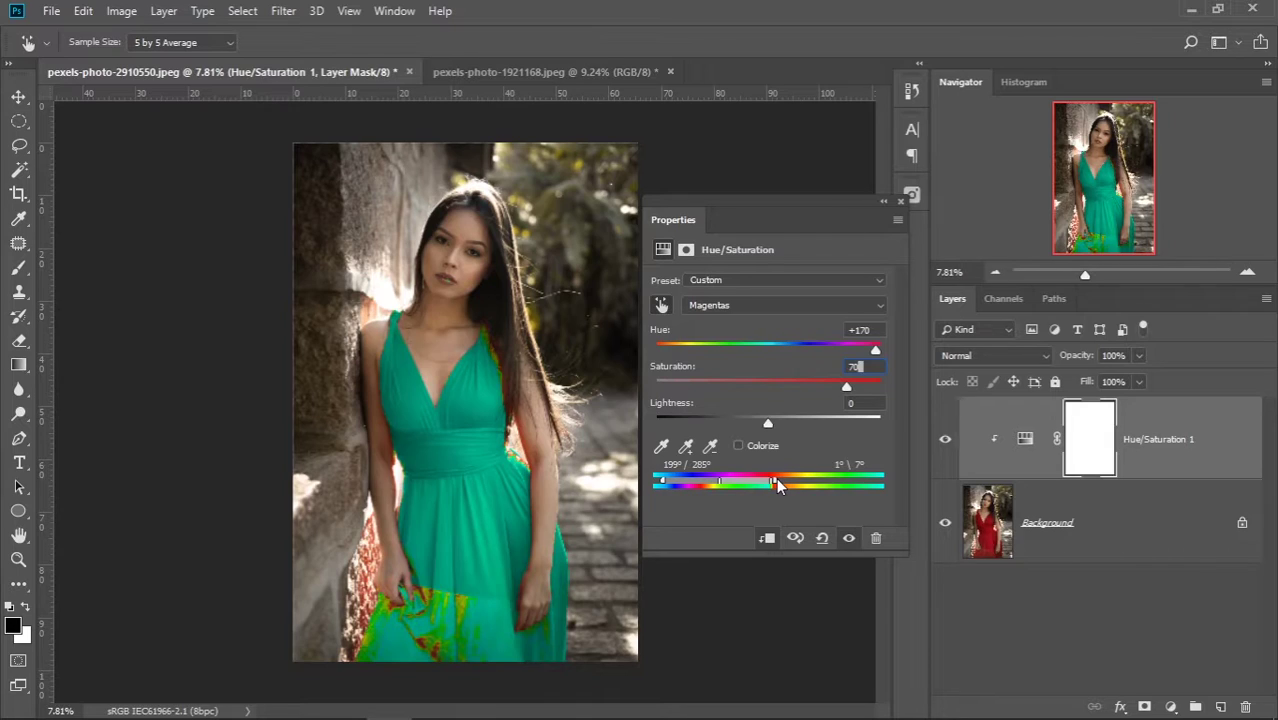
left_click_drag(774, 482, 764, 486)
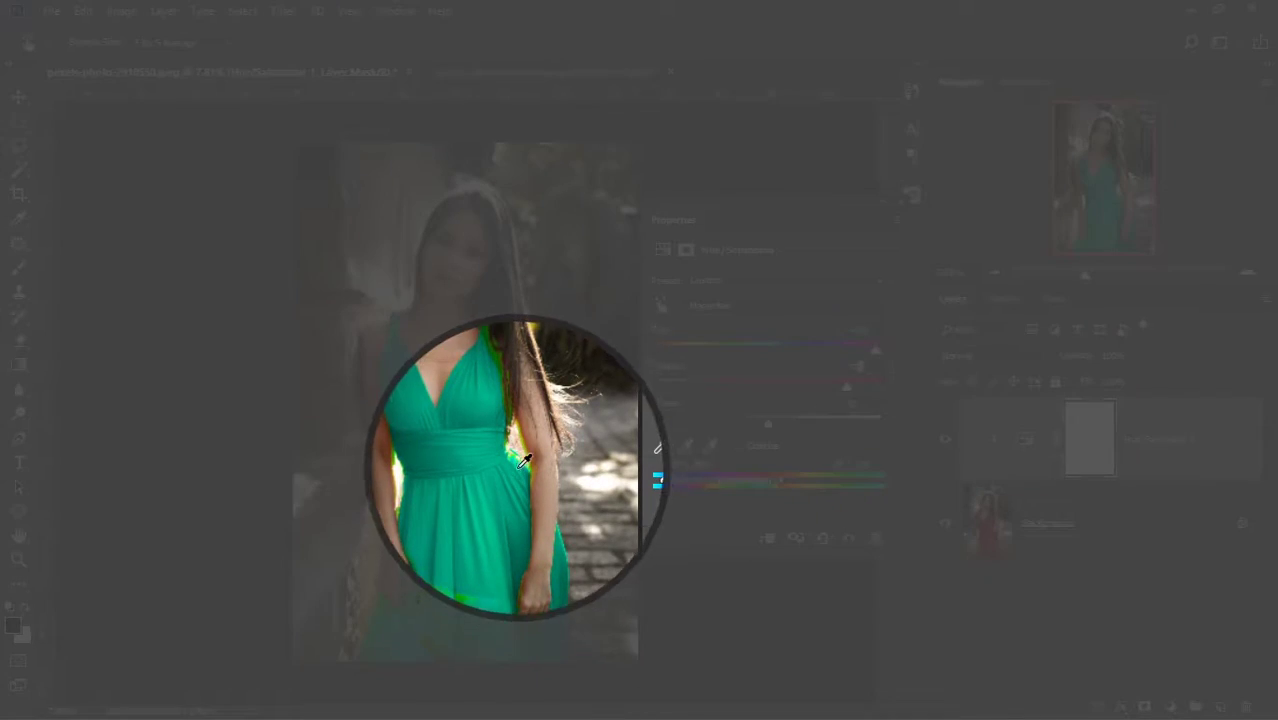
left_click_drag(764, 486, 776, 490)
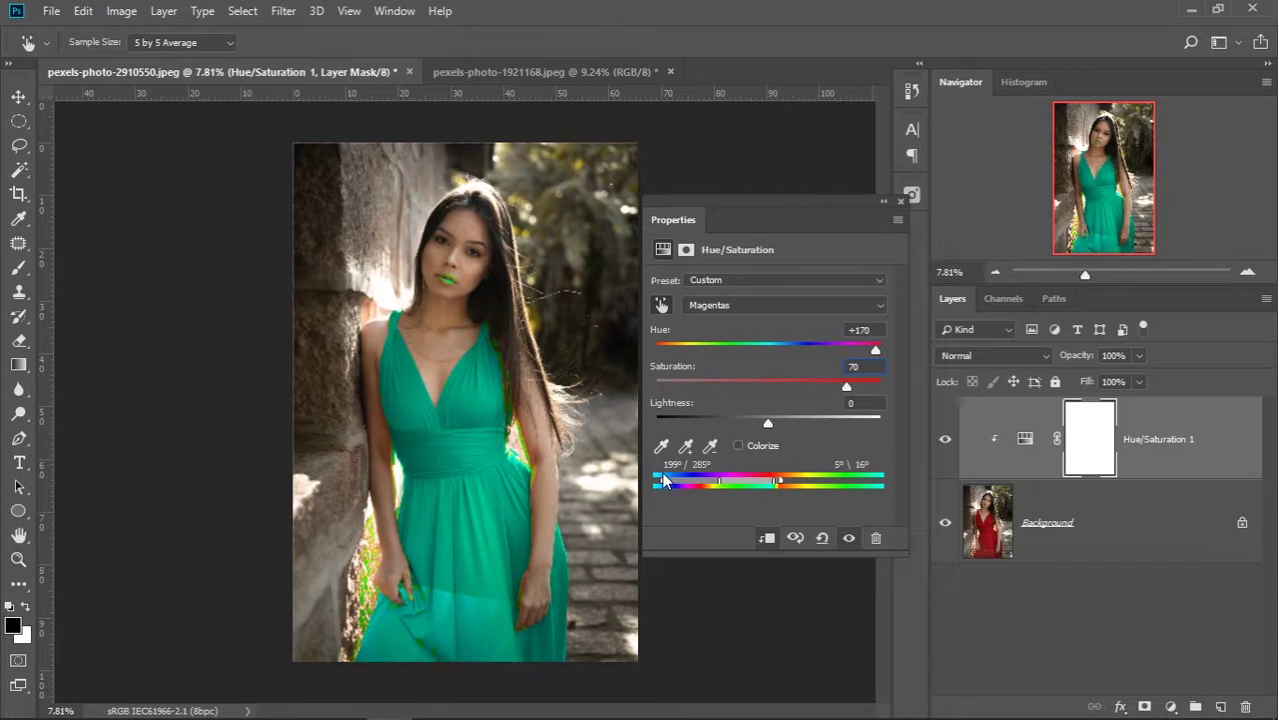
Refine the Magentas range handles to 206°/241°–355°\13°, keeping the dress green
left_click_drag(661, 482, 701, 480)
left_click_drag(777, 483, 766, 487)
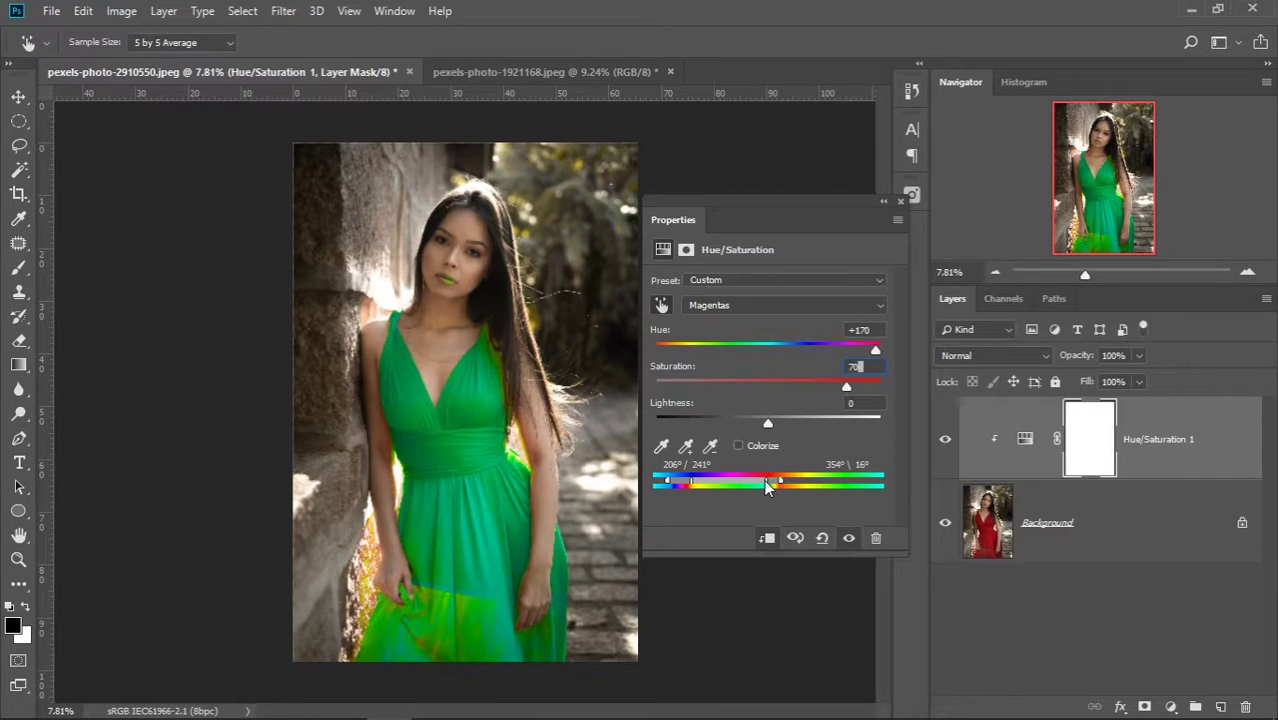
left_click_drag(766, 487, 778, 483)
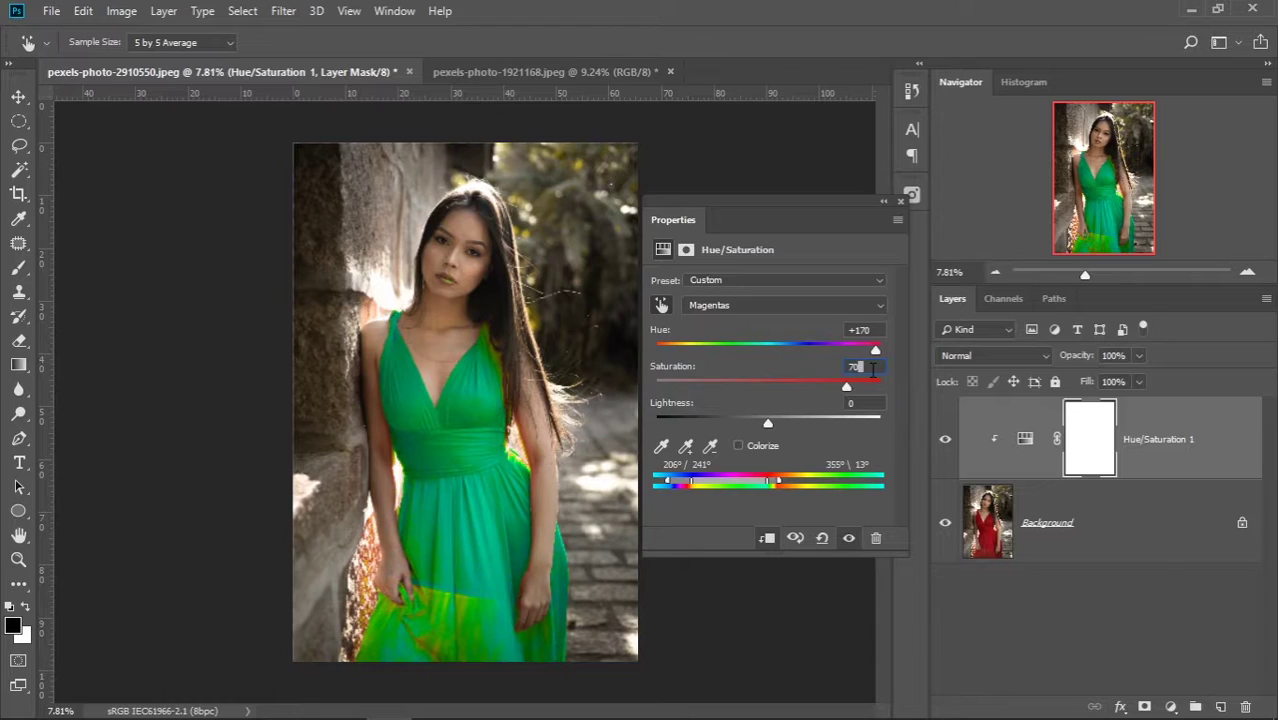
Set Magentas to Saturation 0, Hue +42 and Lightness −69, then hide the adjustment layer
left_click_drag(871, 368, 841, 376)
type("0")
key("Return")
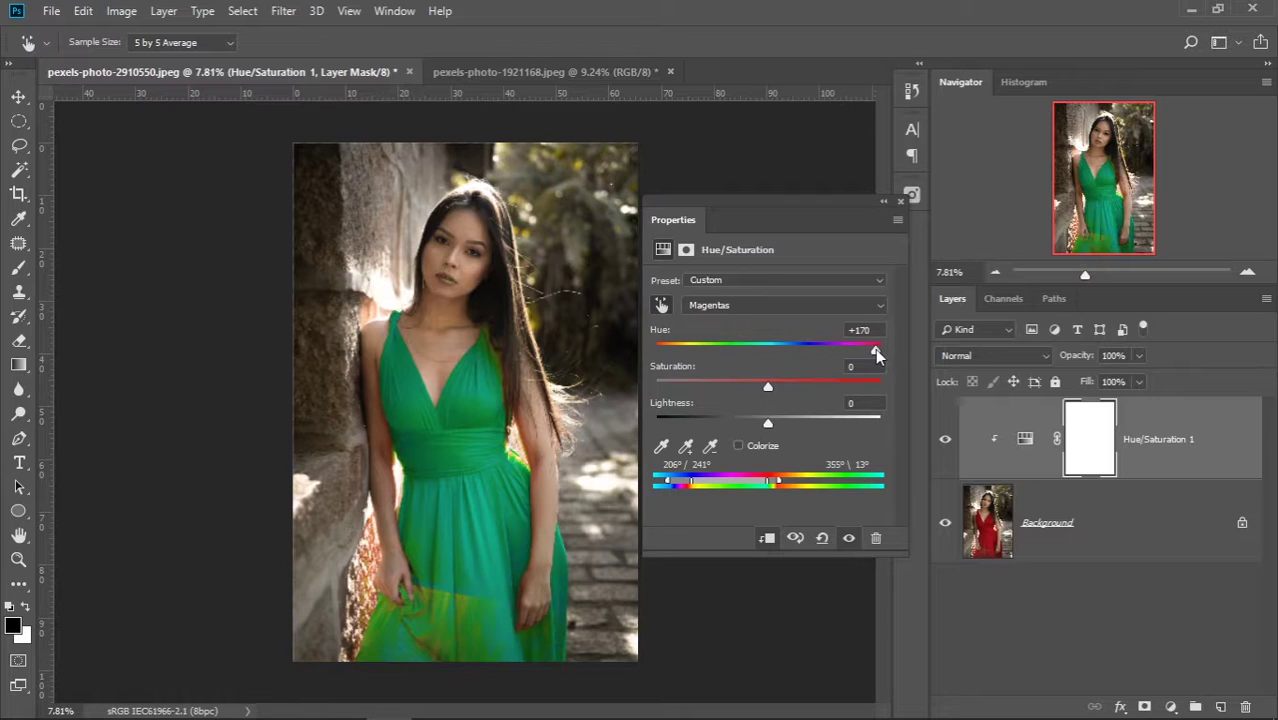
mouse_move(875, 351)
left_mouse_down()
mouse_move(664, 348)
mouse_move(863, 346)
mouse_move(815, 348)
left_mouse_up()
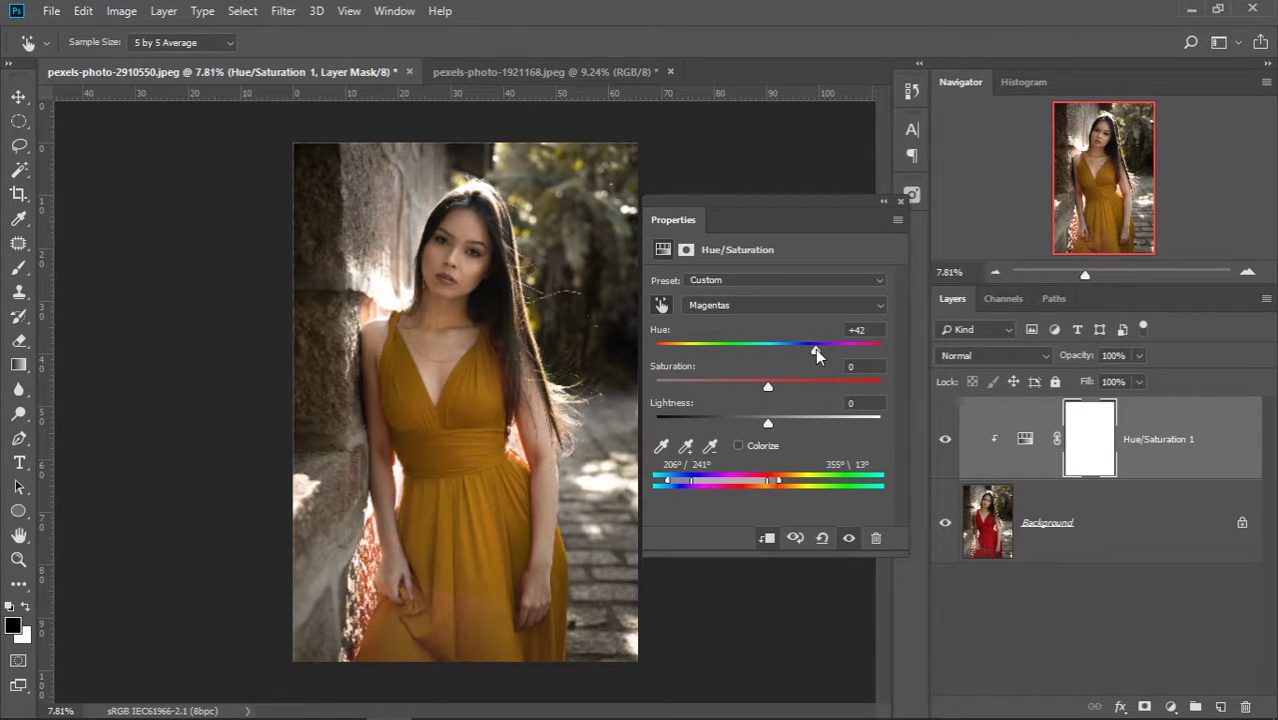
left_click_drag(768, 423, 678, 424)
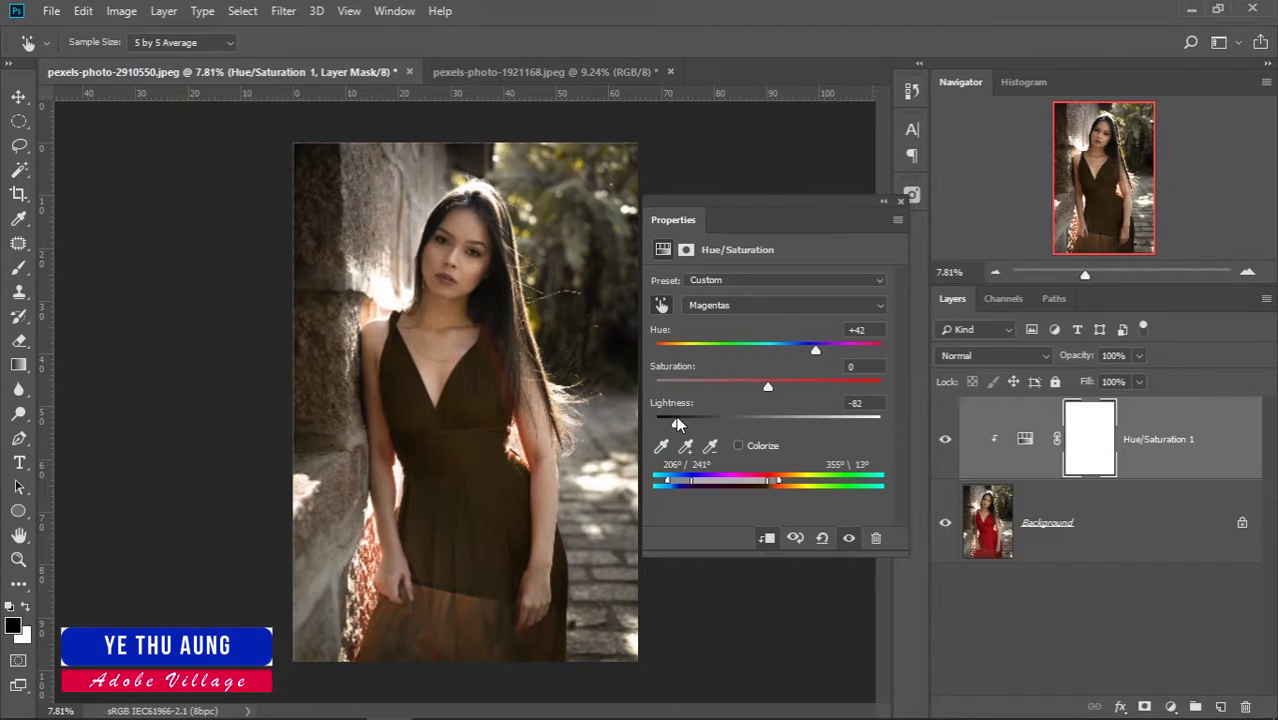
mouse_move(676, 415)
left_mouse_down()
mouse_move(784, 422)
mouse_move(671, 416)
left_mouse_up()
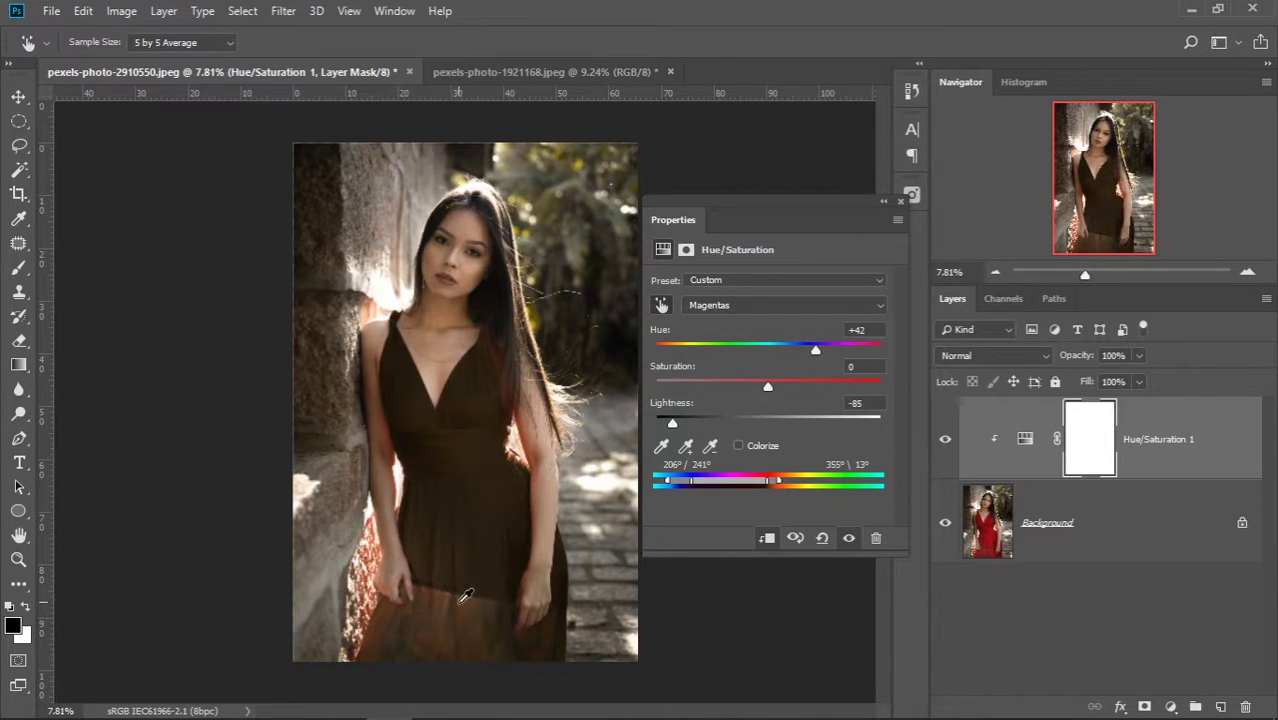
left_click_drag(670, 422, 696, 422)
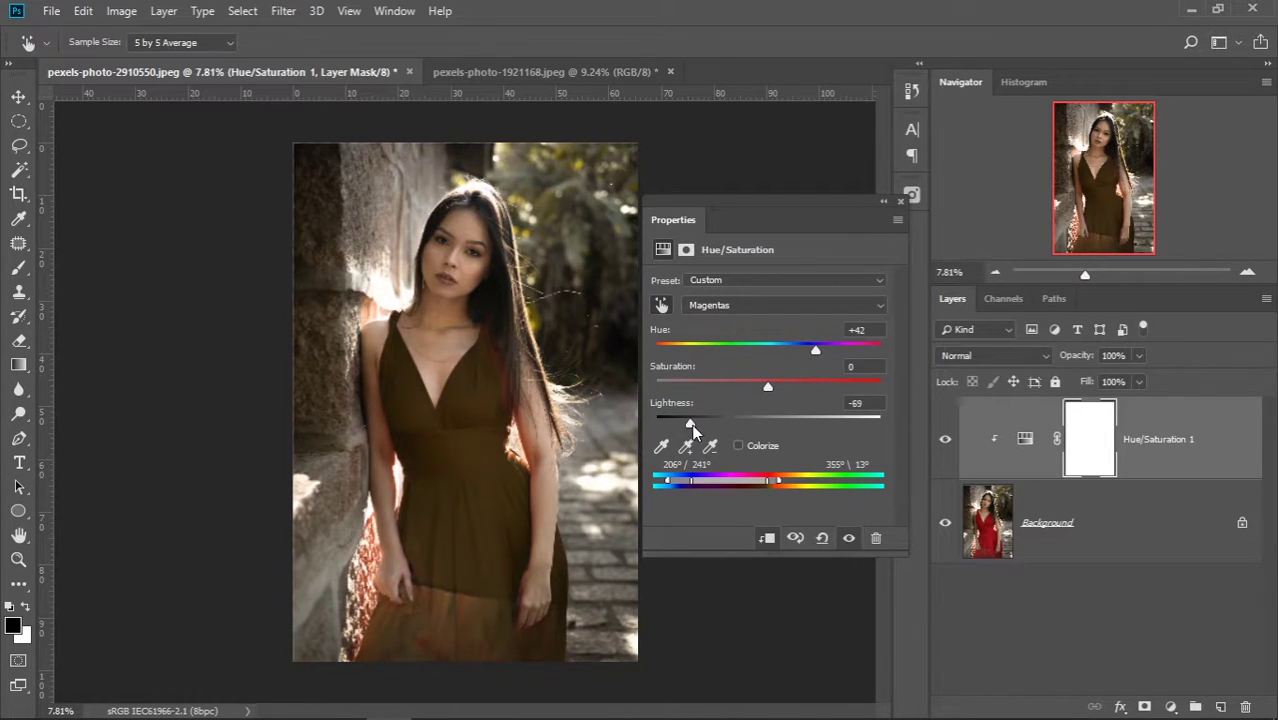
left_click(900, 201)
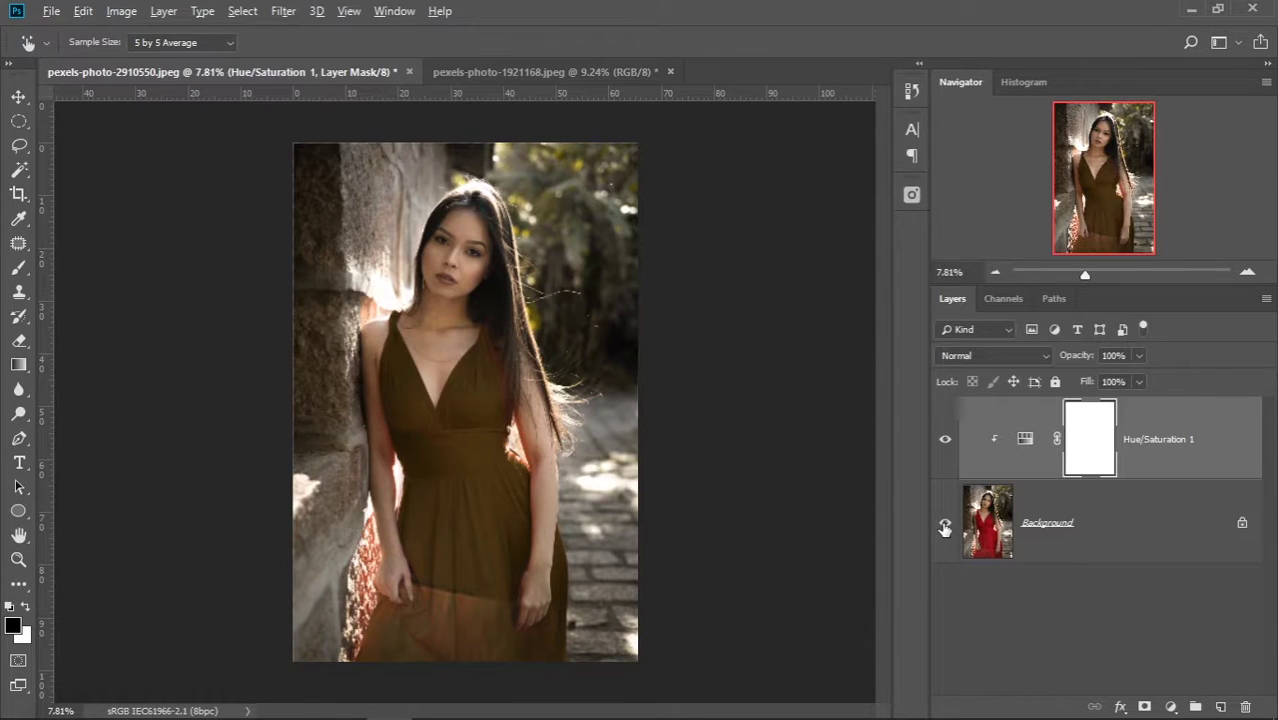
left_click(945, 524, "alt")
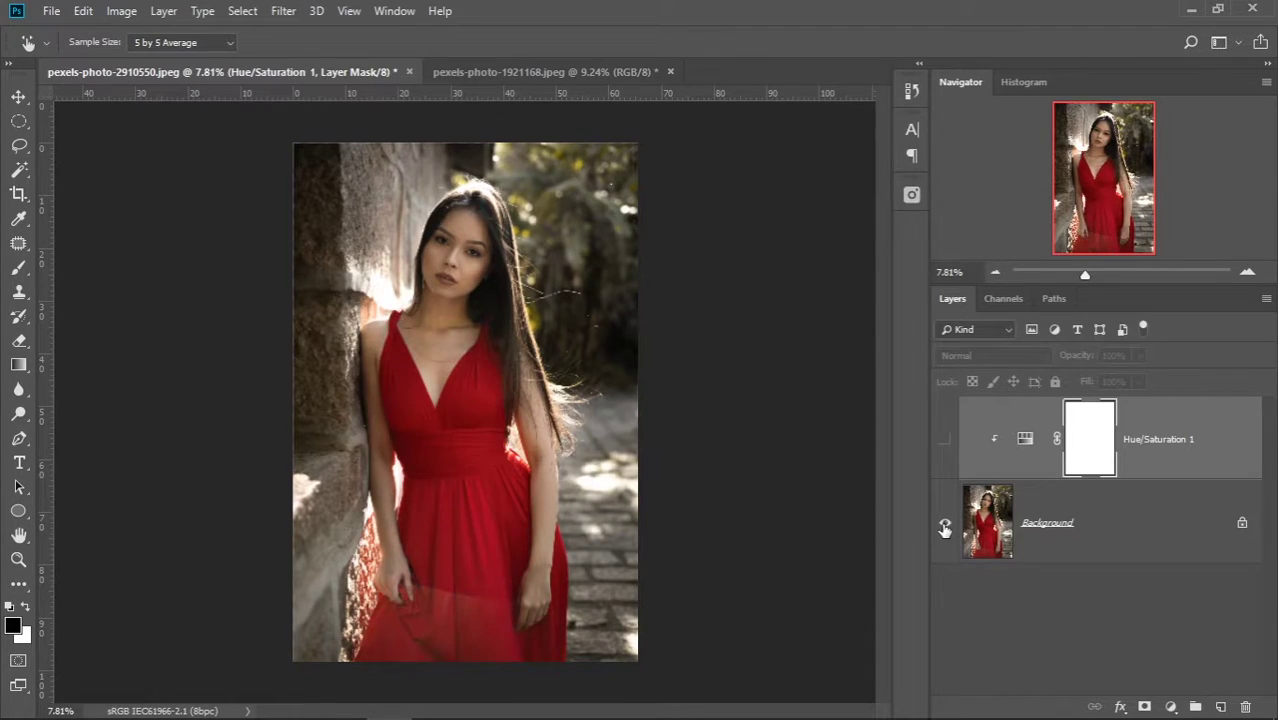
Show the Hue/Saturation 1 layer again and reset its Master Hue to 0
left_click(945, 441)
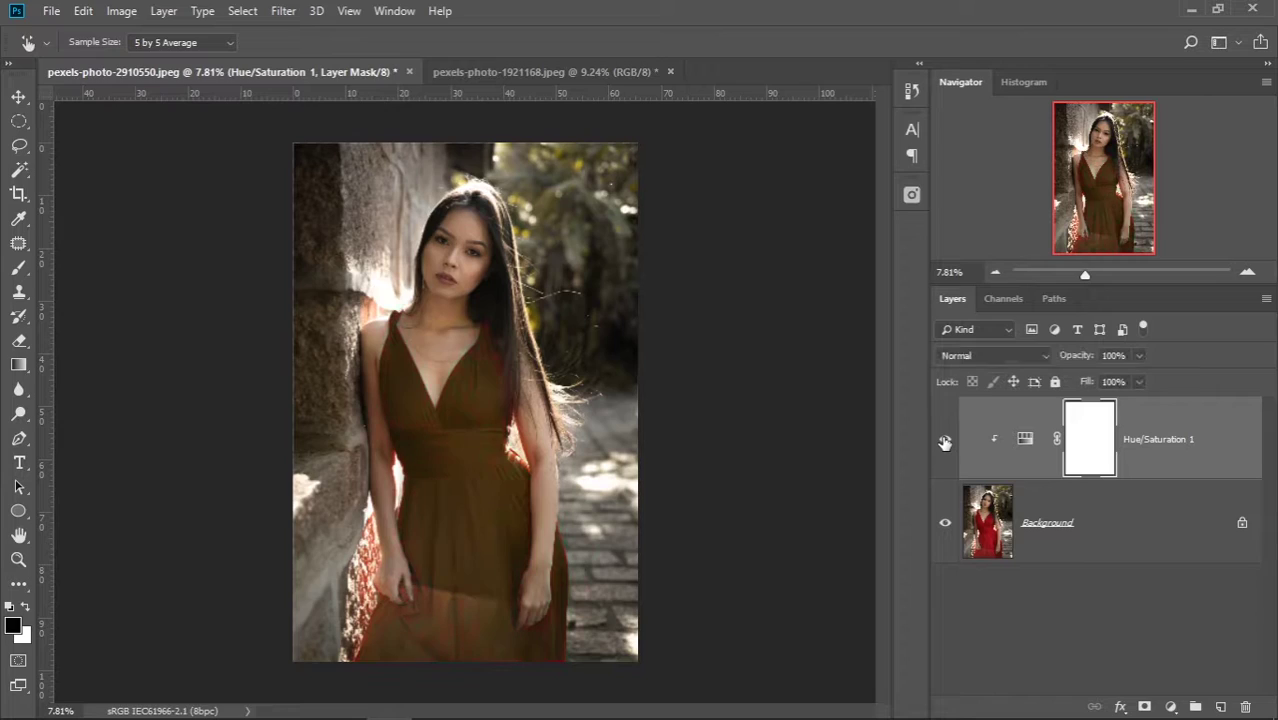
double_click(1025, 438)
left_click_drag(770, 352, 763, 355)
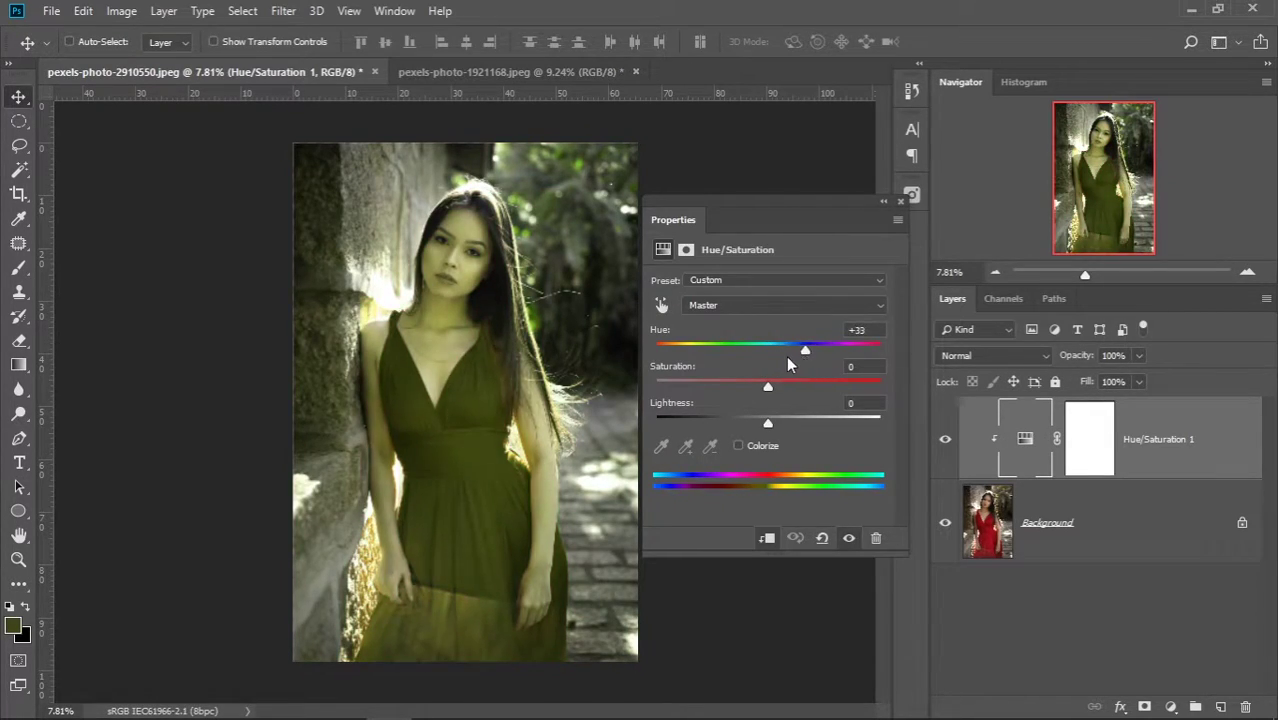
double_click(856, 330)
key("BackSpace")
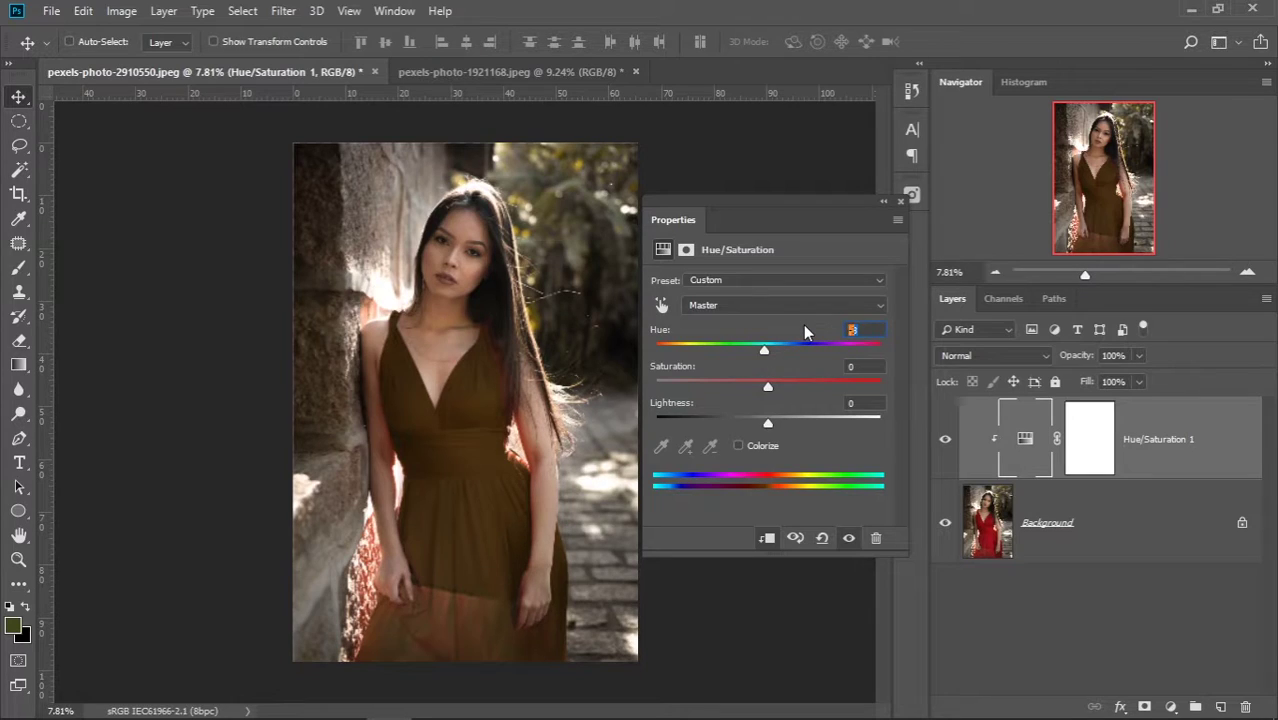
type("0")
key("Return")
left_click(900, 201)
double_click(1028, 437)
Switch to the Magentas range and set its Hue to −39 for a deep plum dress
left_click(724, 308)
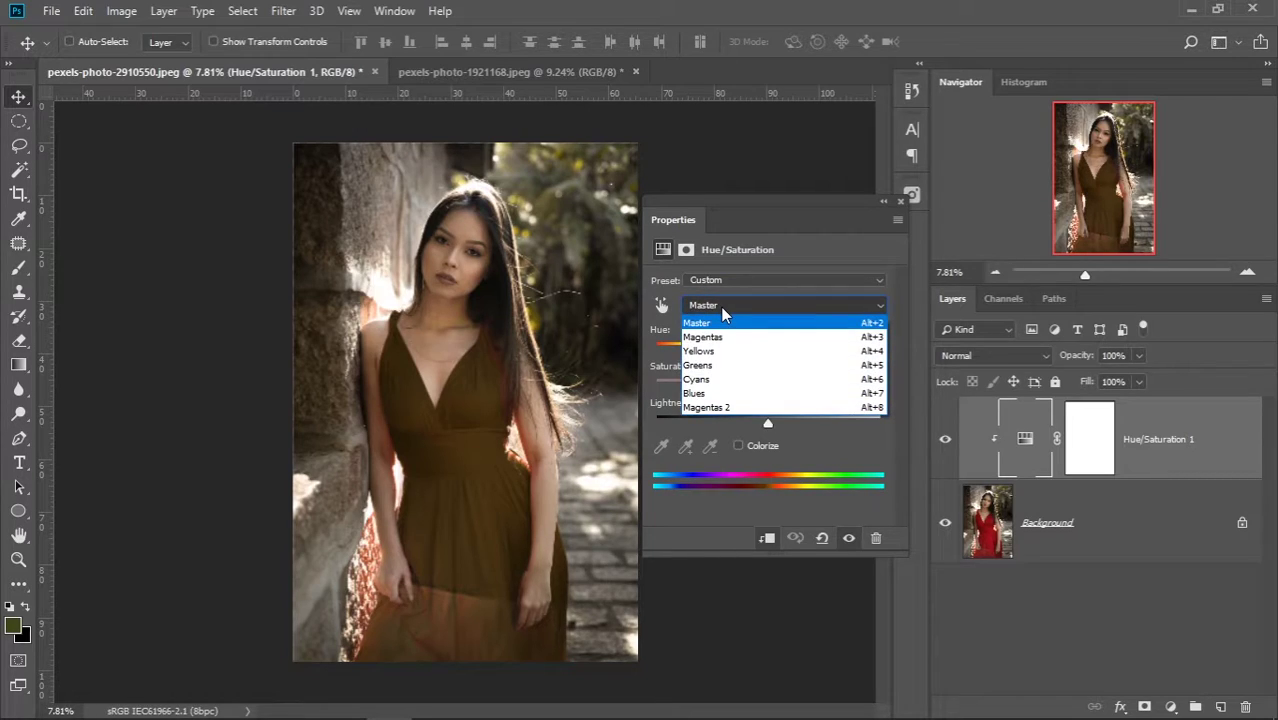
left_click(718, 337)
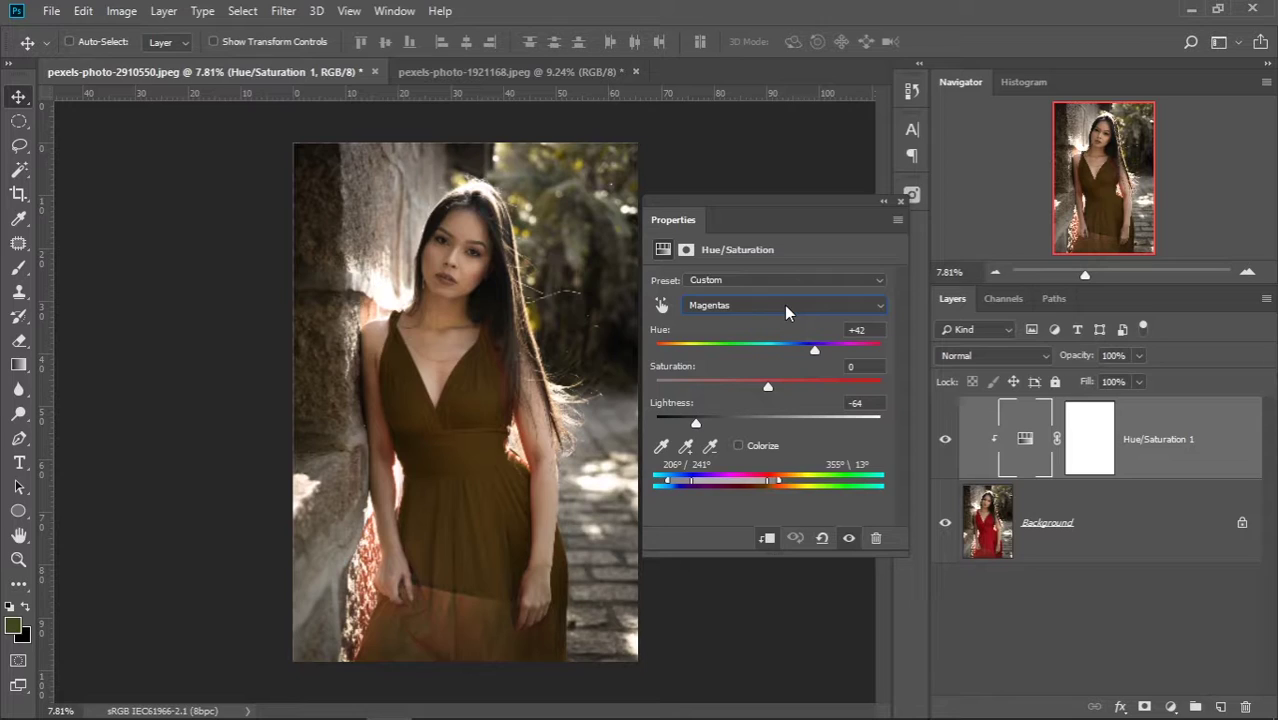
mouse_move(813, 361)
left_mouse_down()
mouse_move(707, 357)
mouse_move(823, 364)
mouse_move(729, 362)
left_mouse_up()
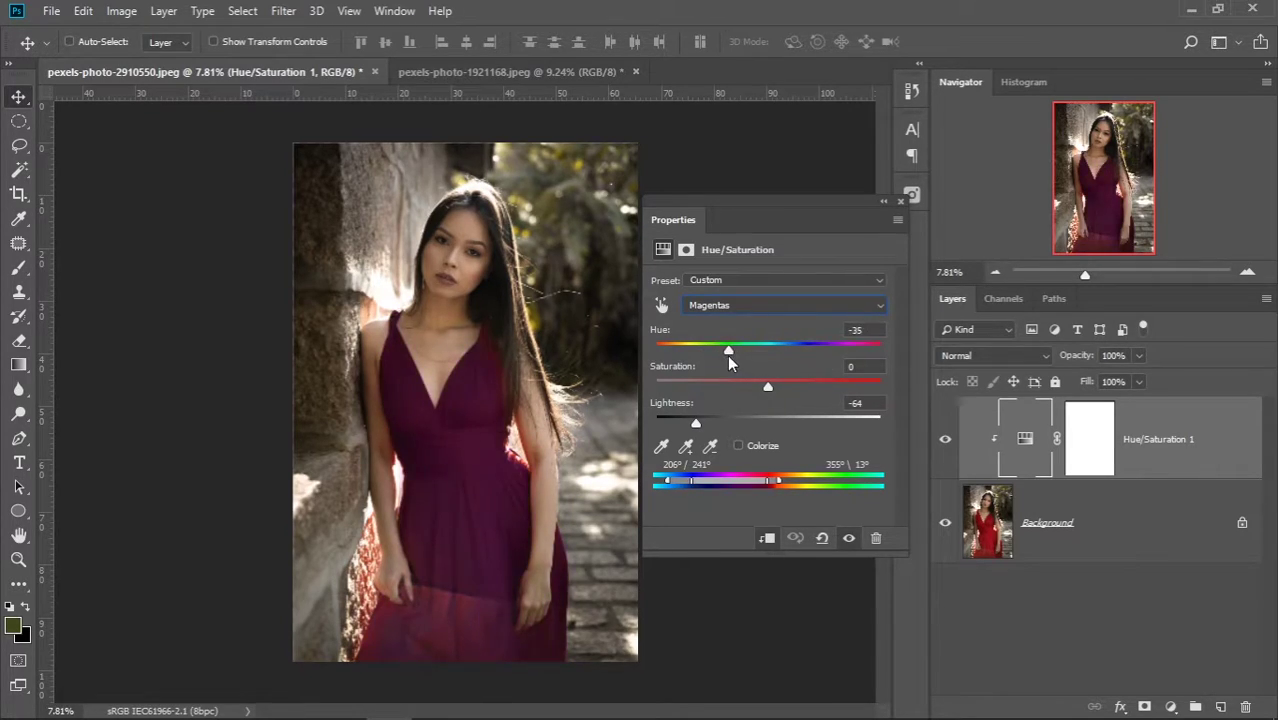
left_click(900, 201)
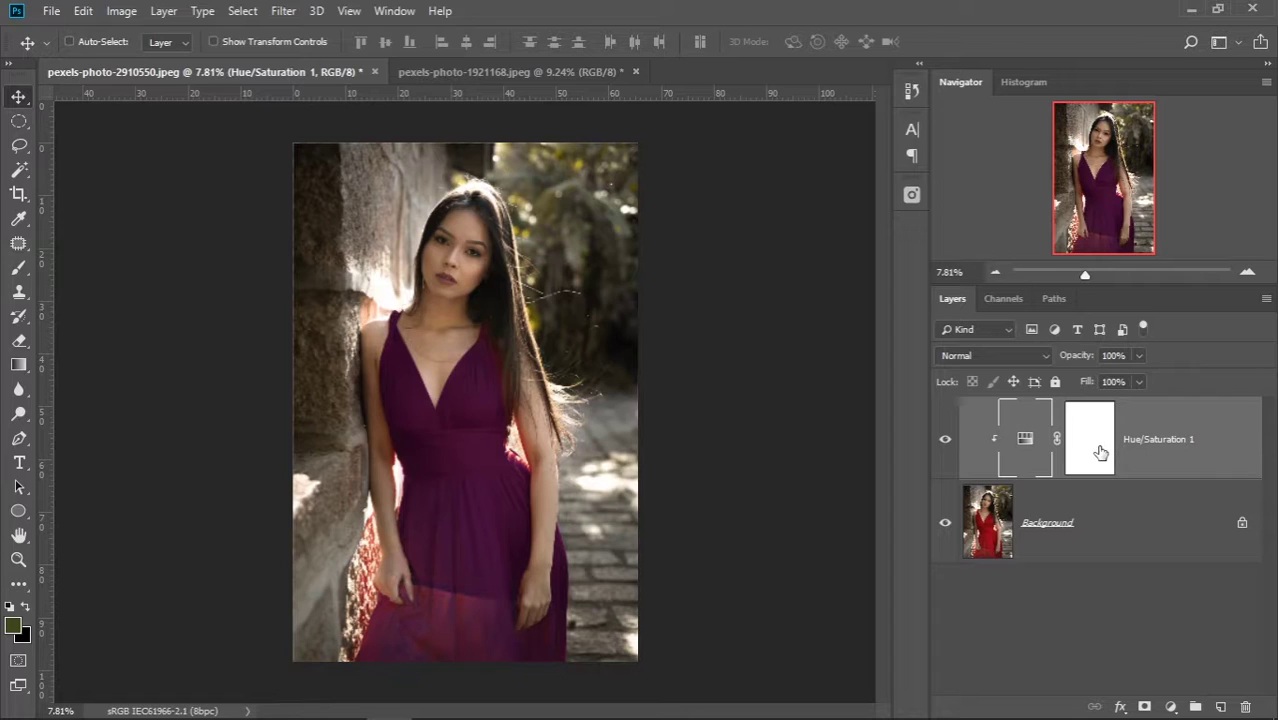
In the layer's blending options, split the Underlying Layer dark threshold to 15/28
double_click(1020, 450)
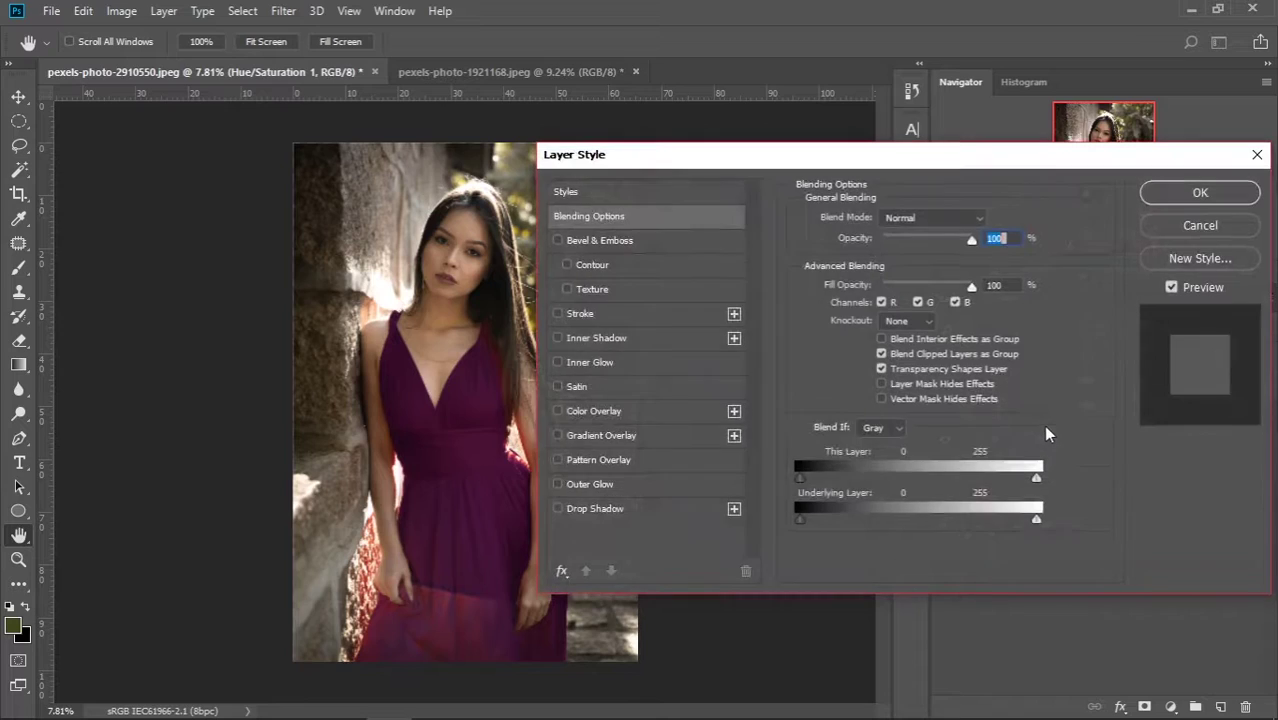
left_click(1200, 228)
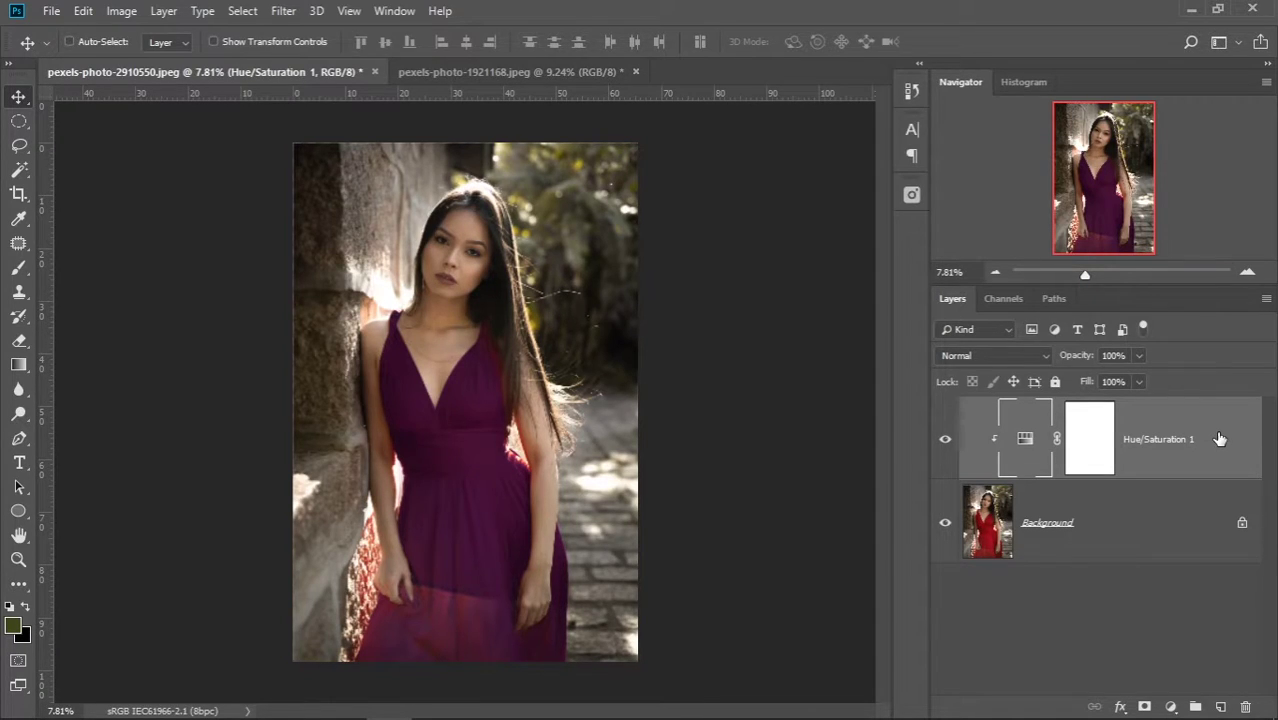
double_click(1219, 438)
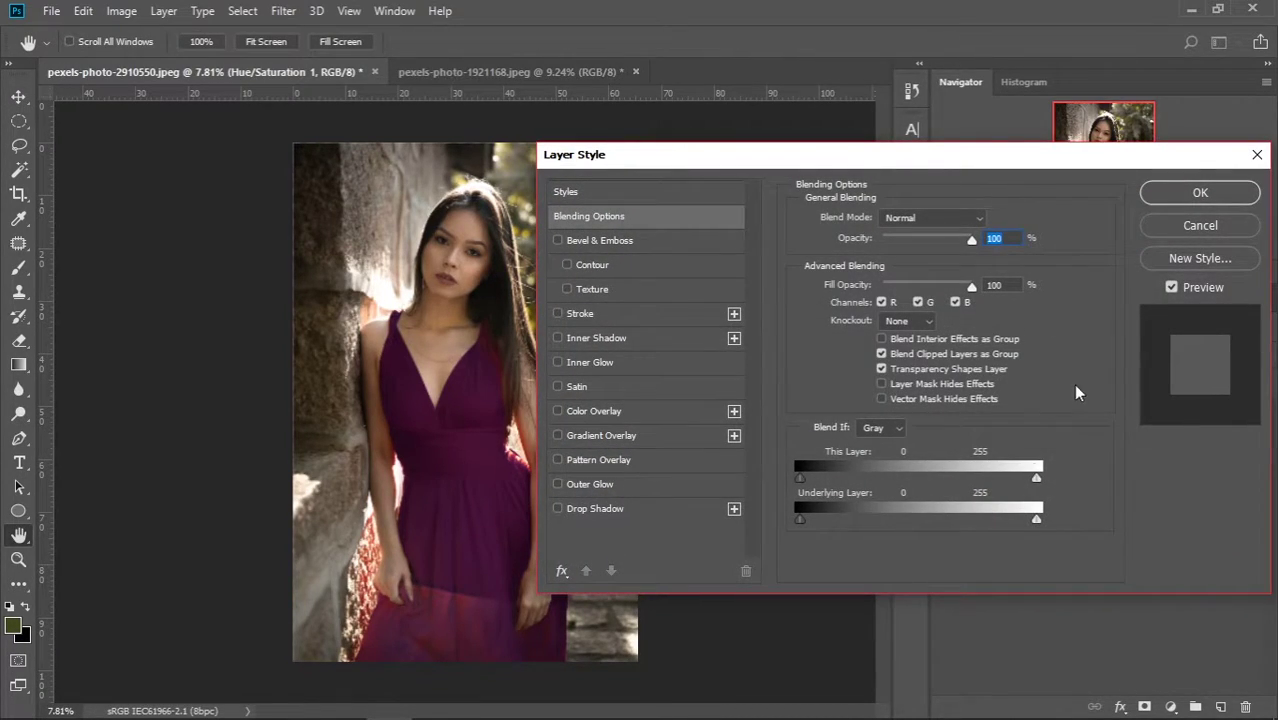
left_click_drag(836, 154, 914, 143)
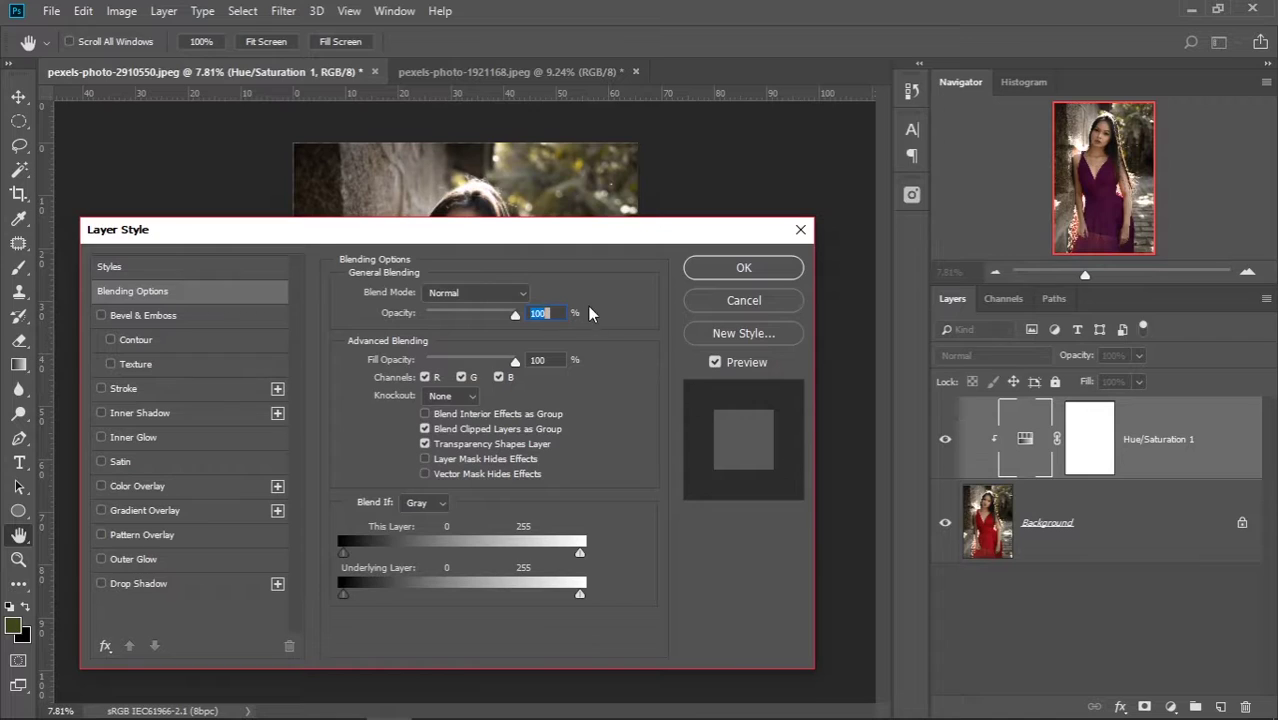
left_click_drag(594, 238, 1100, 192)
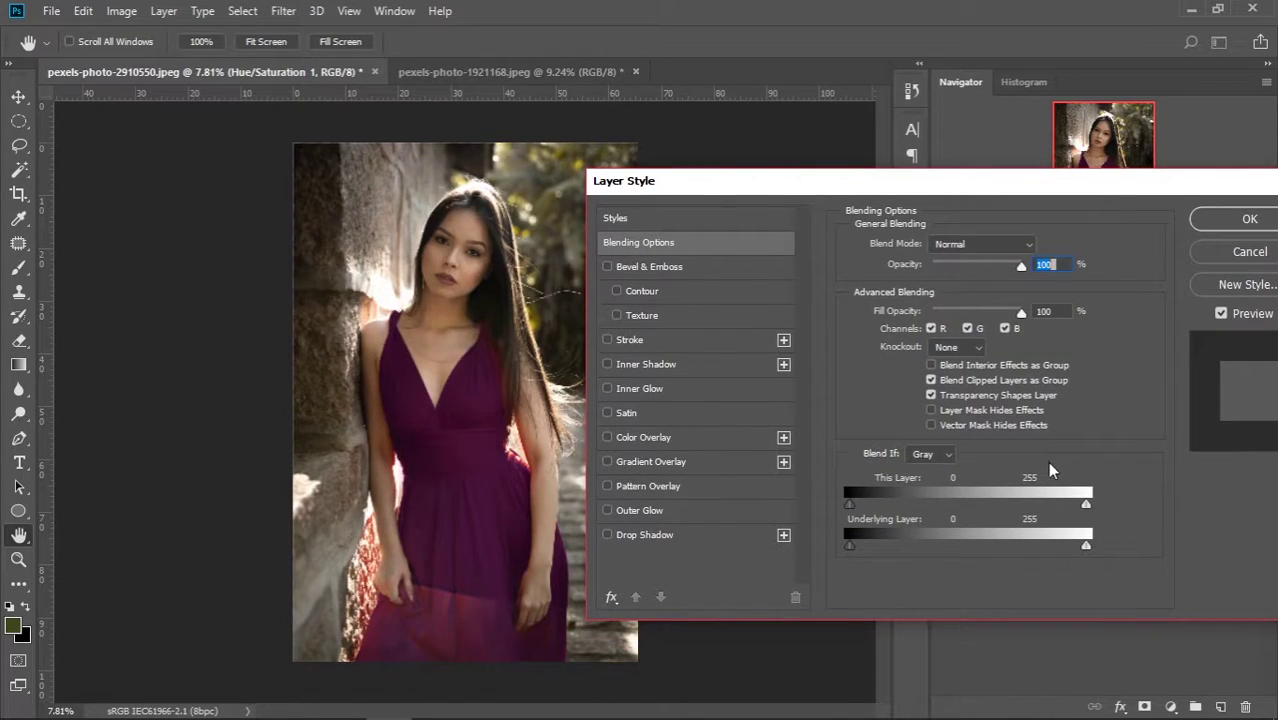
left_click_drag(861, 548, 876, 546)
mouse_move(874, 547)
left_mouse_down("alt")
mouse_move(886, 549)
mouse_move(866, 545)
left_mouse_up("alt")
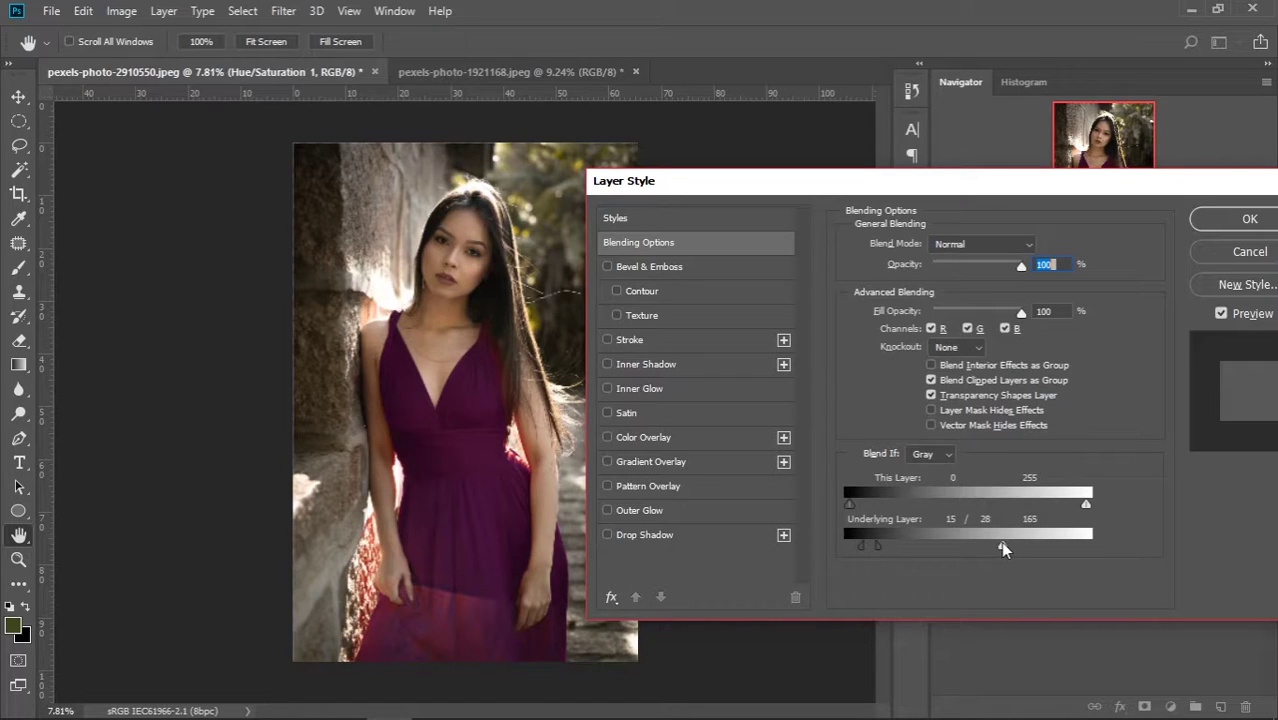
Split the Underlying Layer bright threshold to 94/135 and apply the Blend If settings
left_click_drag(985, 181, 1154, 154)
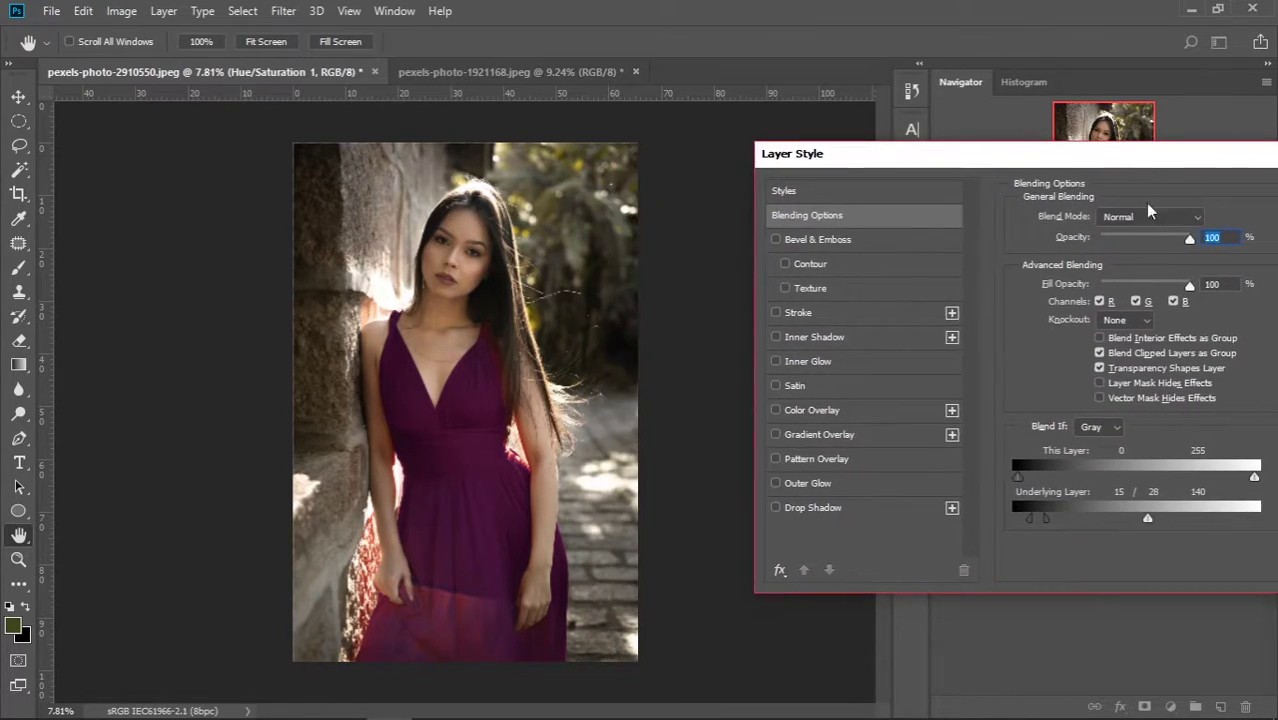
mouse_move(1147, 519)
left_mouse_down()
mouse_move(1118, 528)
mouse_move(1158, 531)
mouse_move(1135, 531)
mouse_move(1148, 533)
mouse_move(1141, 519)
mouse_move(1062, 525)
mouse_move(1131, 522)
left_mouse_up()
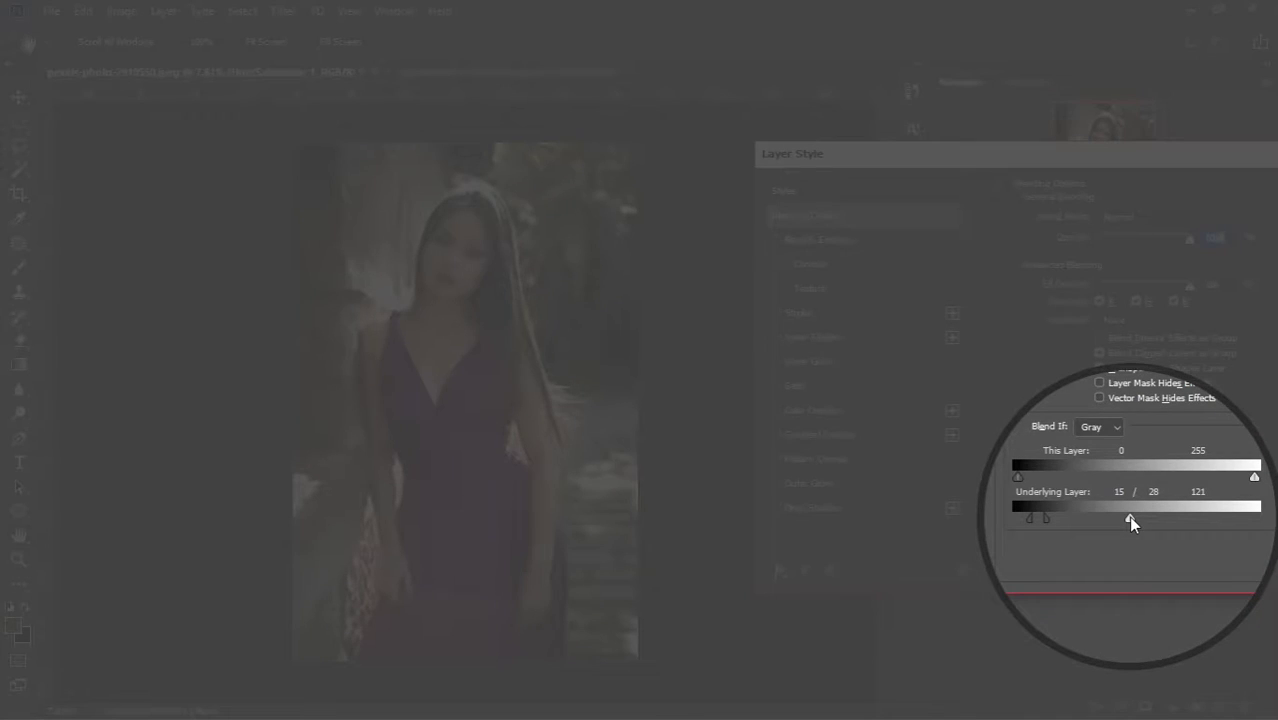
left_click_drag(1130, 521, 1133, 522)
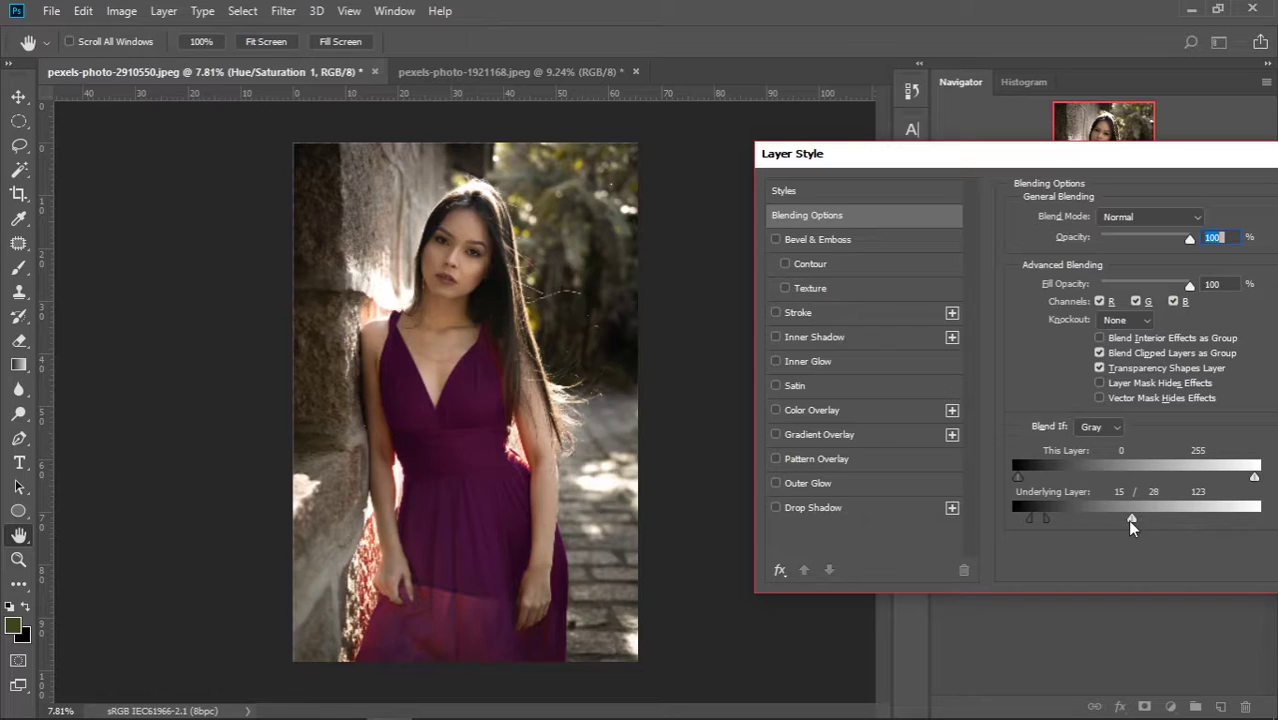
mouse_move(1130, 521)
left_mouse_down()
mouse_move(1105, 520)
mouse_move(1147, 524)
left_mouse_up()
left_click_drag(1126, 165, 968, 174)
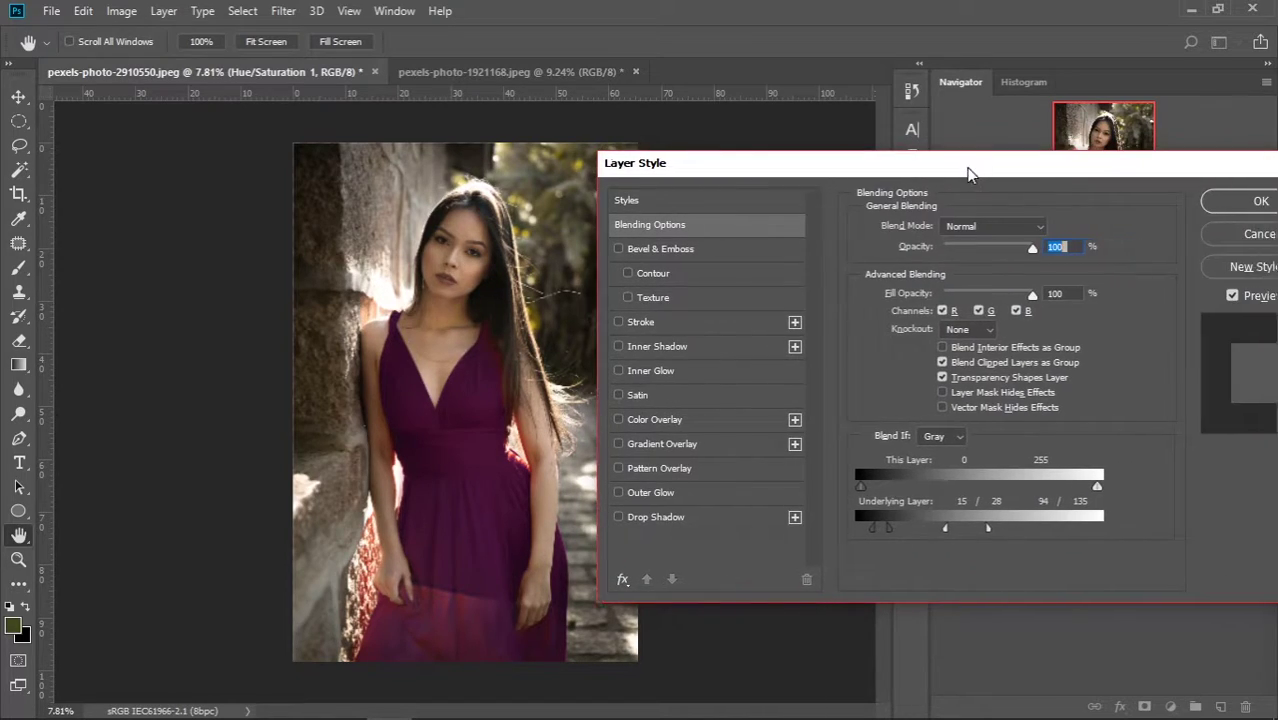
left_click(1245, 205)
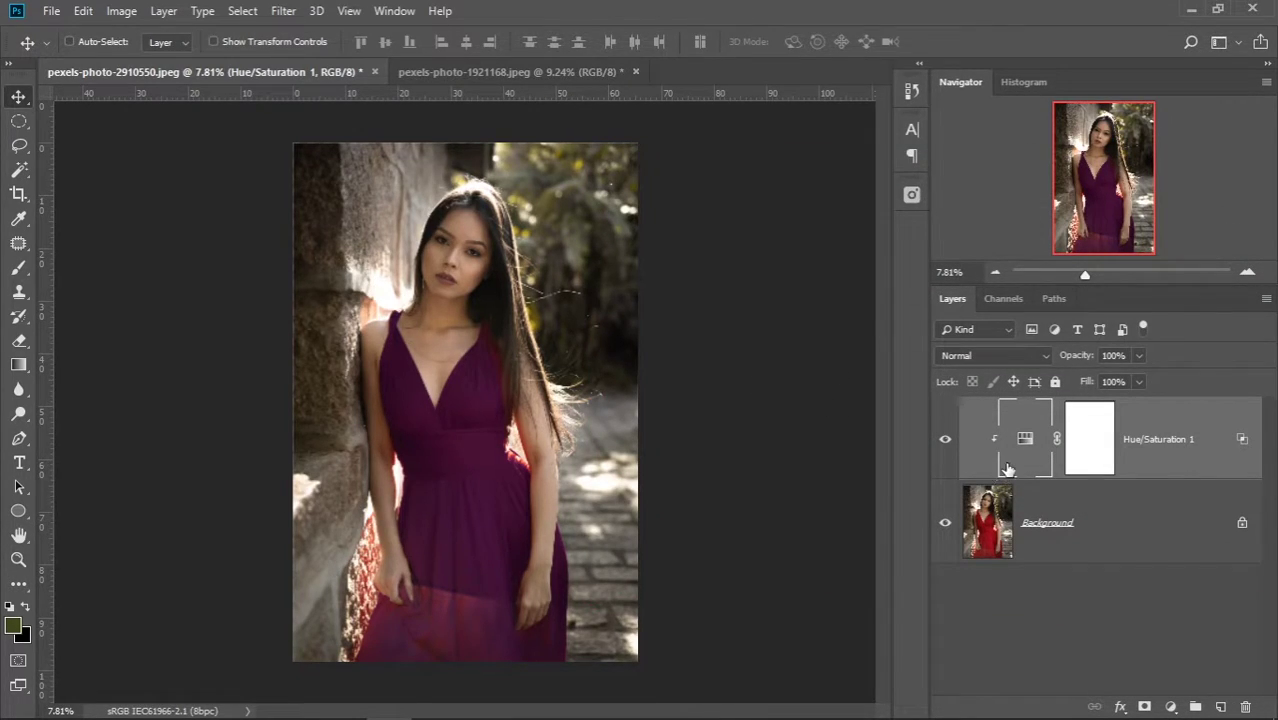
Target the Hue/Saturation layer mask and activate the Brush tool for painting on it
left_click(945, 523, "alt")
left_click(1095, 464)
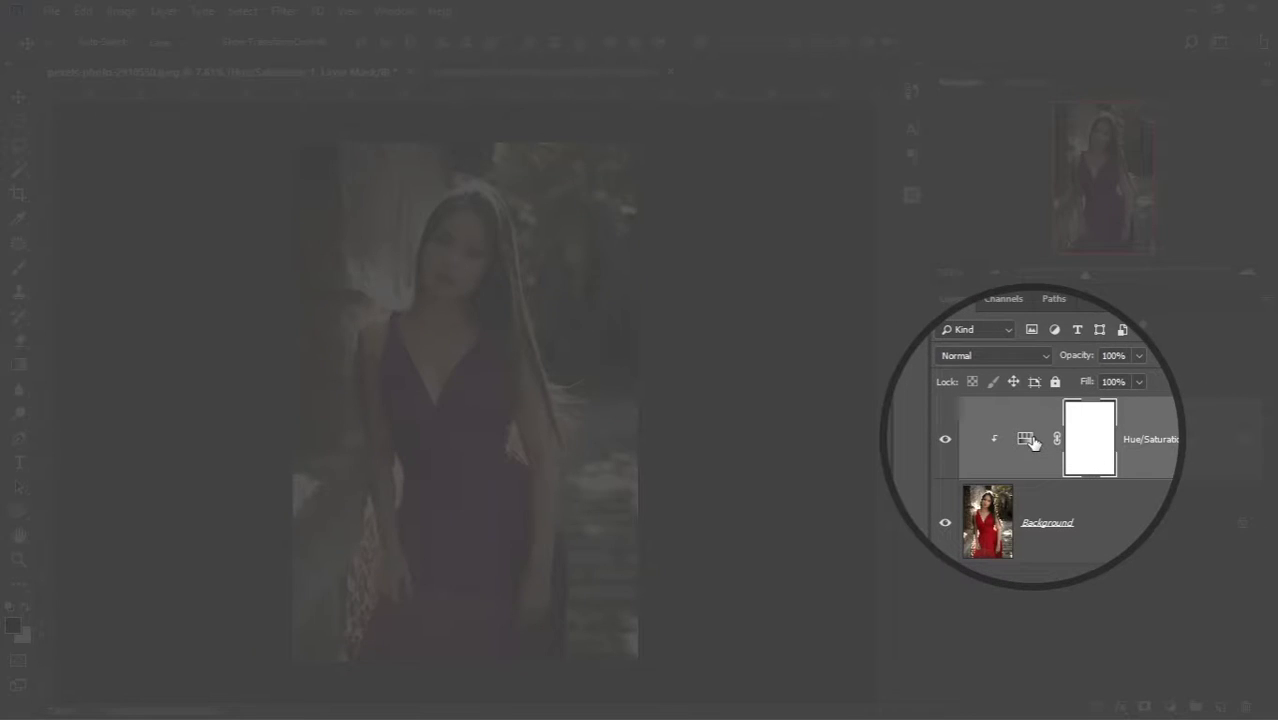
left_click(1026, 438)
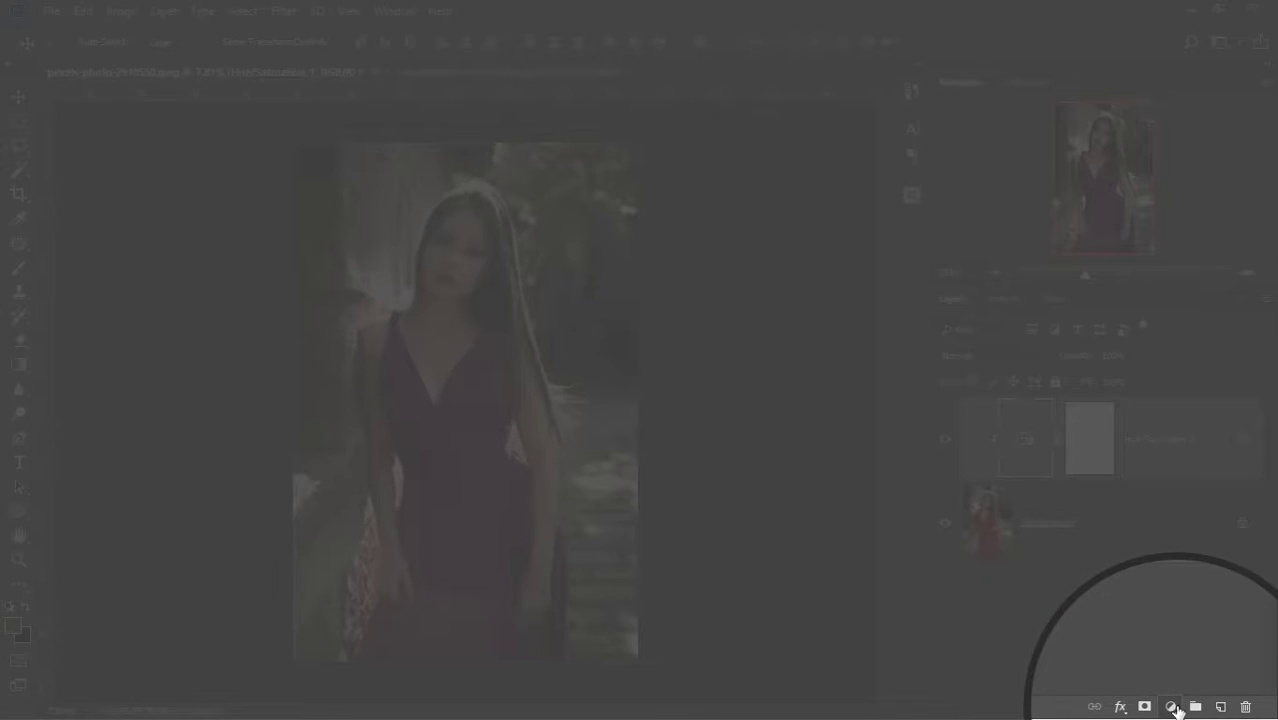
left_click(1170, 705)
left_click(1165, 522)
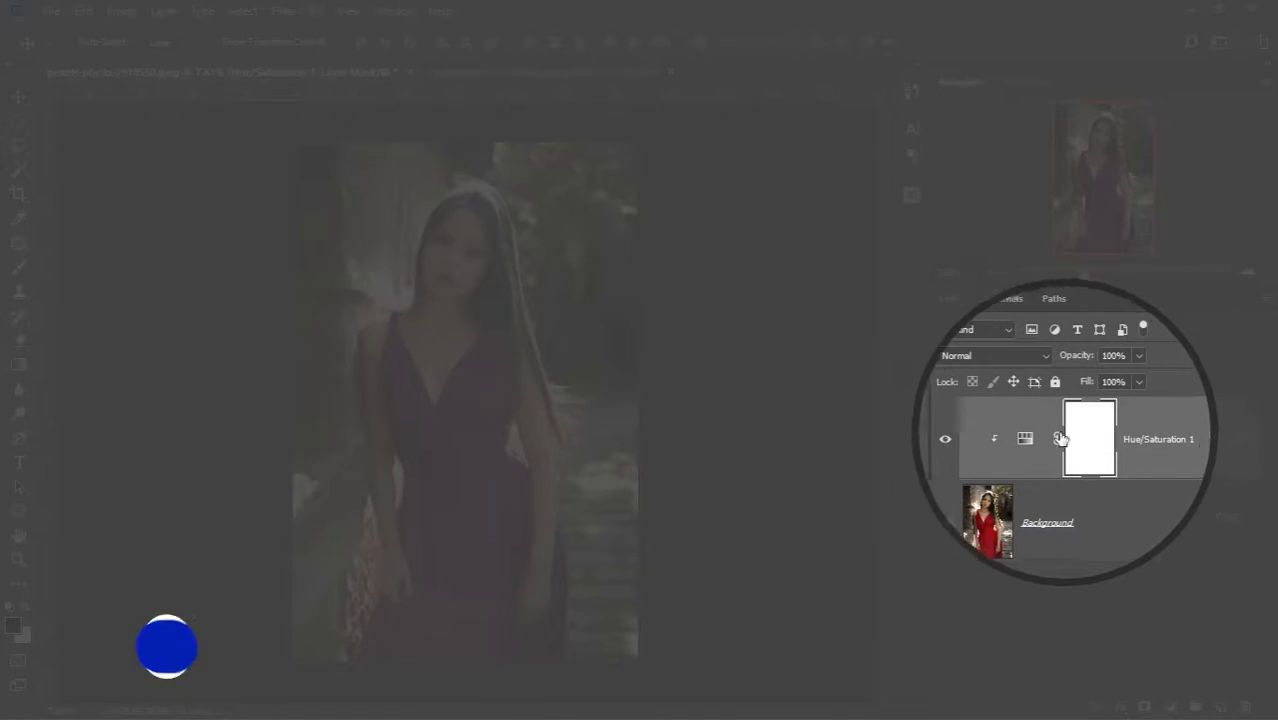
left_click(1026, 436)
left_click(1090, 434)
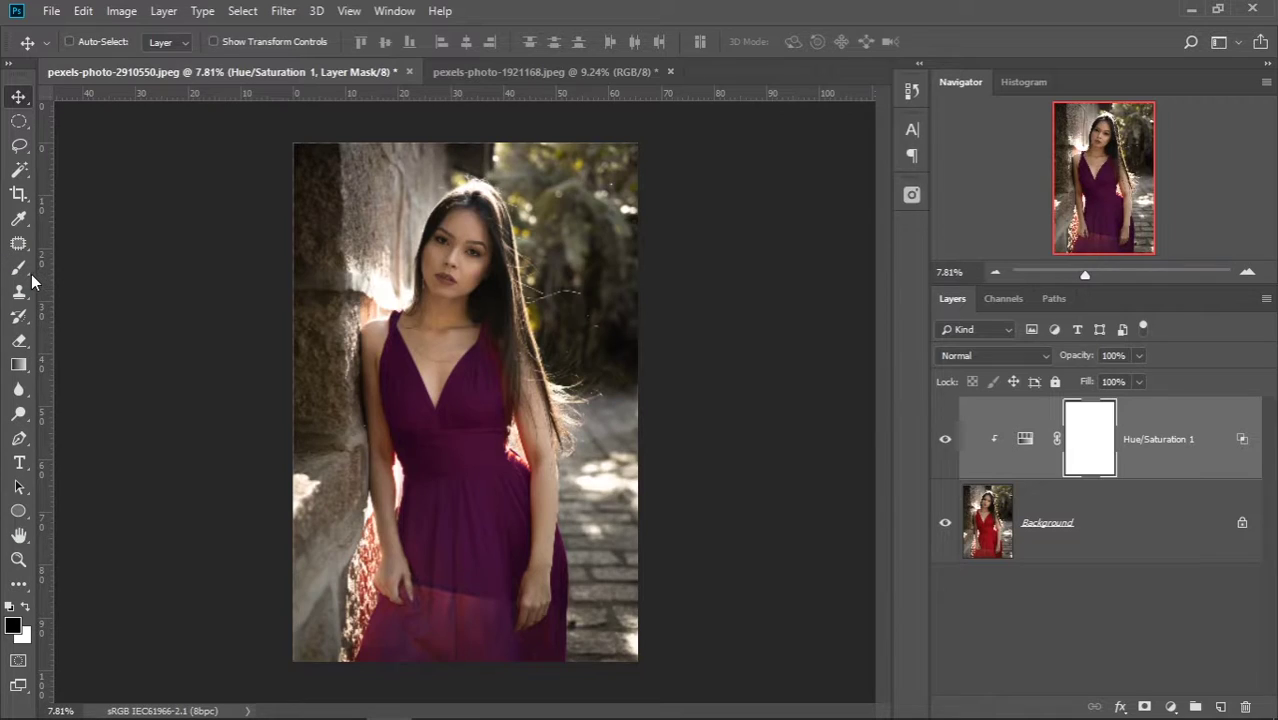
left_click(27, 274)
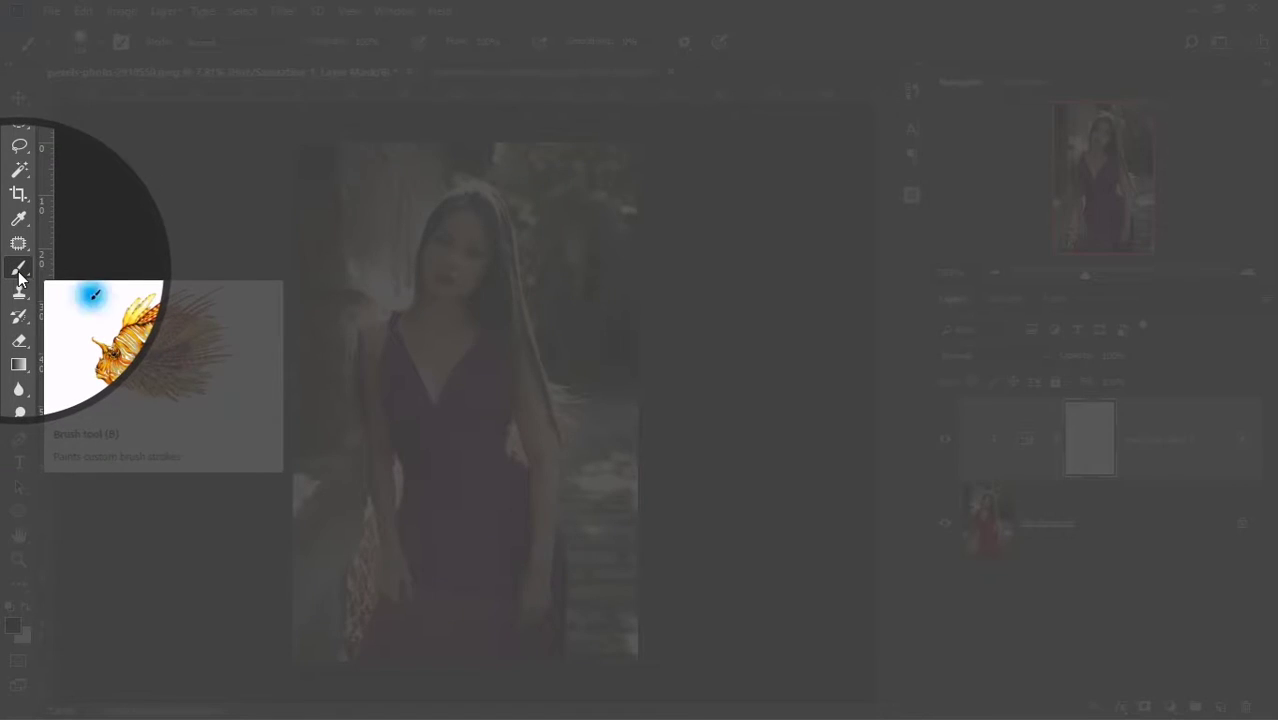
Select the standard Brush Tool and keep black as the foreground colour
right_click(19, 272)
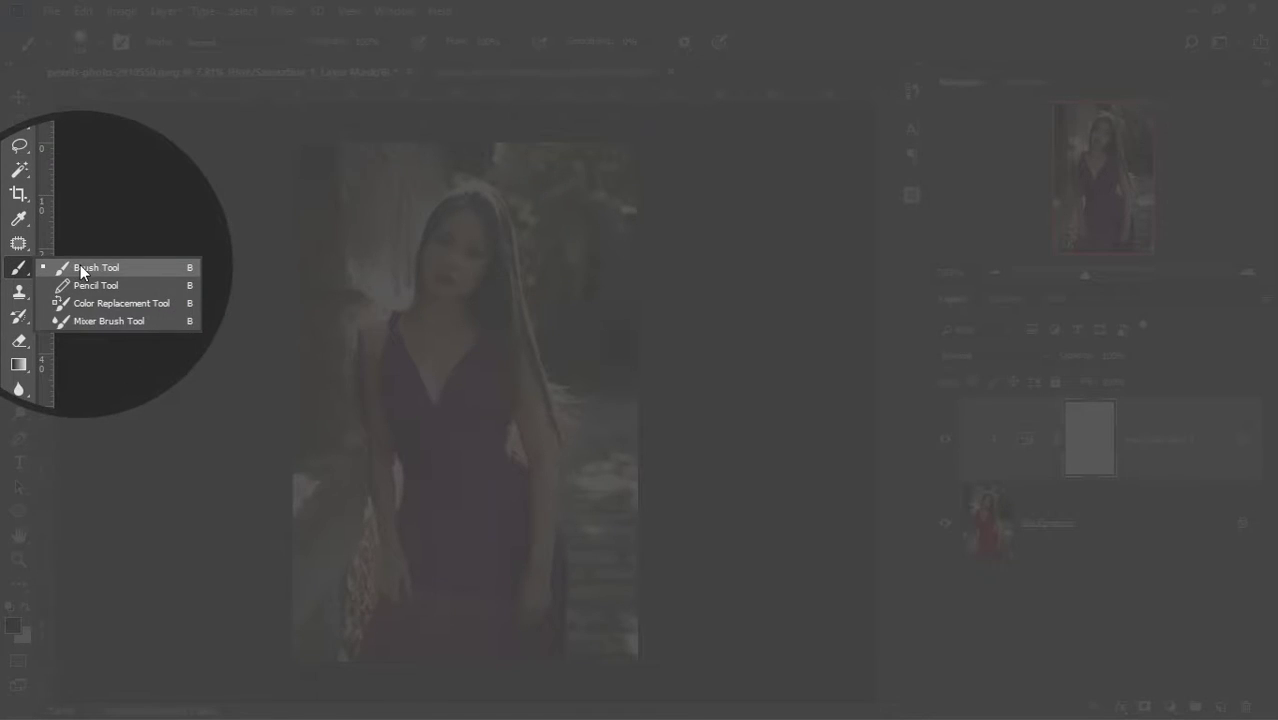
left_click(82, 268)
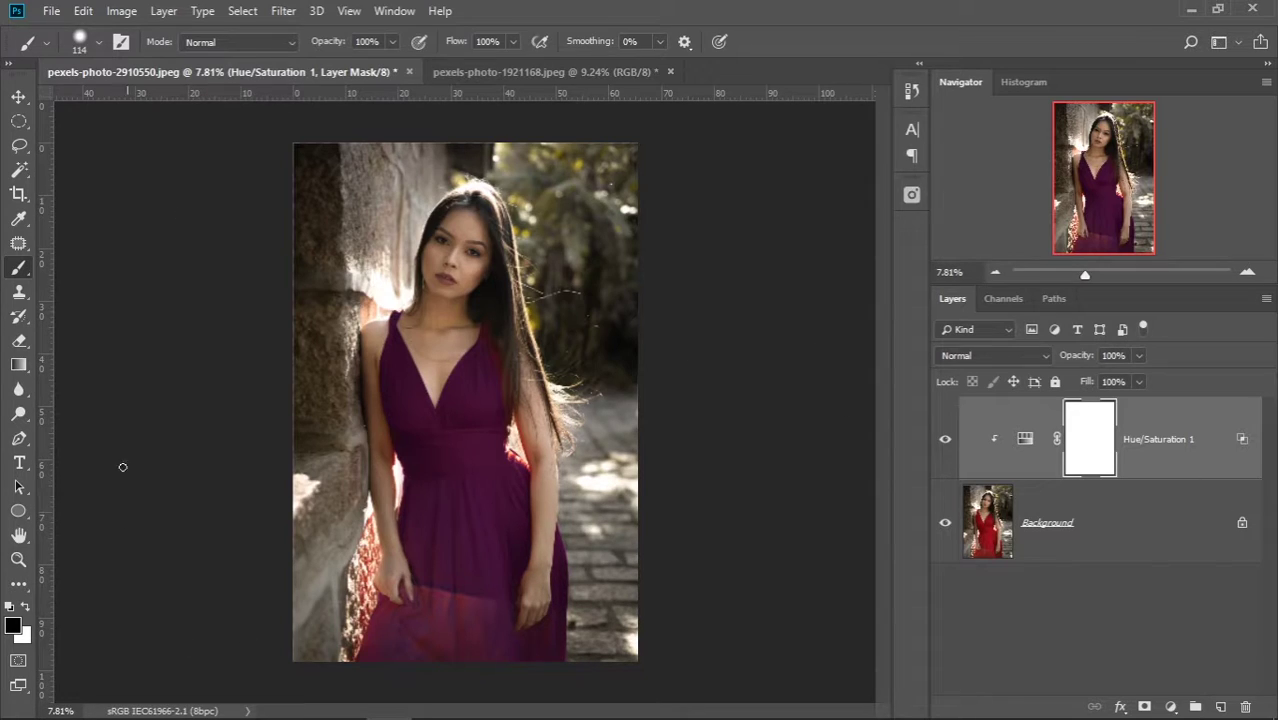
left_click(25, 608)
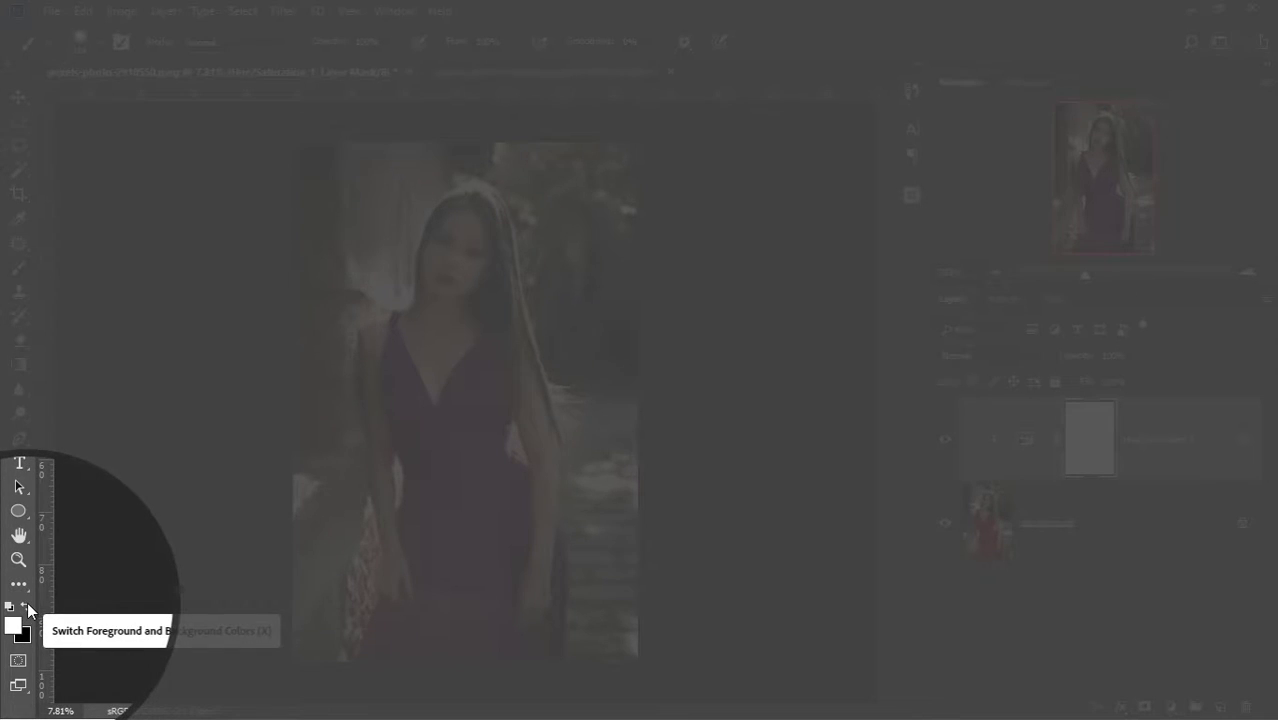
left_click(25, 608)
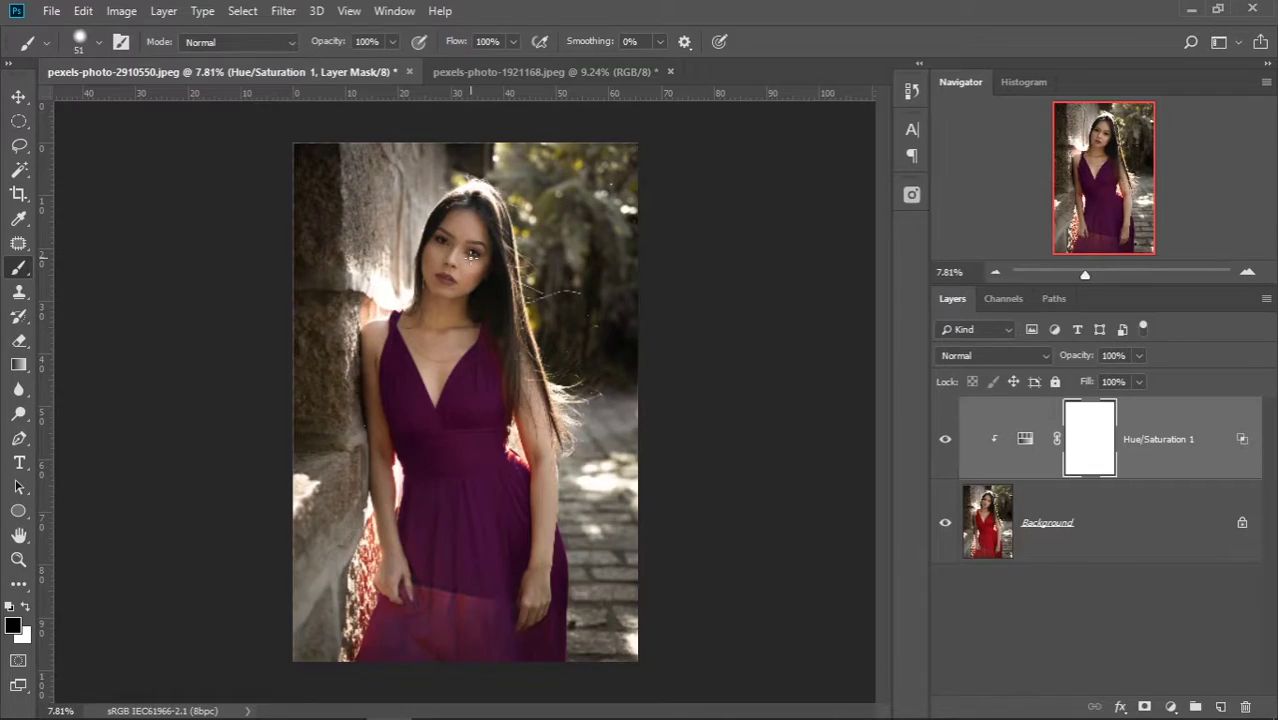
Enlarge the brush and paint black on the mask over the neck and dress edge
left_click_drag(471, 255, 576, 225)
left_click(453, 278)
scroll(453, 278, "up", 3)
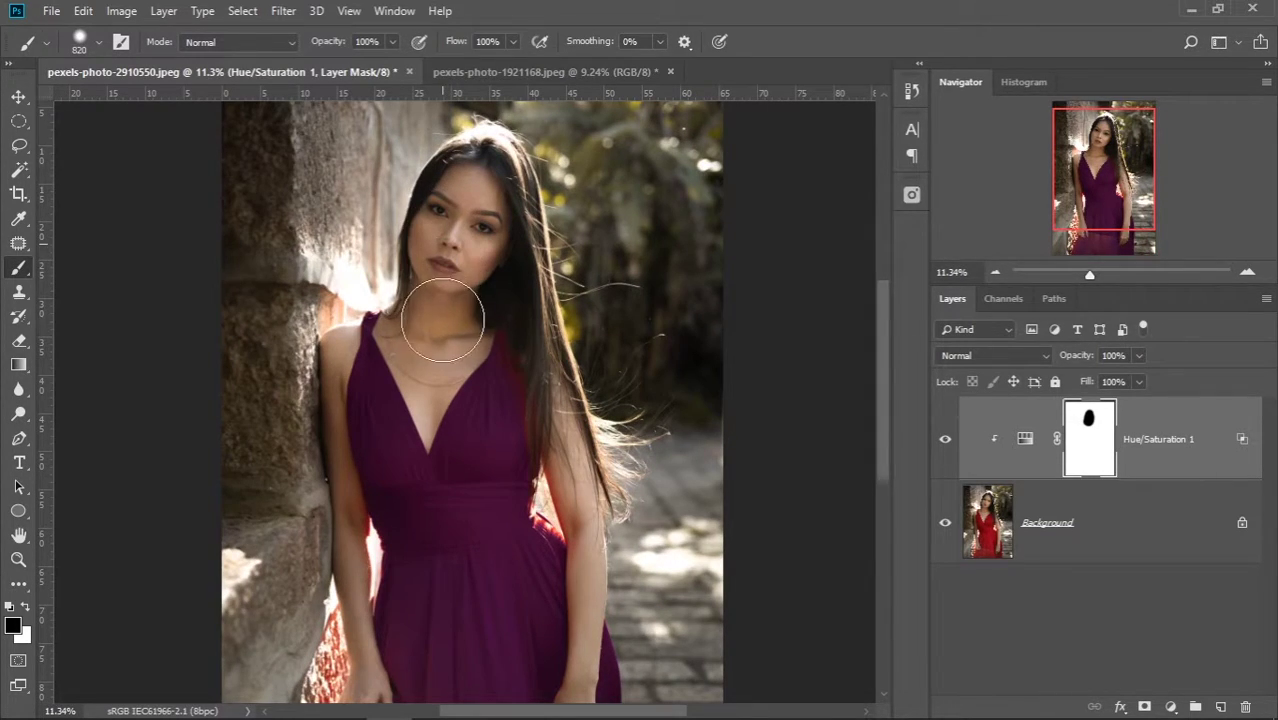
left_click_drag(441, 316, 428, 314)
scroll(448, 300, "up", 3)
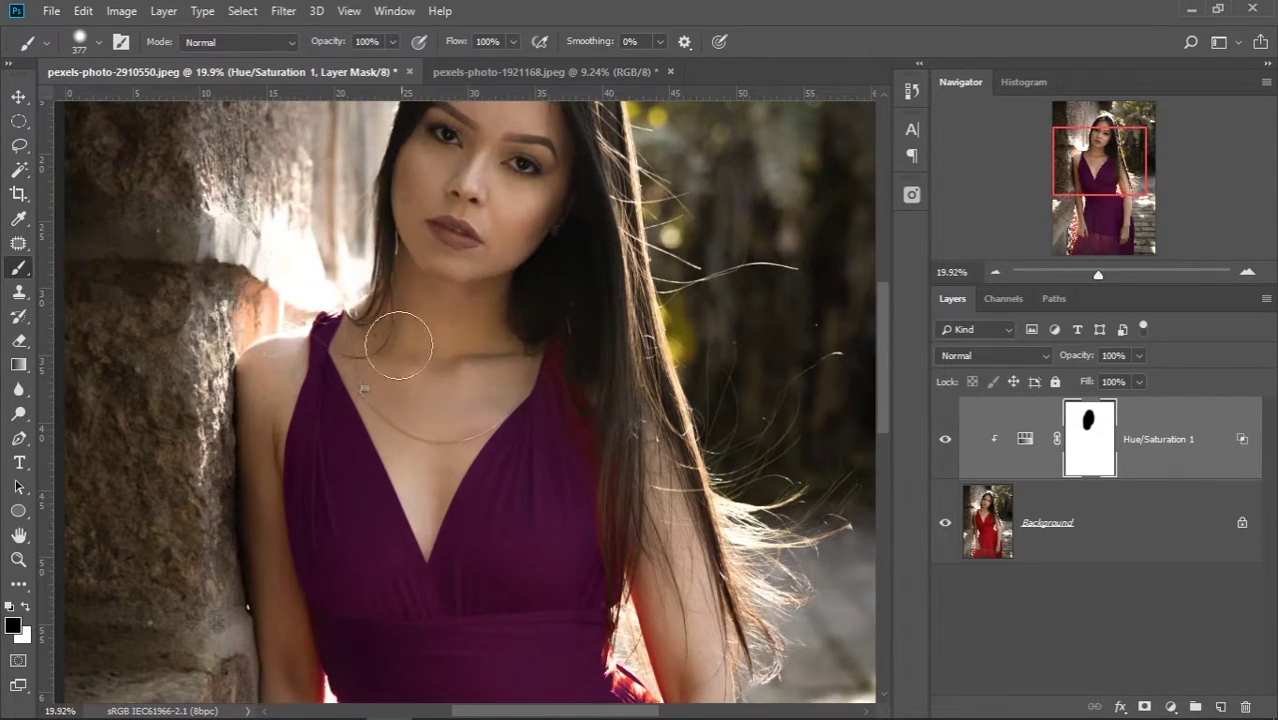
scroll(608, 294, "down", 2)
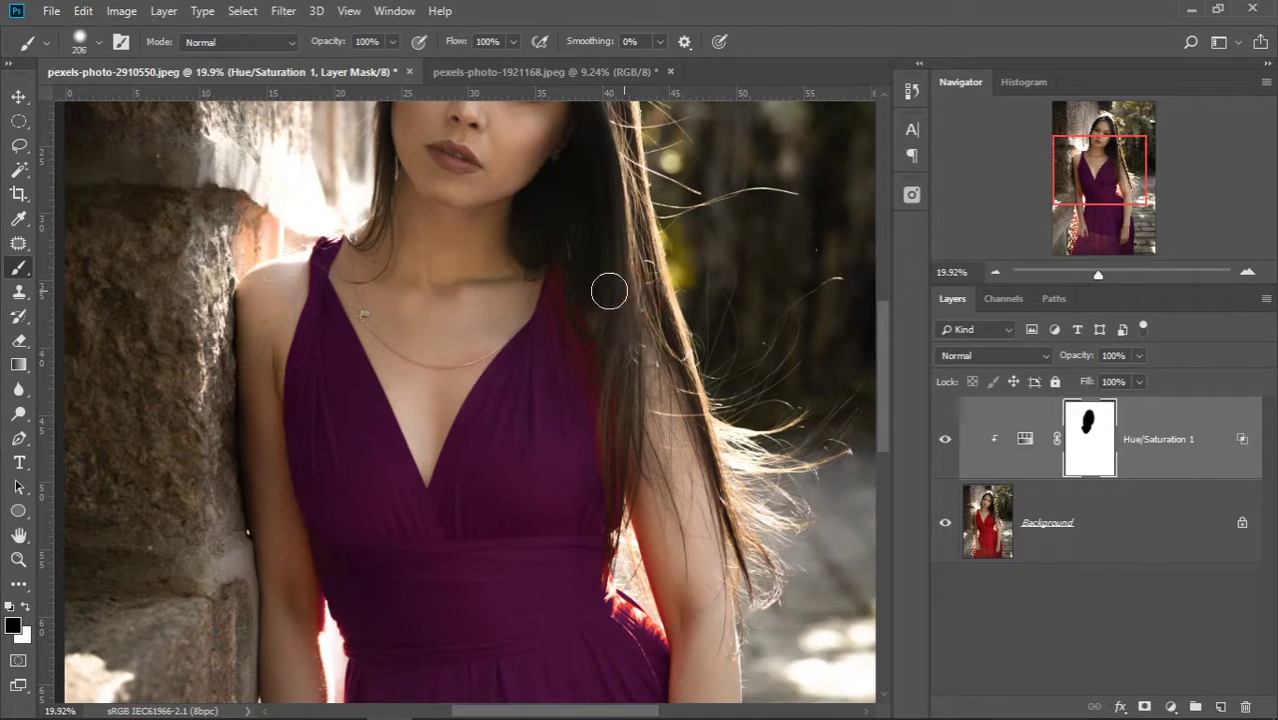
mouse_move(616, 448)
left_mouse_down()
mouse_move(592, 368)
mouse_move(587, 438)
left_mouse_up()
Restore spilled purple with white, then mask the purple off the arm edge in black
key("x")
scroll(596, 402, "down", 2)
scroll(602, 425, "down", 2)
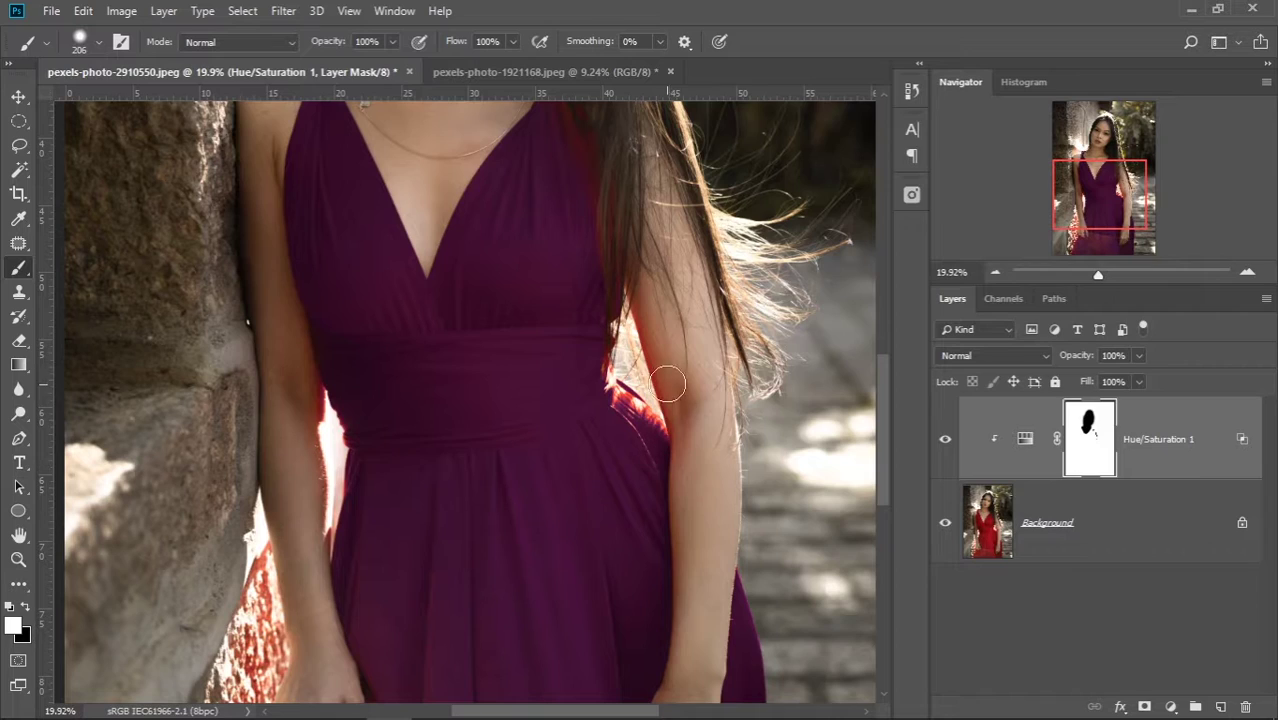
scroll(676, 354, "up", 2)
scroll(660, 320, "up", 1)
scroll(308, 530, "down", 1)
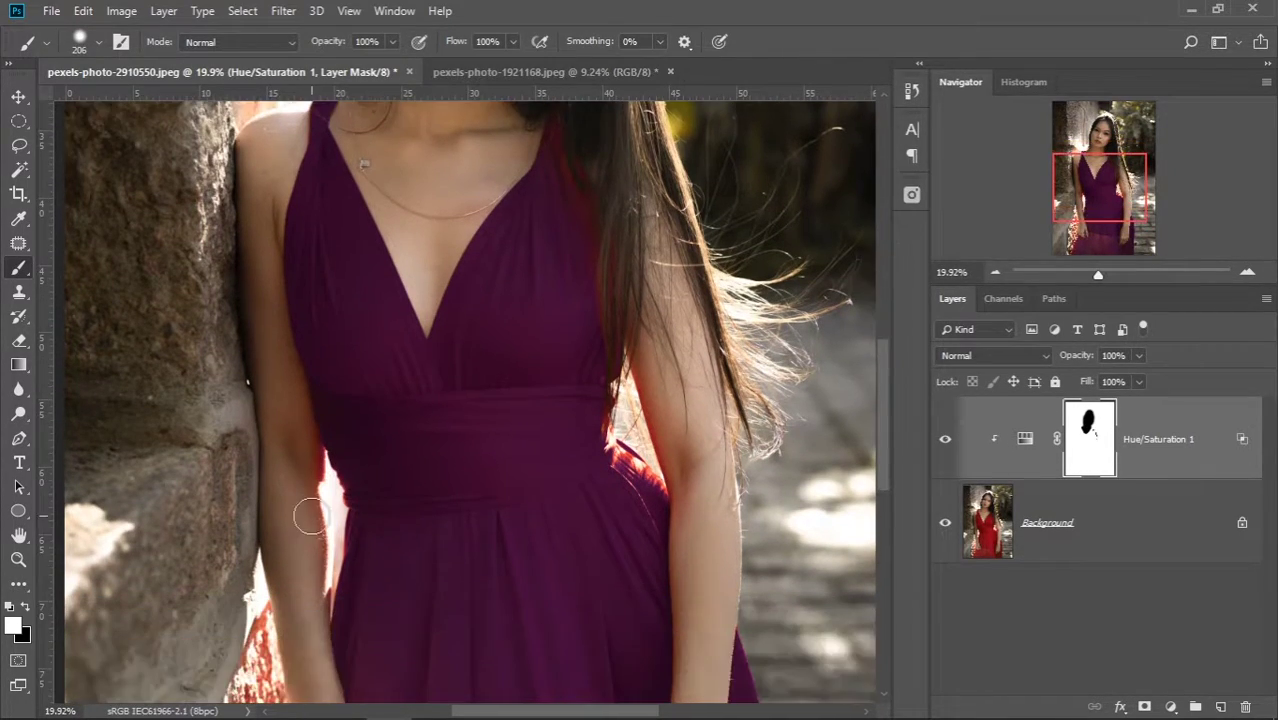
scroll(300, 600, "down", 1)
scroll(293, 665, "down", 3)
scroll(560, 300, "up", 2)
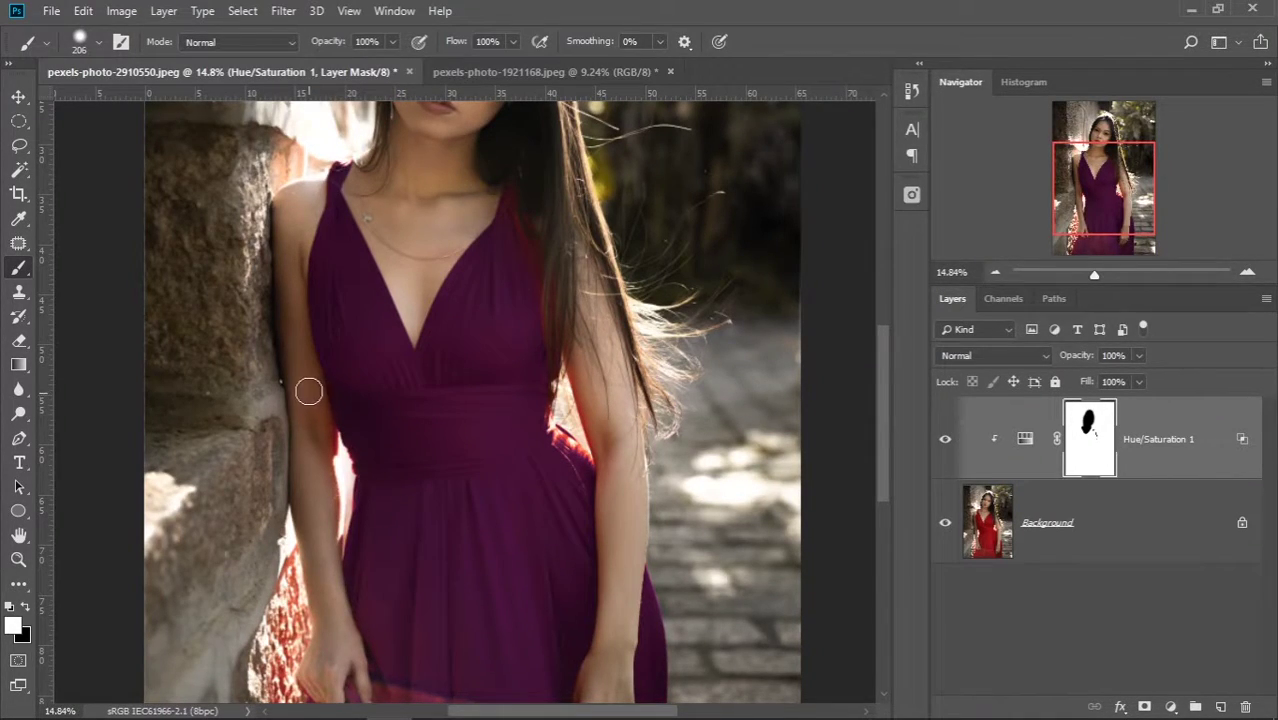
key("x")
left_click_drag(324, 424, 322, 502)
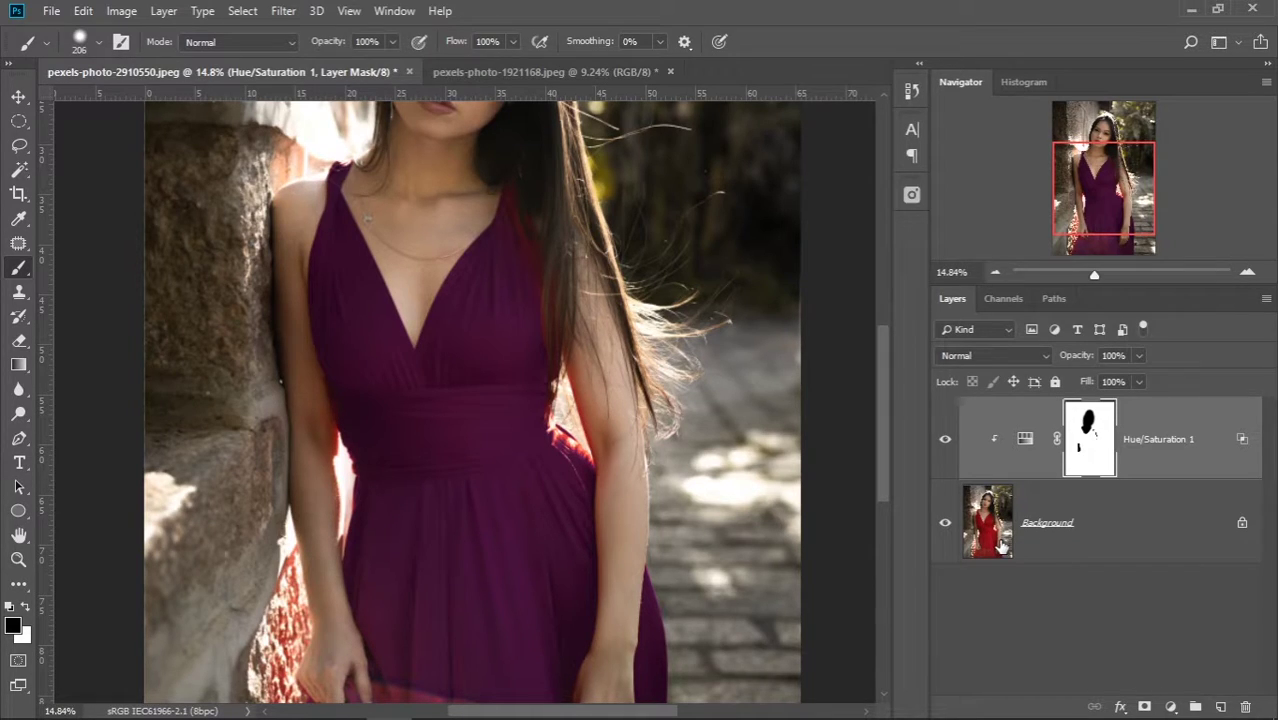
scroll(537, 352, "down", 2)
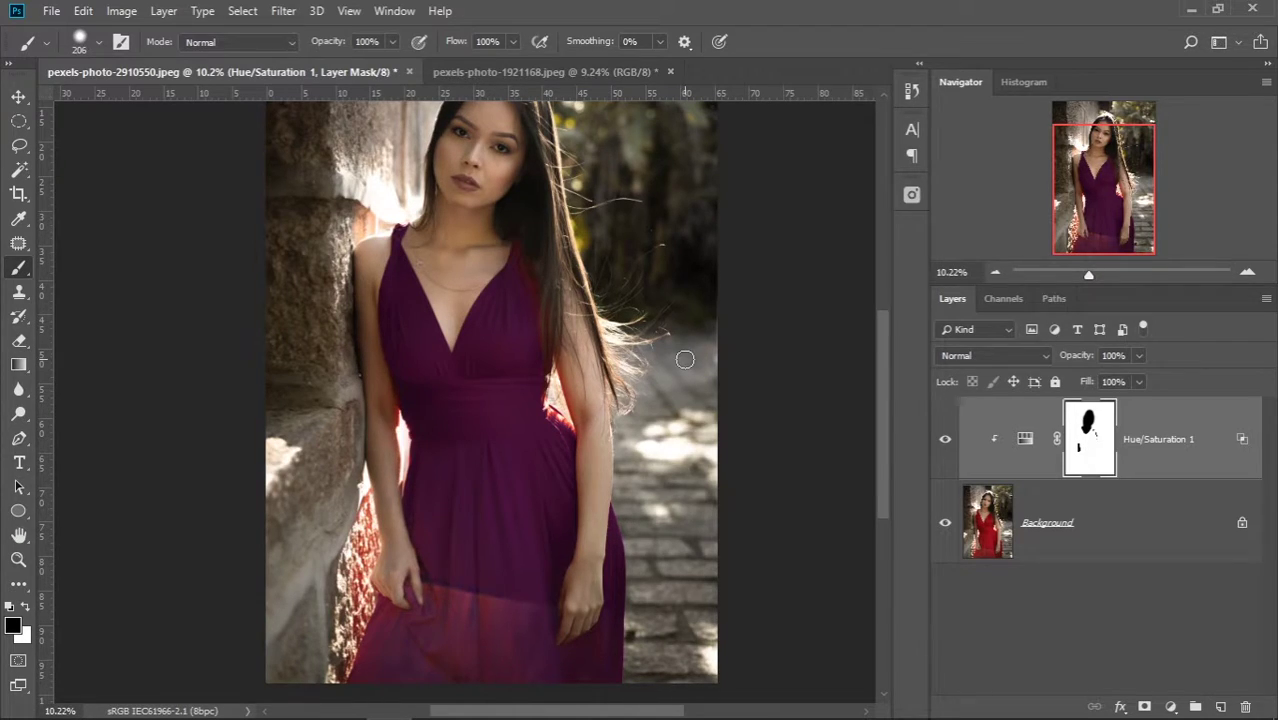
scroll(514, 481, "down", 3)
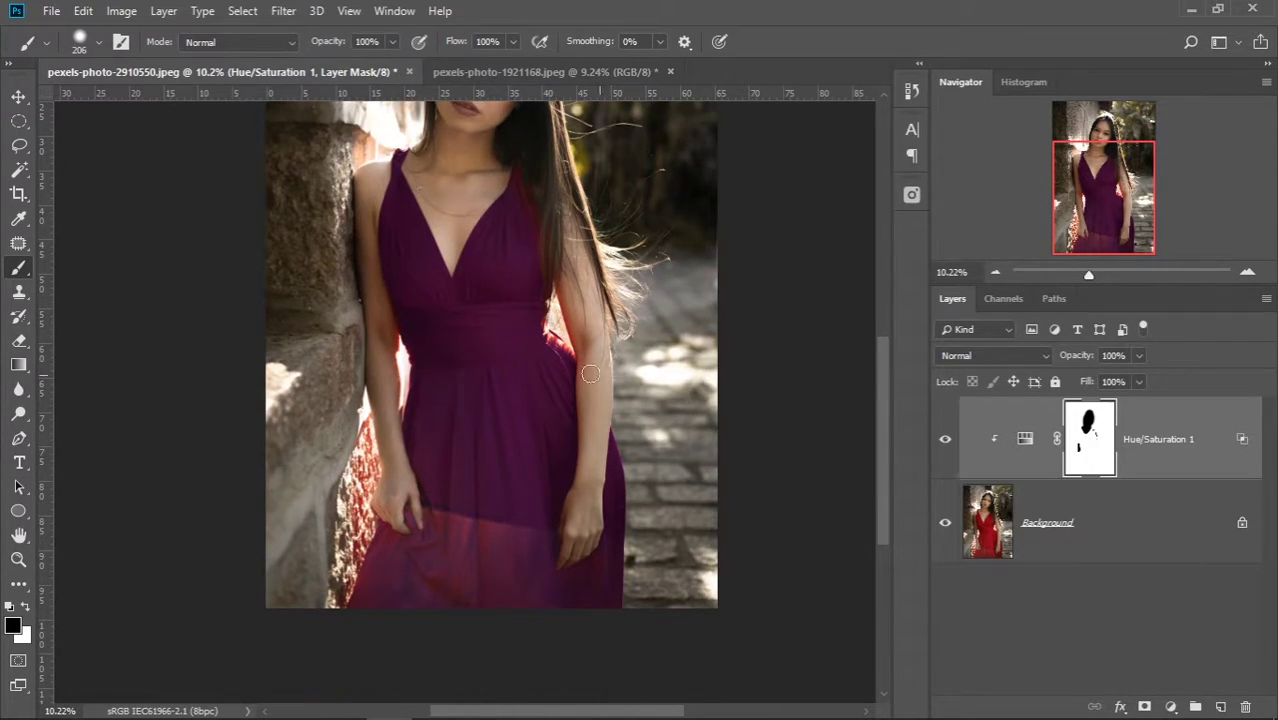
scroll(590, 373, "up", 1)
scroll(565, 352, "up", 1)
scroll(560, 335, "up", 1)
scroll(535, 248, "up", 1)
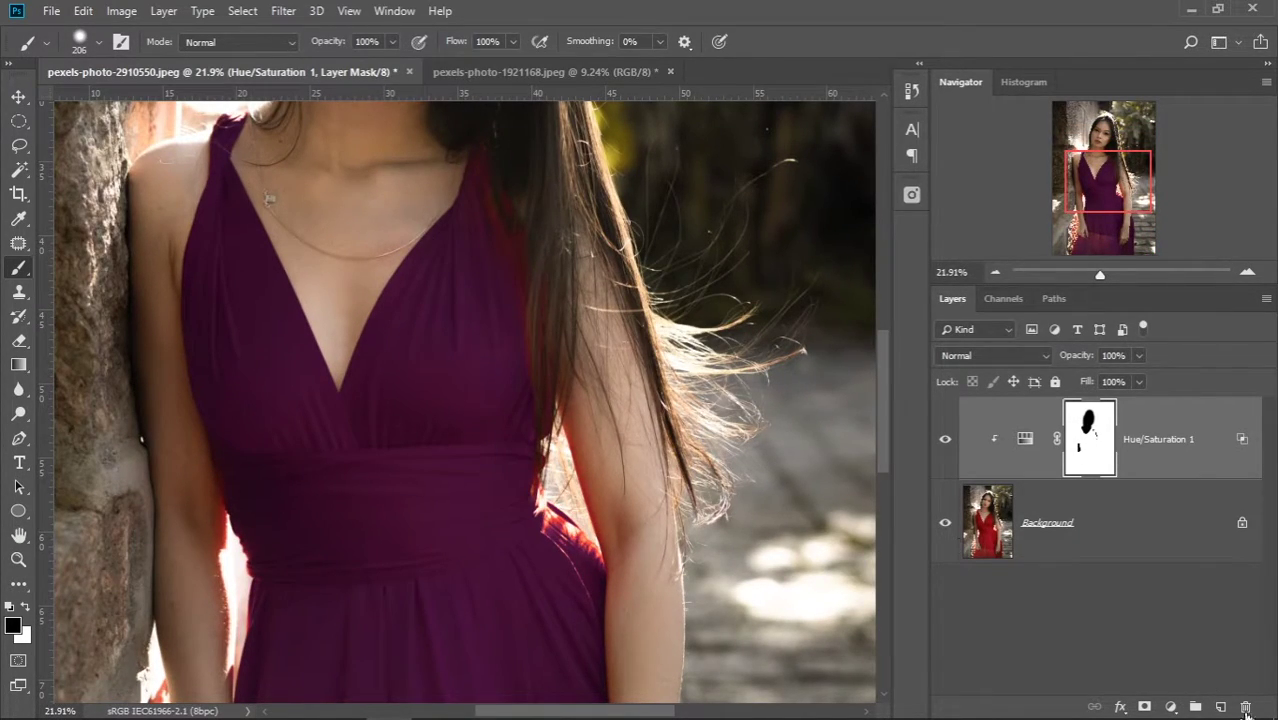
Set the Magentas hue to -47 and widen the colour range toward orange
double_click(1033, 452)
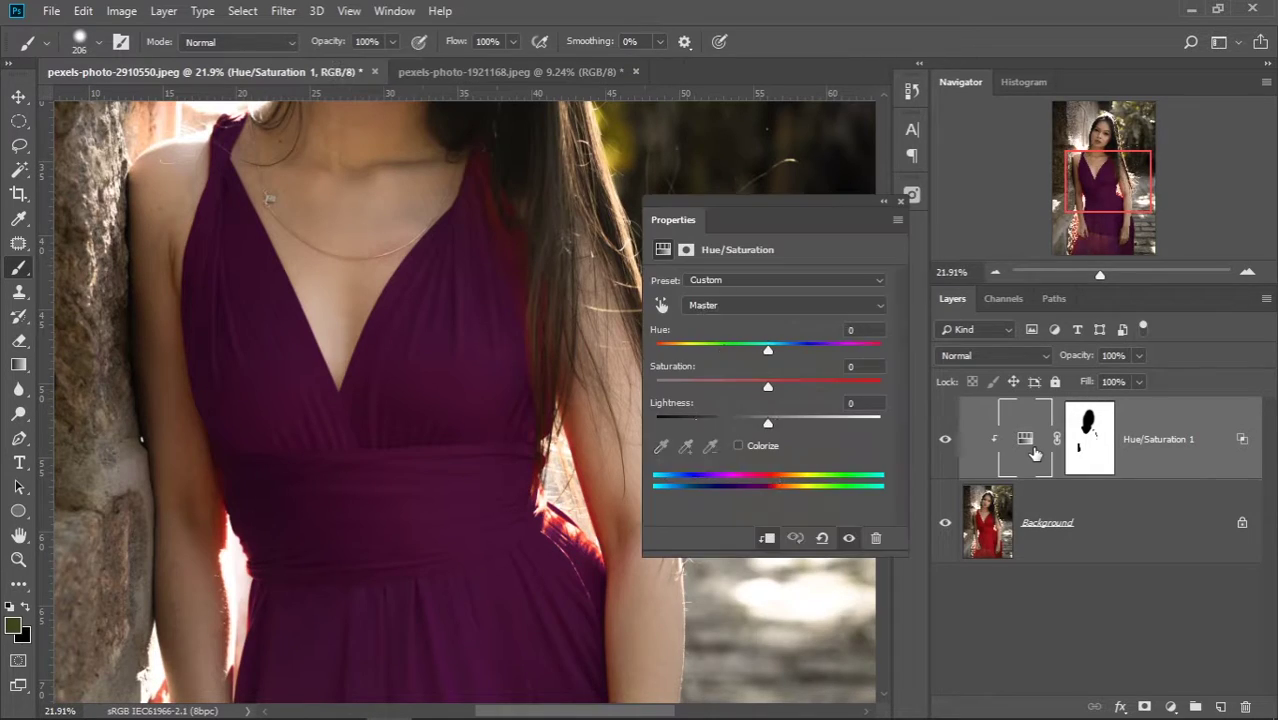
left_click(782, 300)
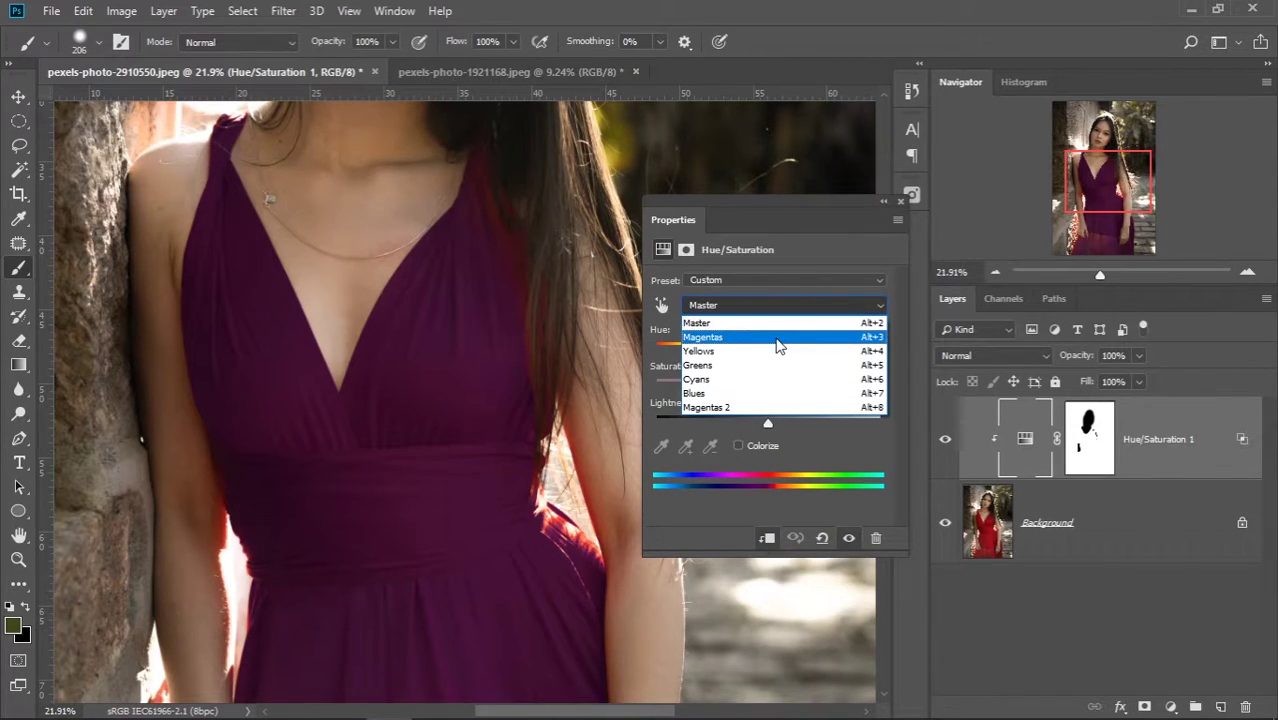
left_click(778, 340)
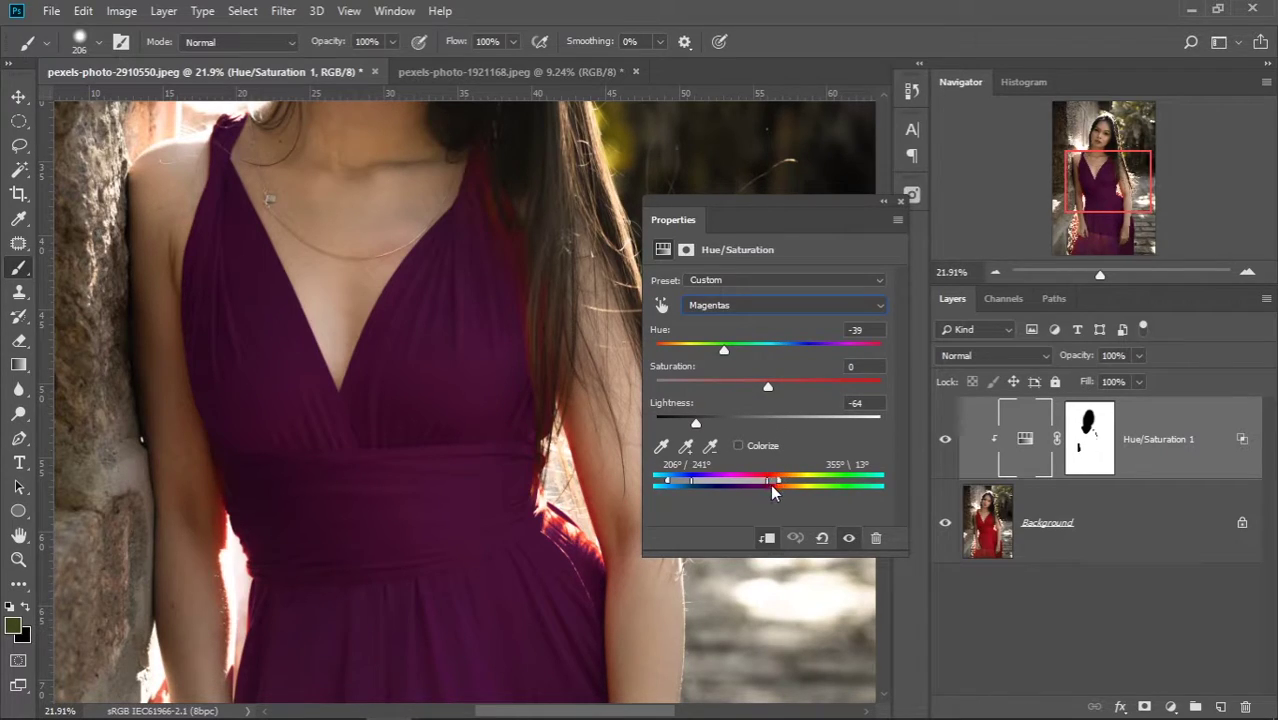
left_click_drag(724, 353, 716, 353)
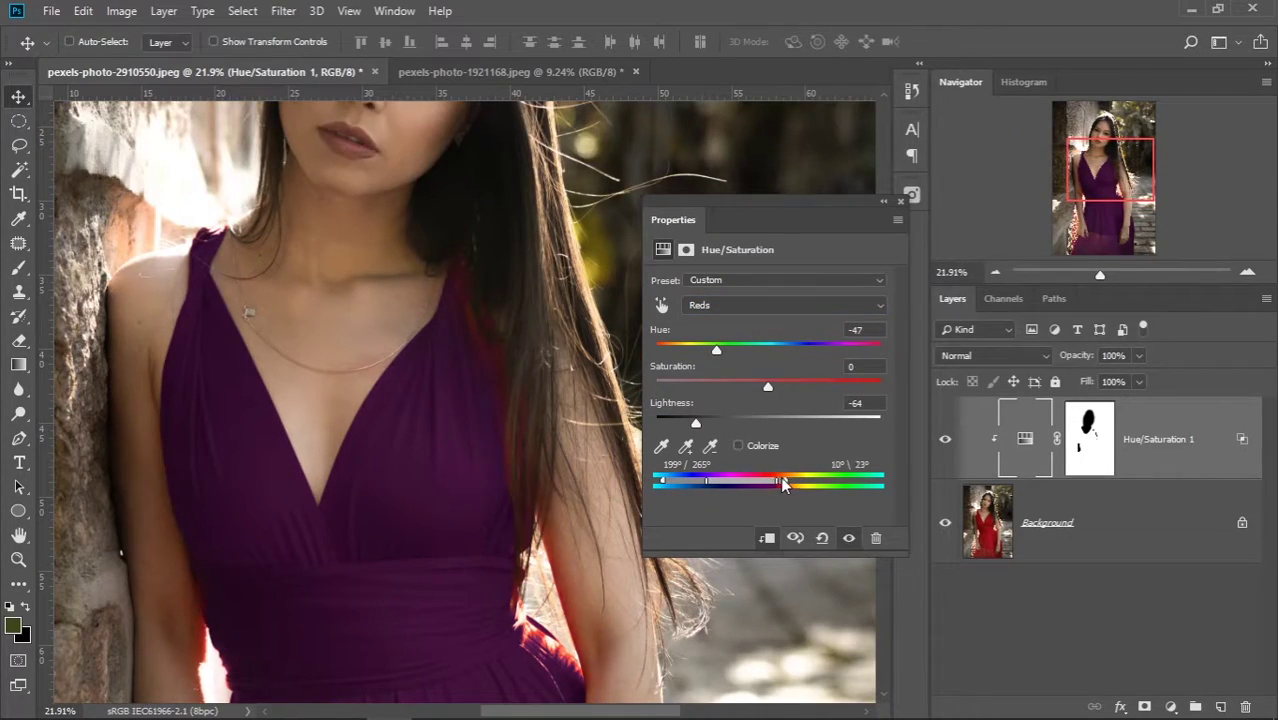
left_click_drag(782, 480, 794, 482)
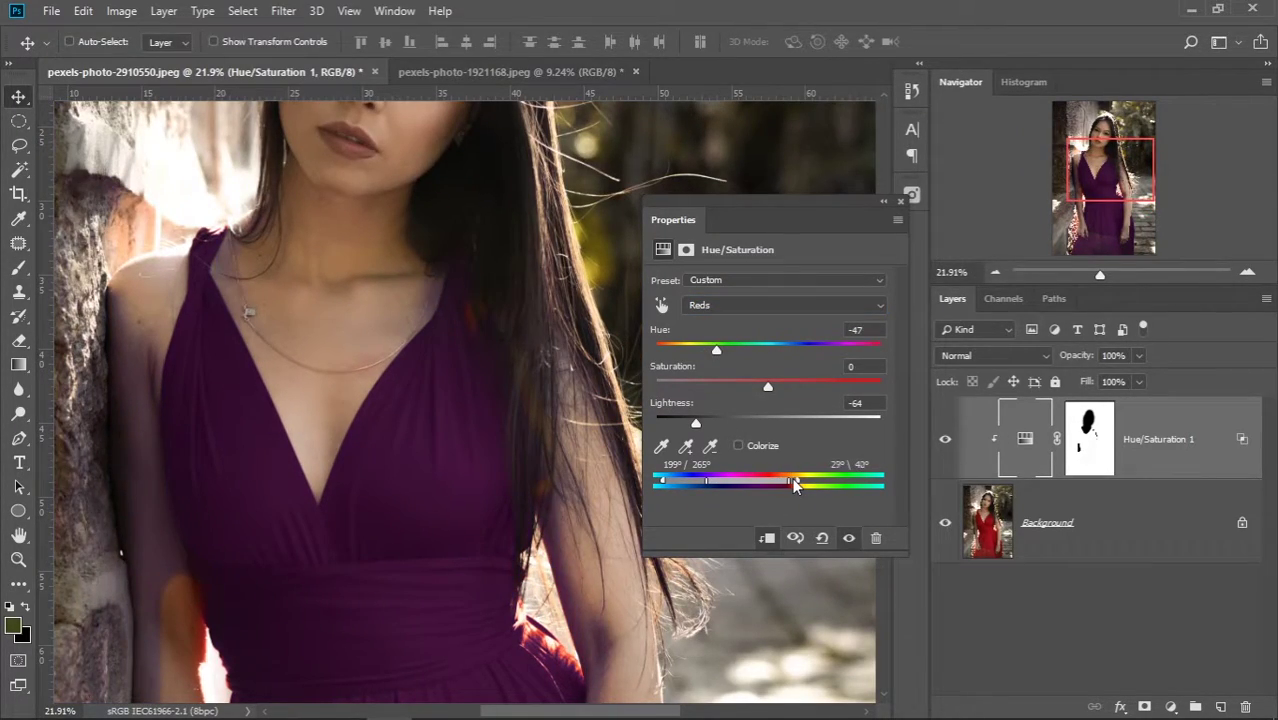
left_click(901, 203)
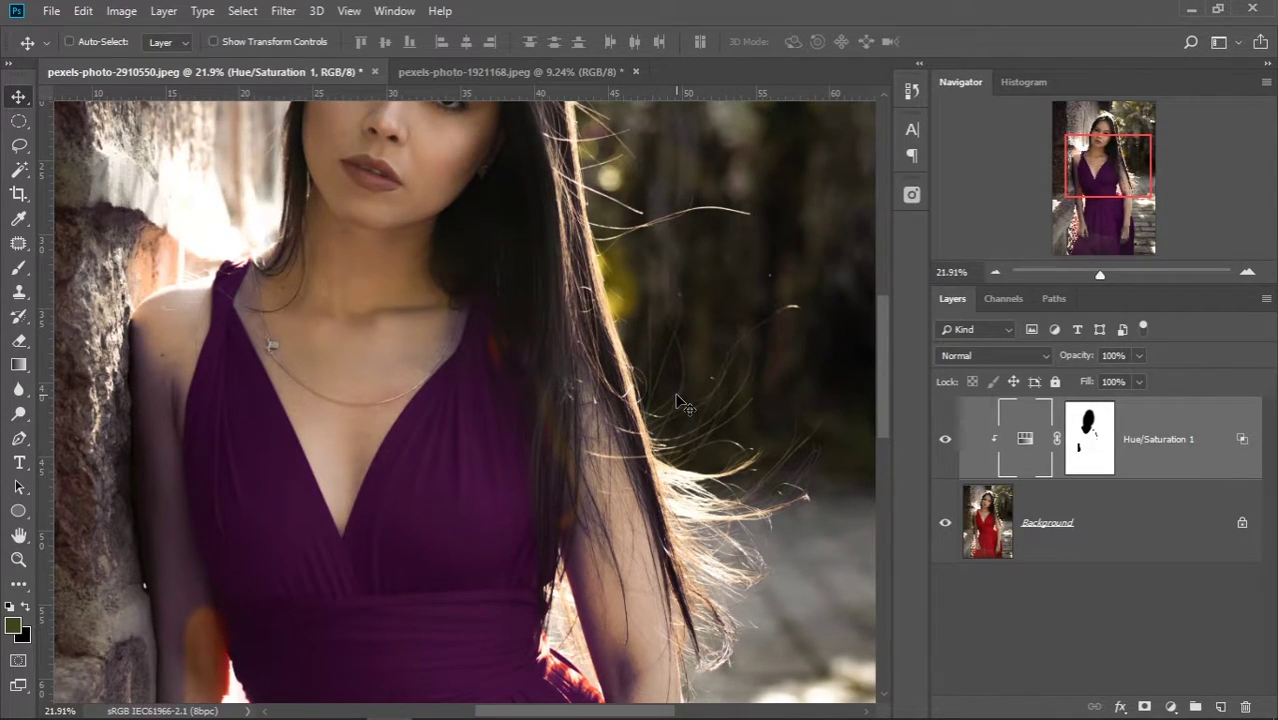
Target the Hue/Saturation 1 layer mask again
scroll(620, 405, "down", 2)
scroll(620, 405, "down", 2)
scroll(618, 407, "down", 1)
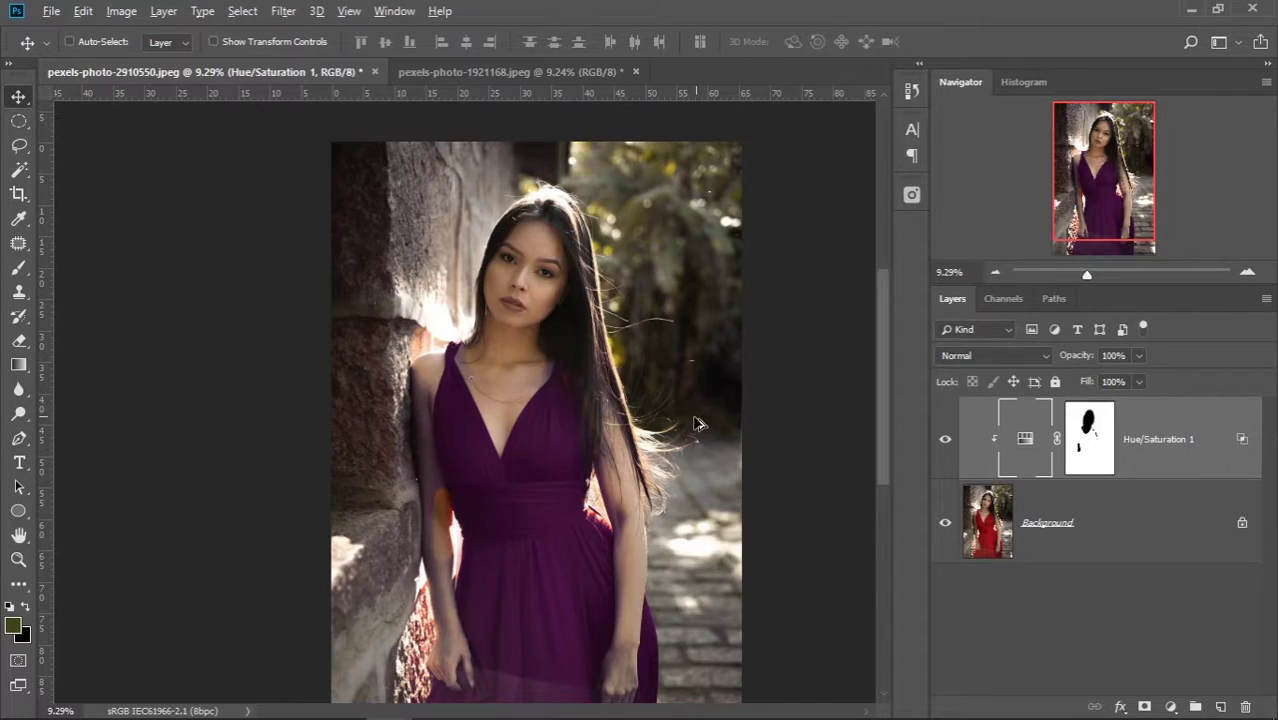
scroll(699, 422, "down", 1)
scroll(688, 425, "up", 1)
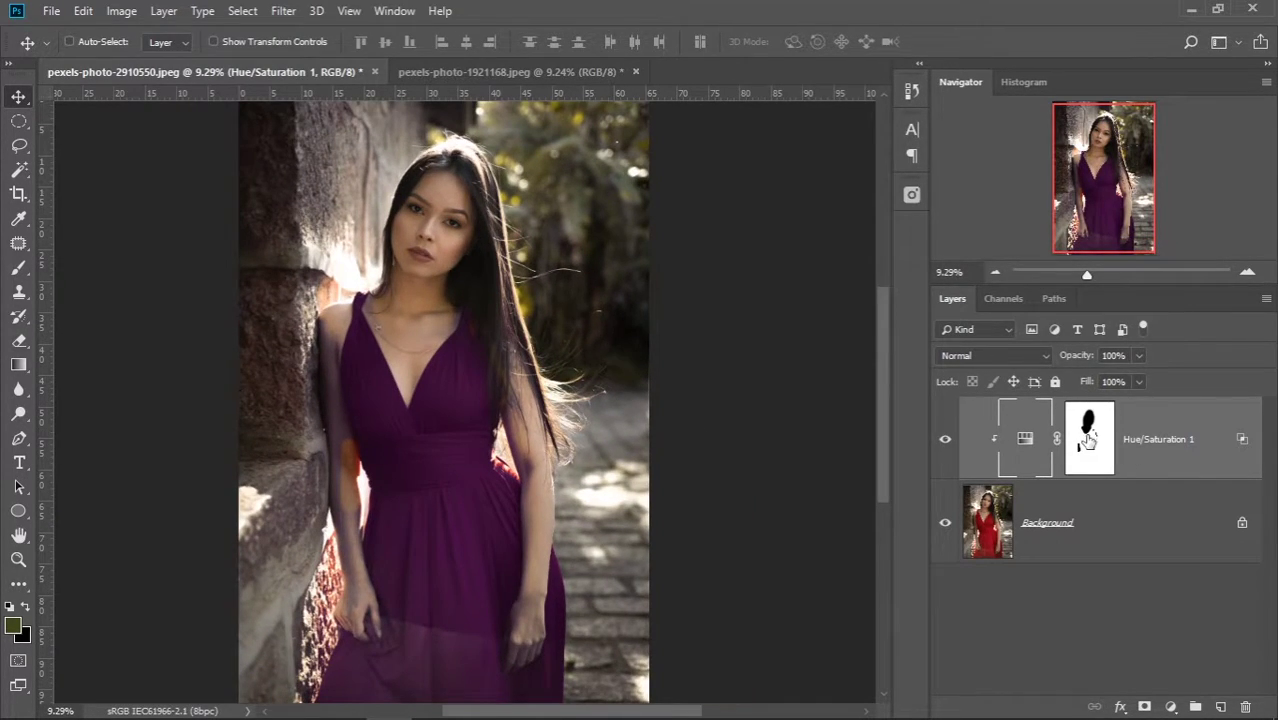
left_click(1088, 438)
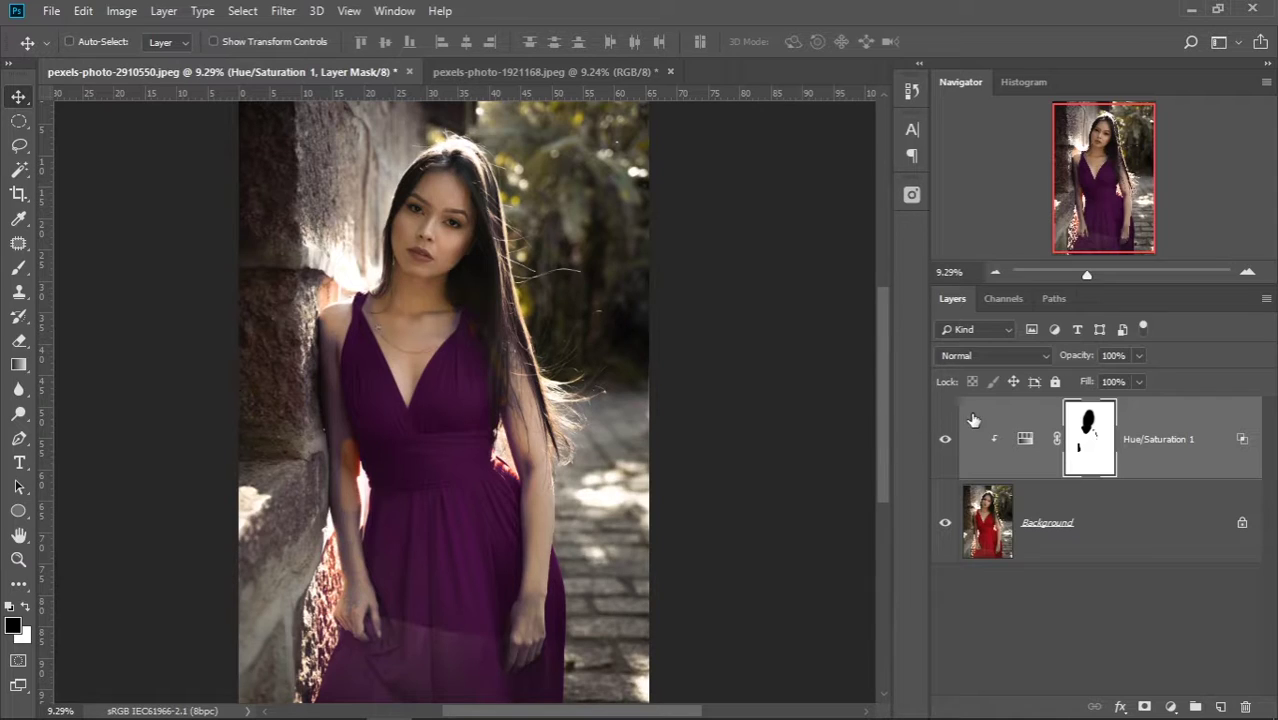
Nudge the Magentas hue to -40 and close the Hue/Saturation properties
double_click(1025, 438)
left_click(760, 305)
left_click(739, 337)
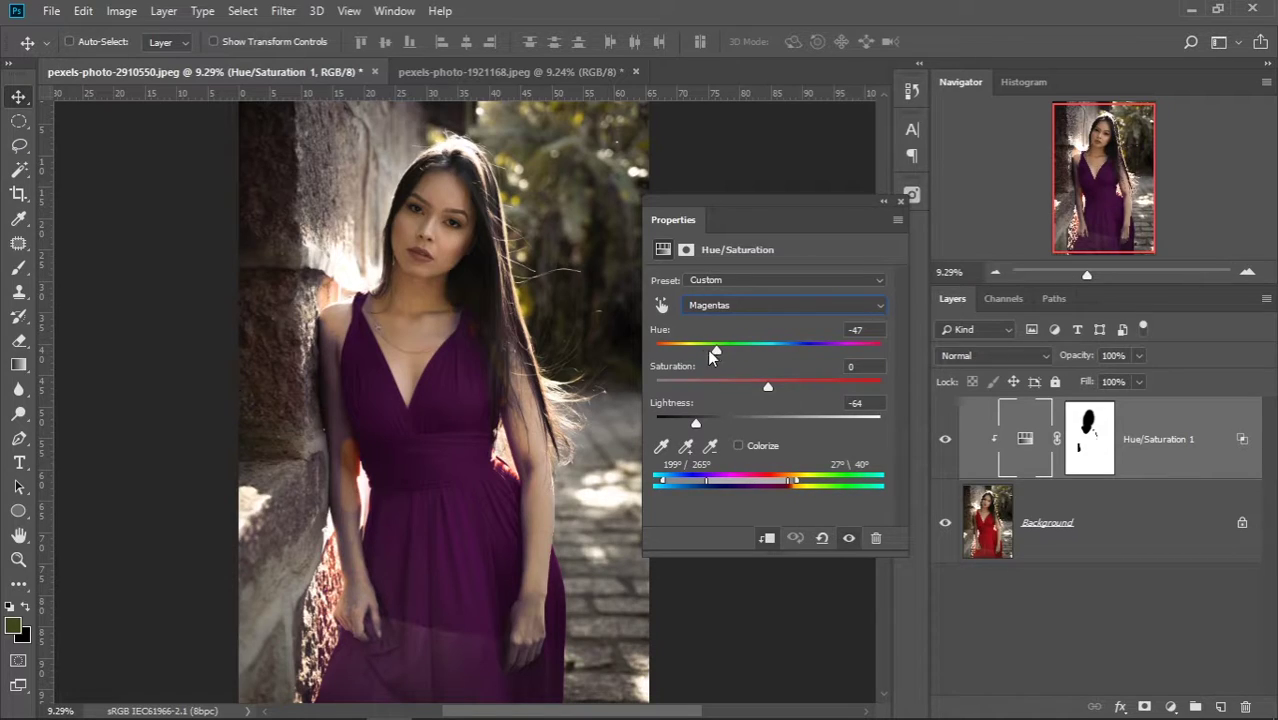
left_click_drag(722, 349, 718, 348)
left_click(899, 201)
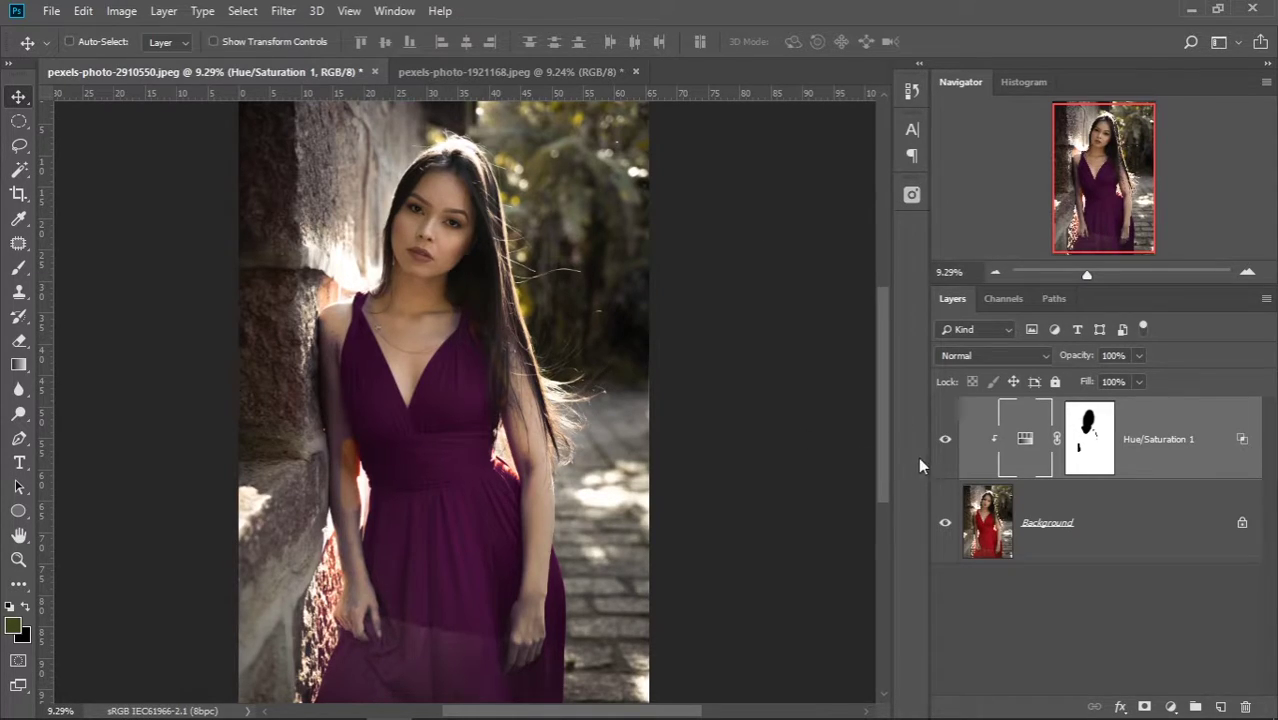
Target the Hue/Saturation mask with the Brush tool and black as the foreground colour
left_click(1093, 459)
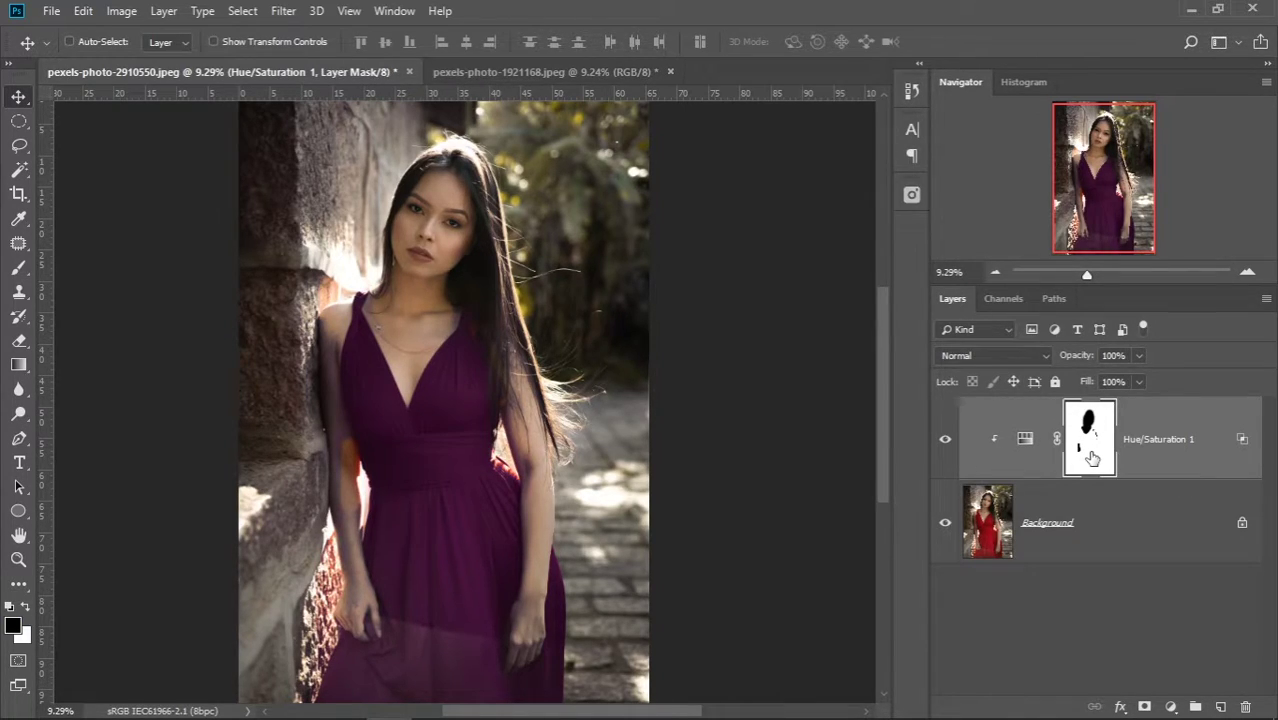
key("x")
key("b")
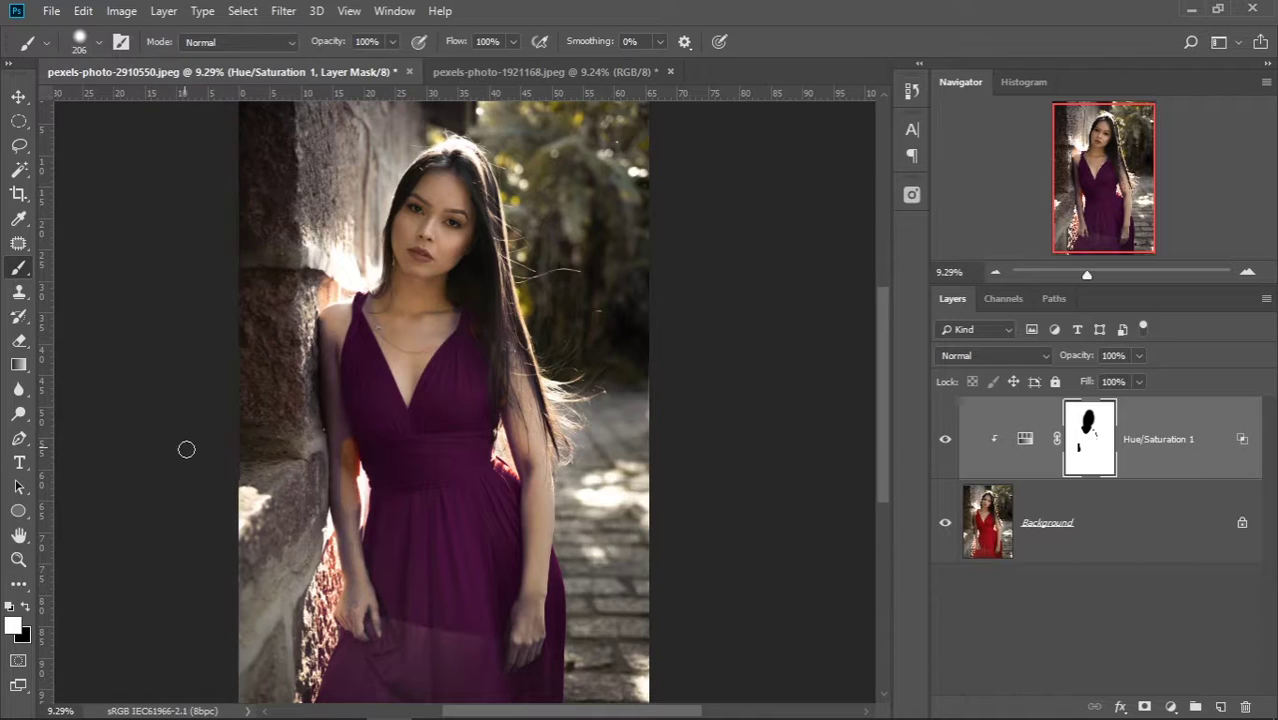
key("x")
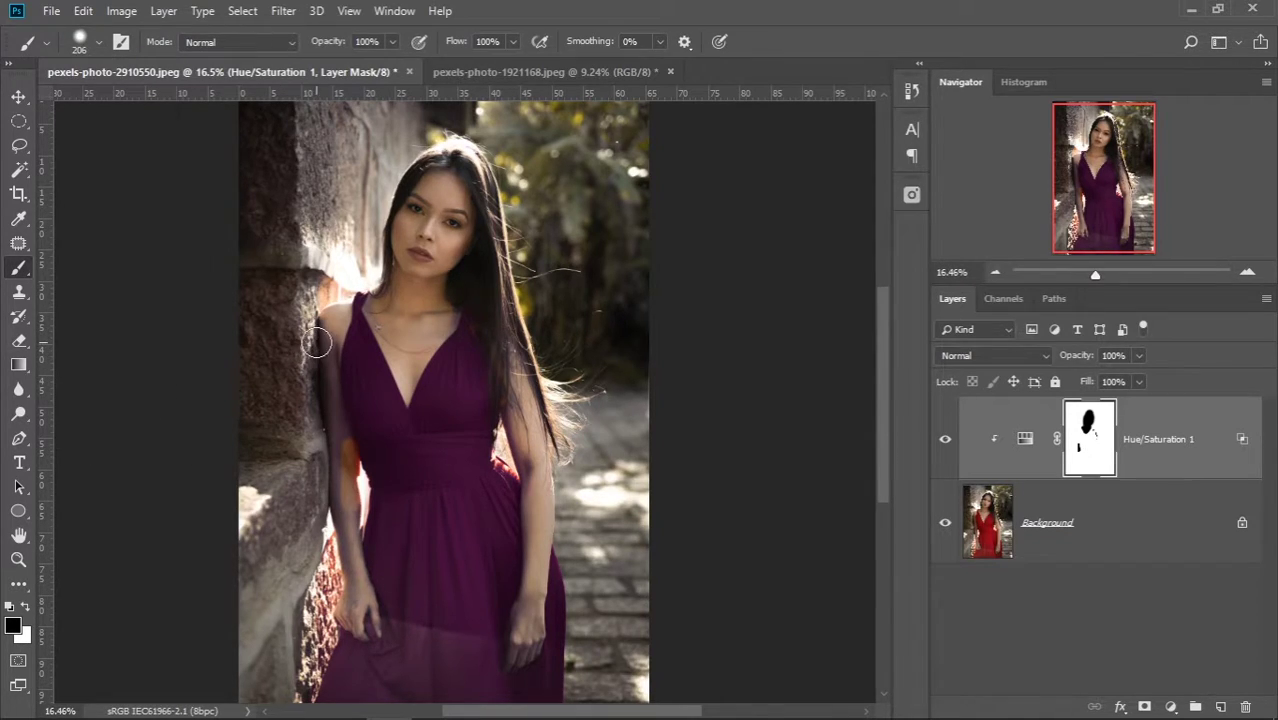
scroll(315, 342, "up", 2)
Mask the purple tint off the upper arm with a larger black brush
mouse_move(329, 396)
left_mouse_down()
mouse_move(345, 330)
mouse_move(396, 349)
left_mouse_up()
key("x")
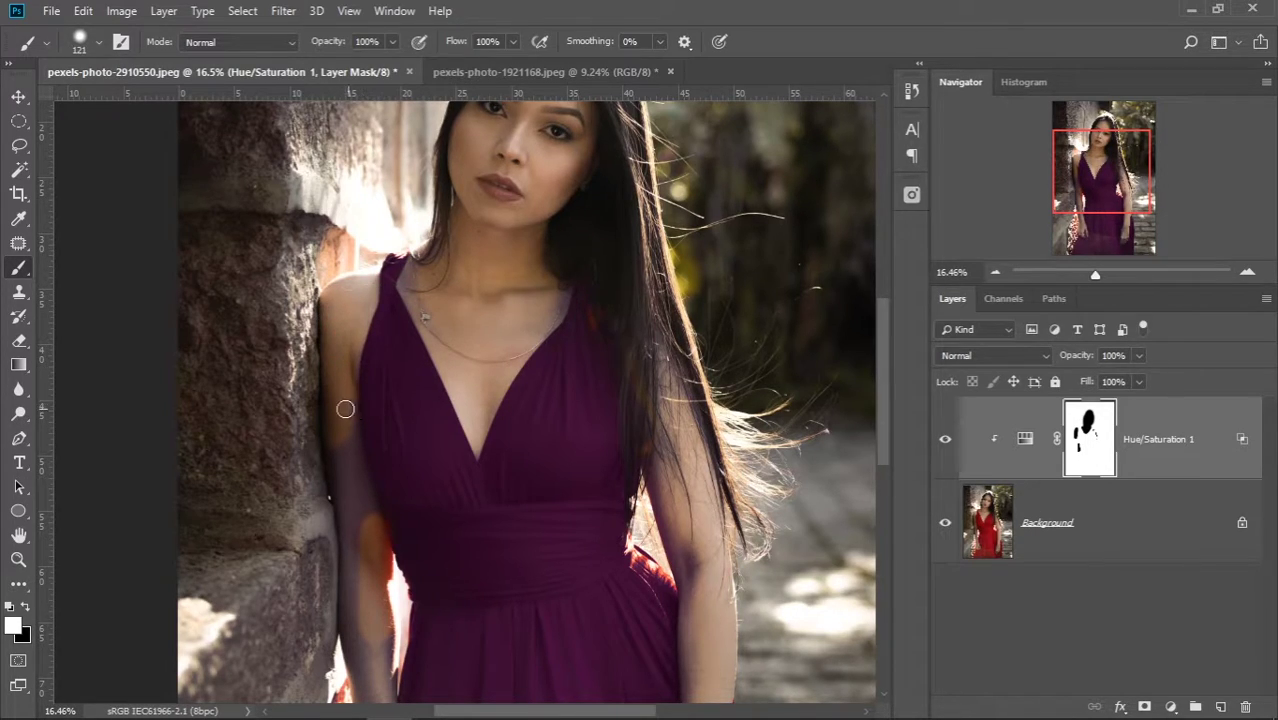
scroll(341, 368, "up", 2)
key("x")
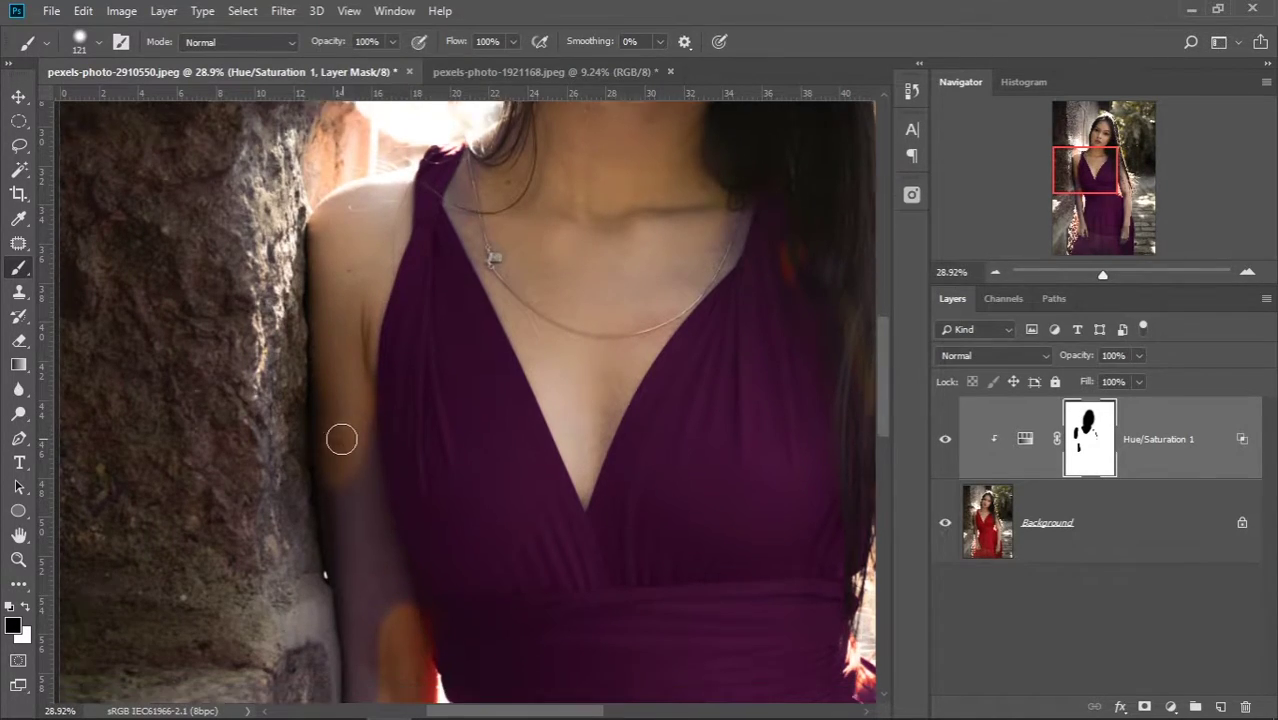
scroll(339, 436, "down", 5)
left_click_drag(362, 294, 385, 400)
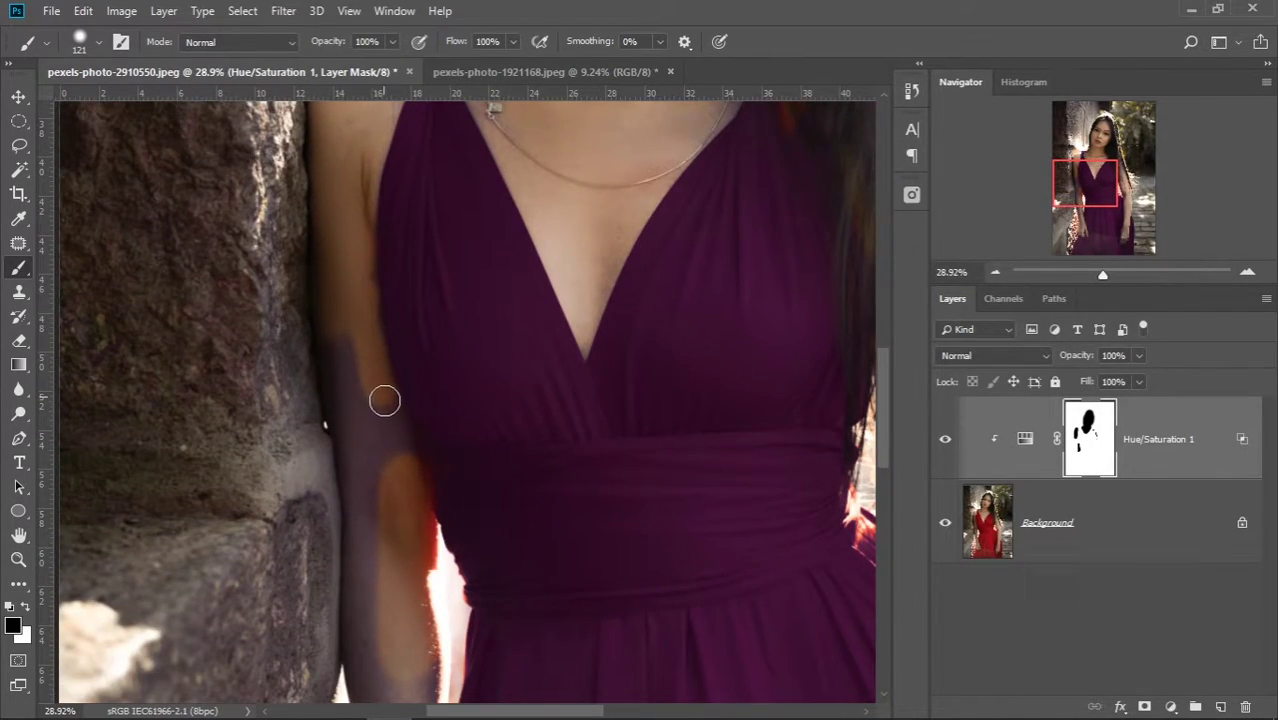
scroll(378, 390, "up", 2)
scroll(345, 280, "down", 3)
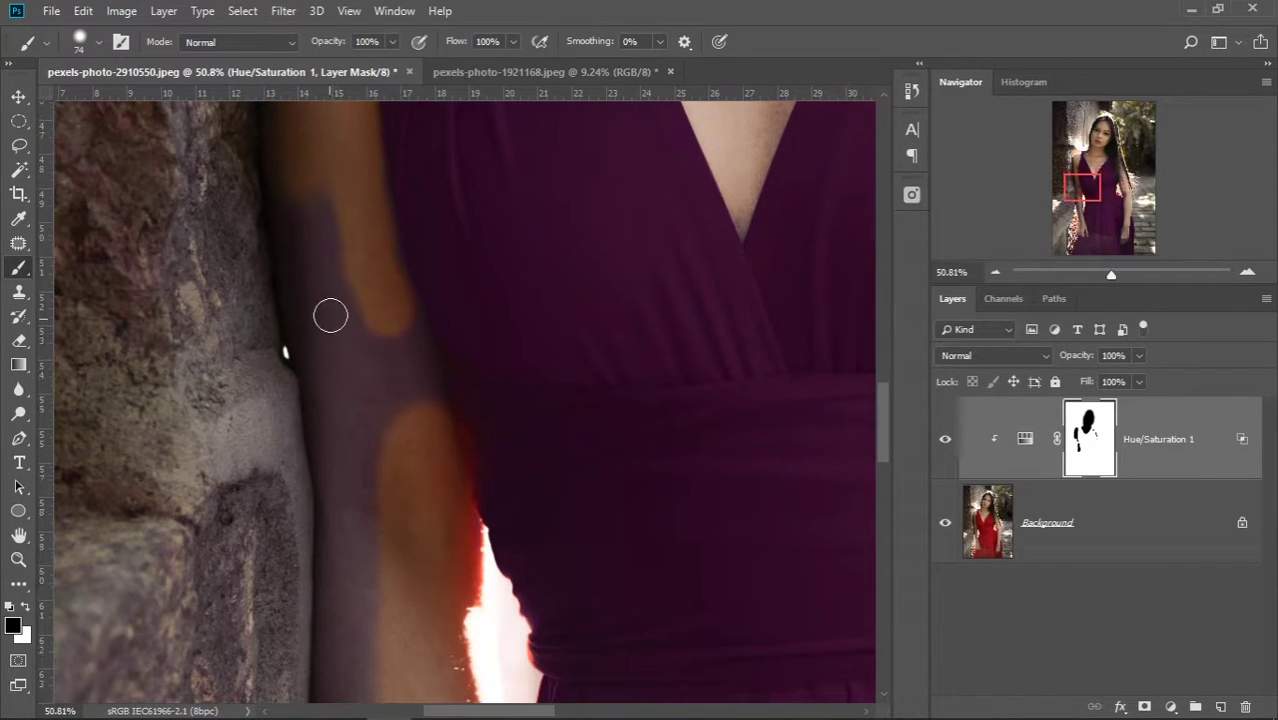
key("bracketright")
key("bracketright")
mouse_move(331, 311)
left_mouse_down()
mouse_move(308, 311)
mouse_move(337, 448)
left_mouse_up()
Paint the lower arm and hand back to natural skin tone
scroll(345, 440, "down", 2)
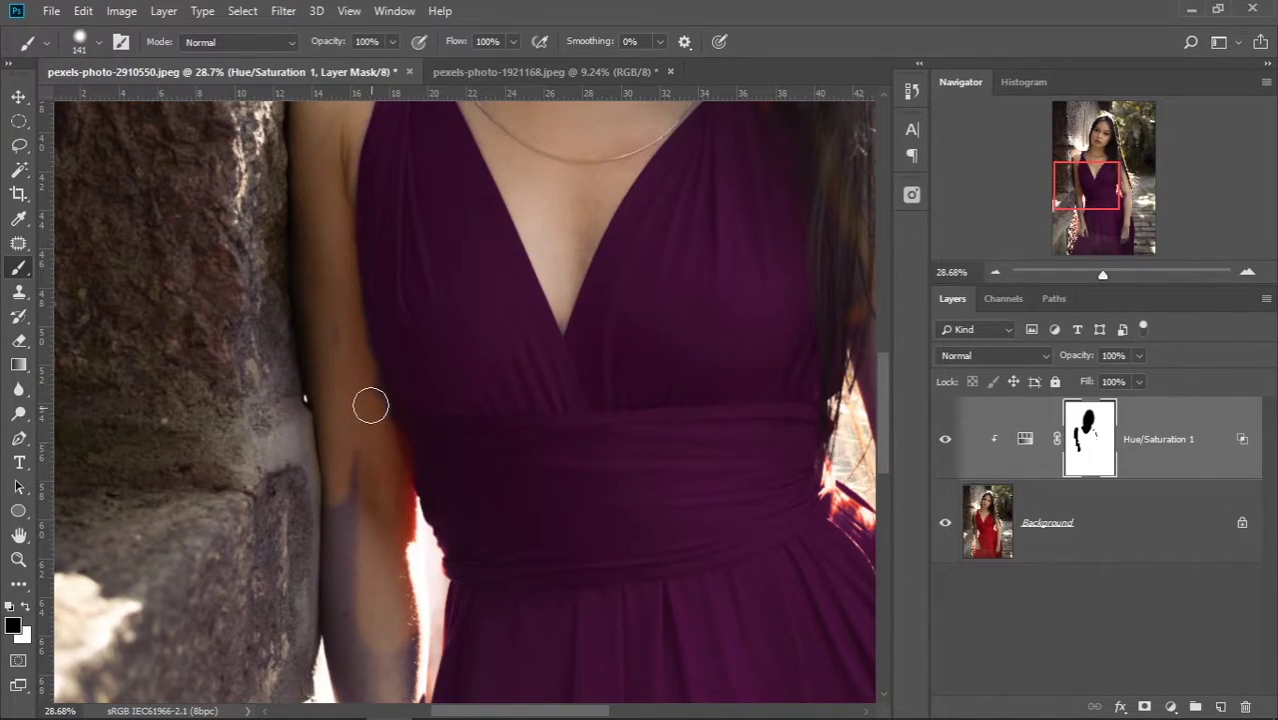
scroll(330, 340, "down", 3)
left_click_drag(341, 394, 341, 594)
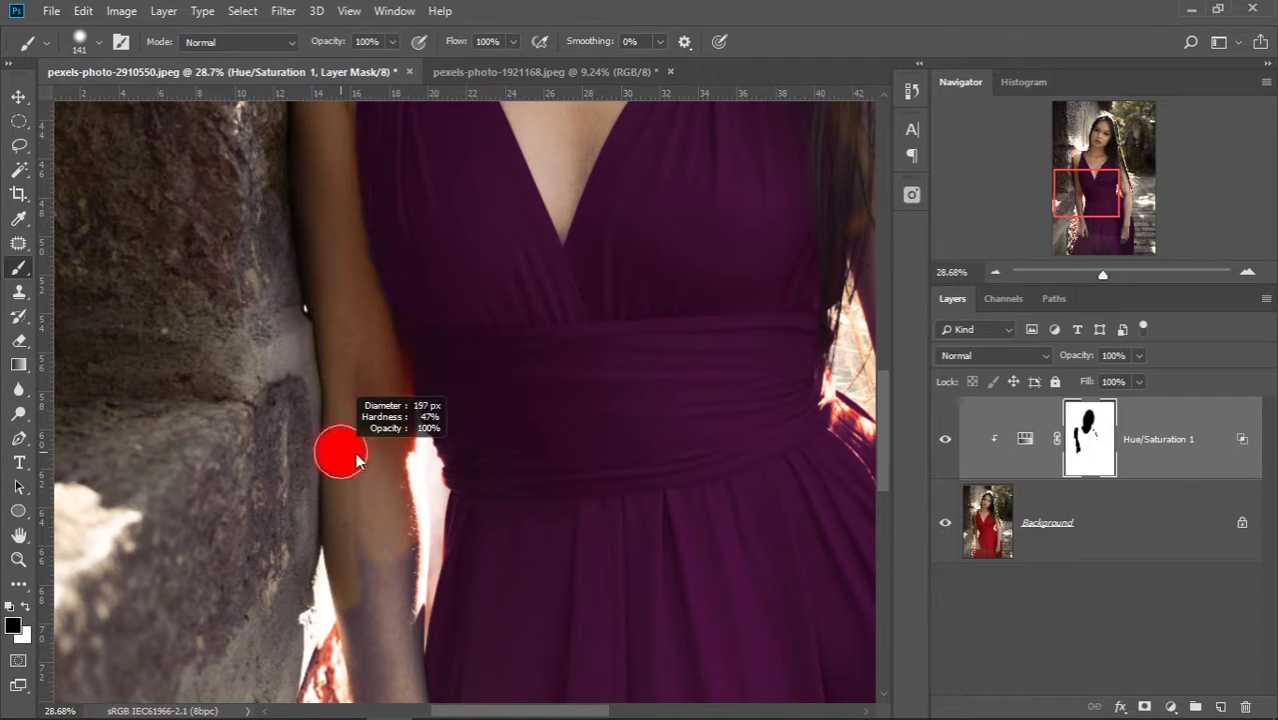
scroll(345, 585, "down", 4)
mouse_move(371, 500)
left_mouse_down()
mouse_move(386, 449)
mouse_move(365, 563)
mouse_move(390, 518)
left_mouse_up()
scroll(386, 449, "down", 4)
scroll(365, 563, "down", 2)
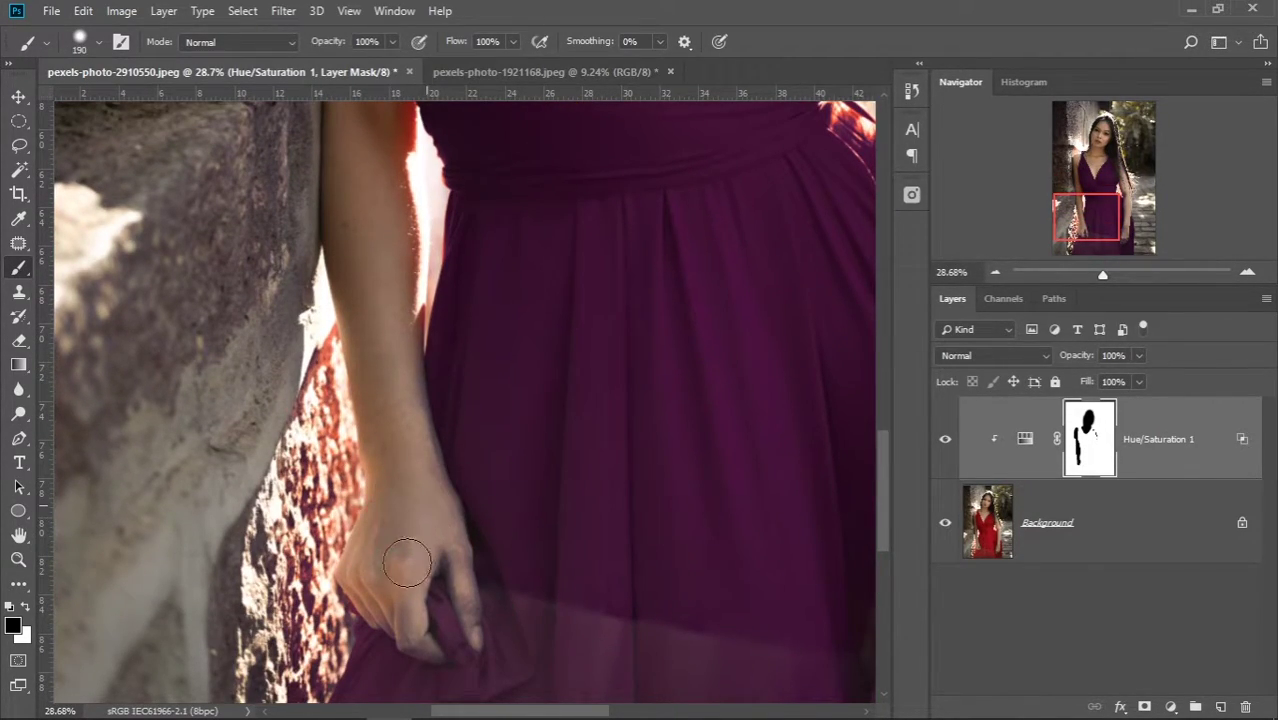
left_click_drag(378, 588, 371, 585)
scroll(399, 556, "up", 2)
scroll(385, 499, "down", 1)
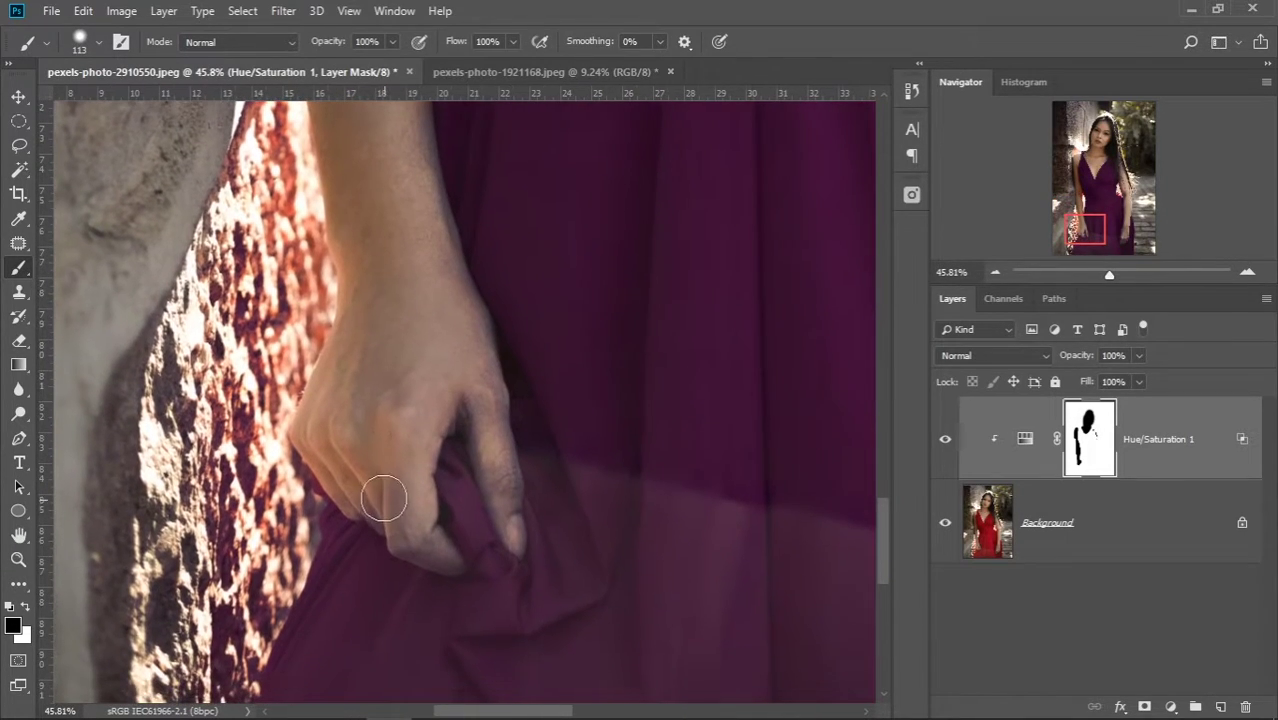
Shrink the brush to about 83 px and remove purple along the hand's edge
key("x")
left_click_drag(359, 537, 404, 456)
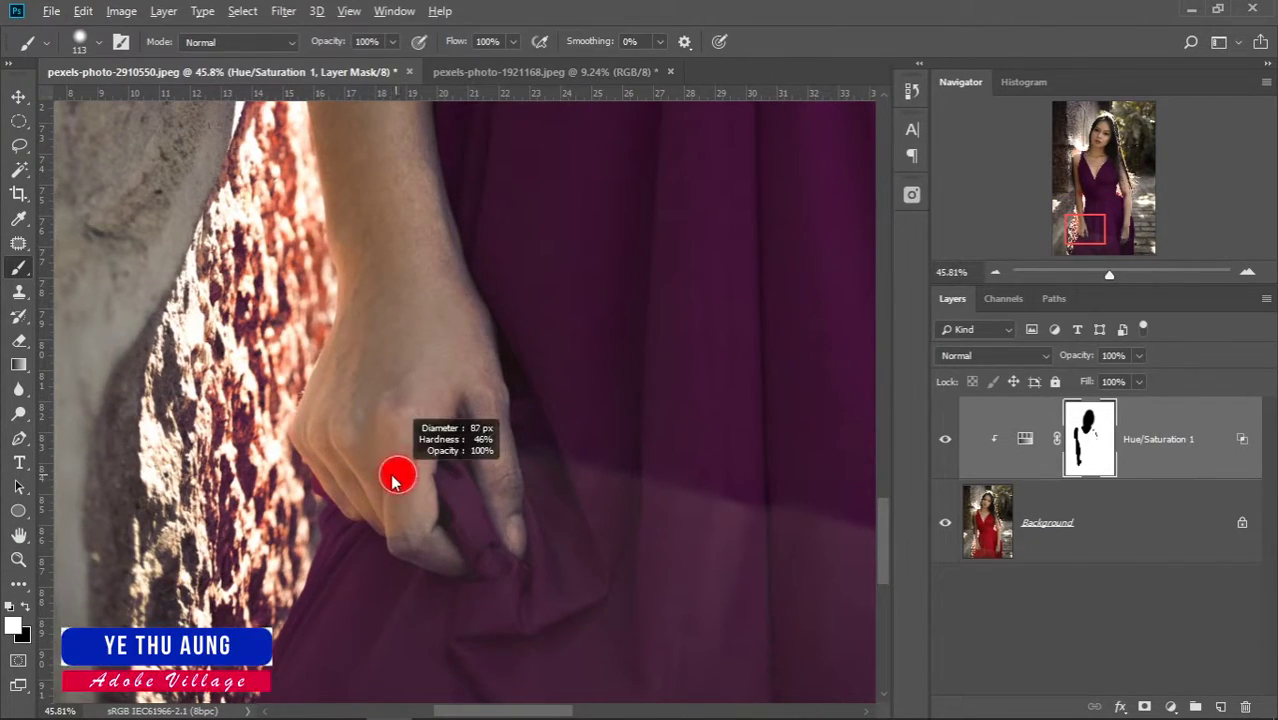
key("x")
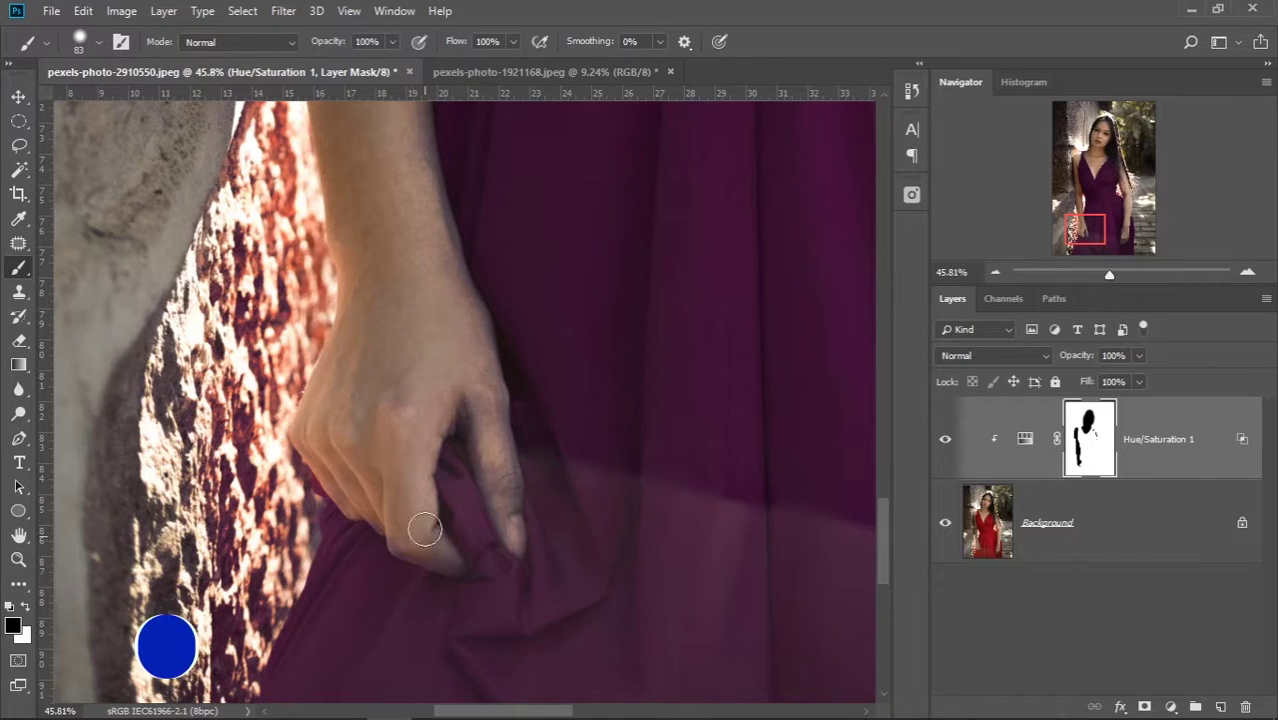
left_click_drag(455, 273, 508, 520)
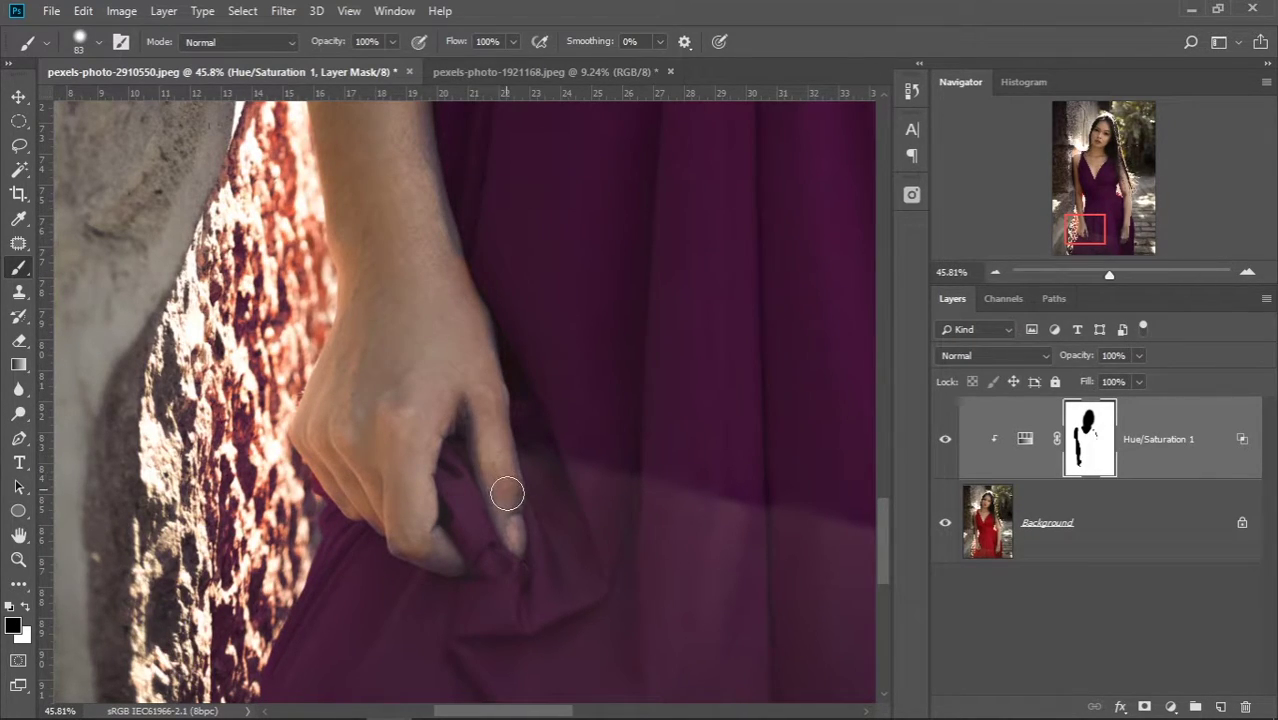
scroll(428, 210, "up", 2)
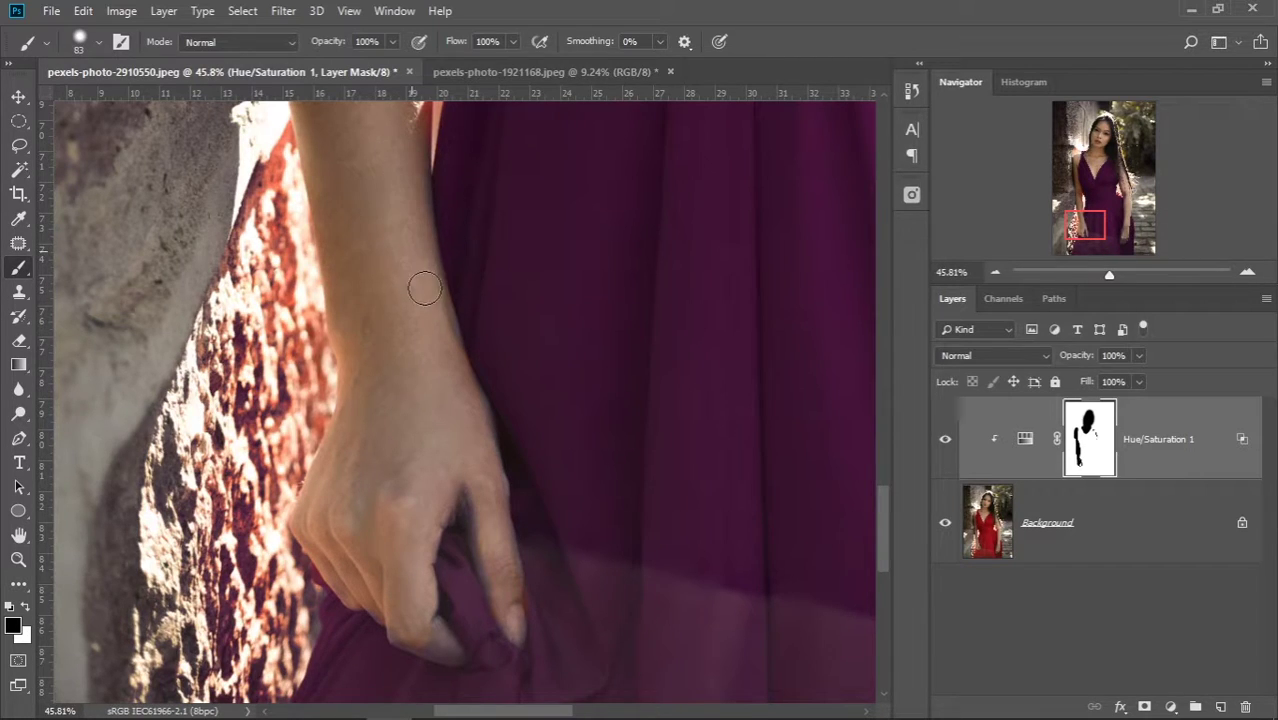
scroll(365, 275, "down", 3)
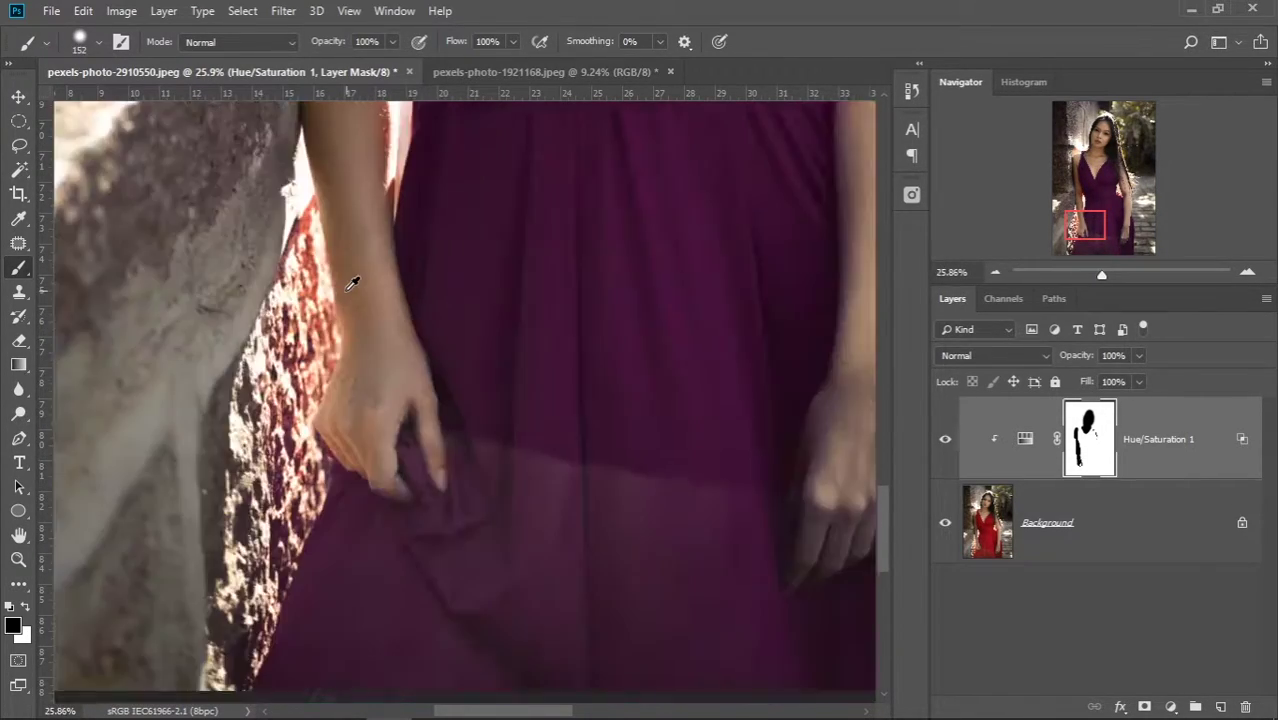
scroll(354, 283, "down", 3)
Restore purple on the strap and clear the tint from the neck and neckline
left_click_drag(354, 251, 303, 638)
scroll(365, 205, "up", 2)
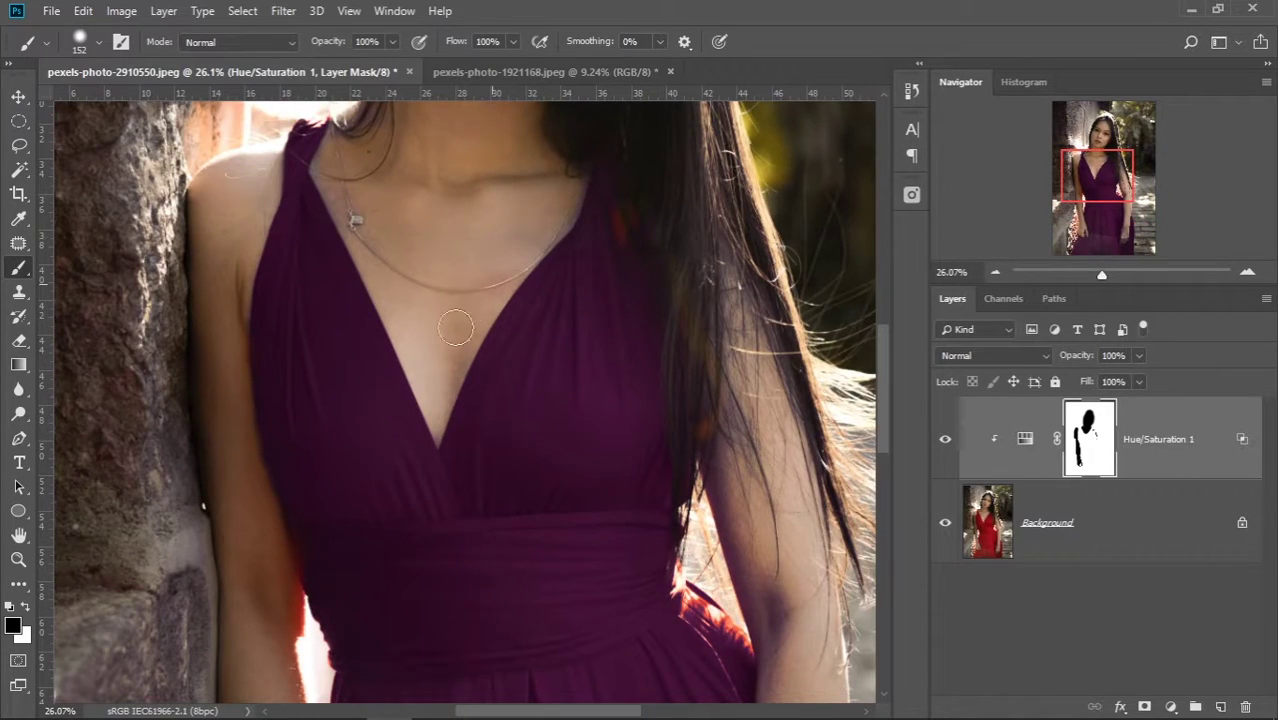
scroll(350, 217, "up", 1)
key("x")
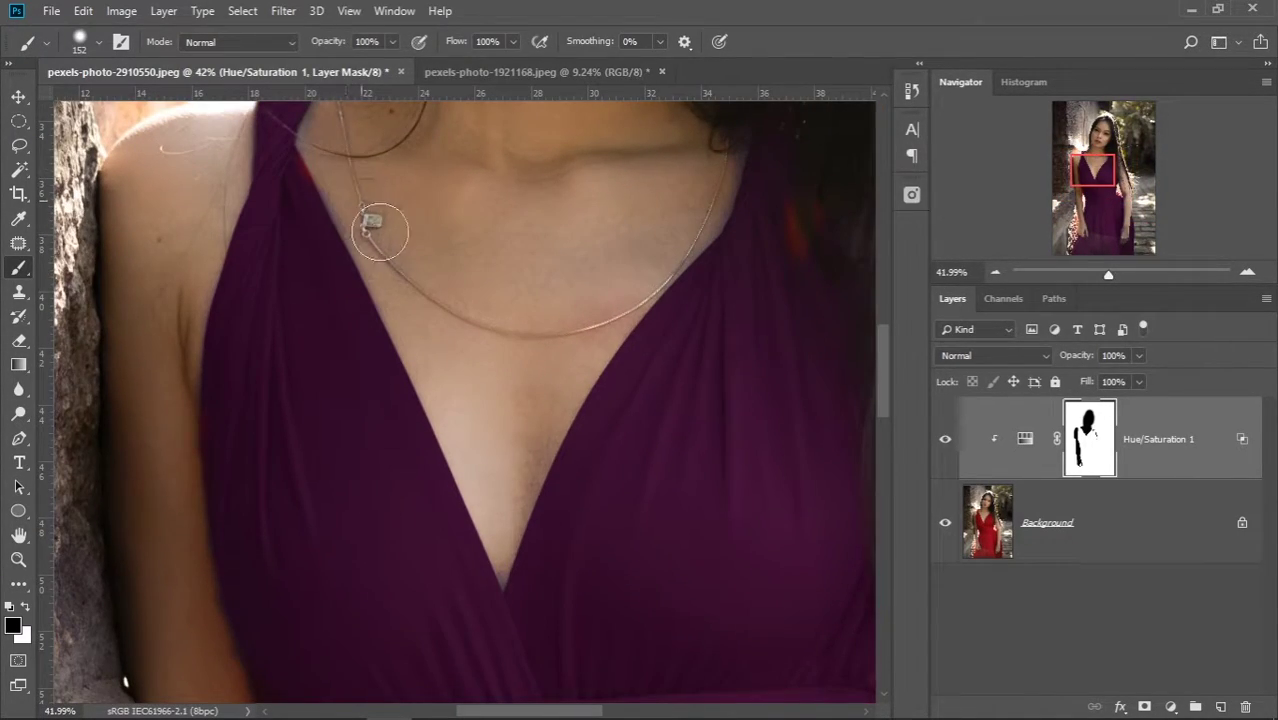
scroll(353, 220, "up", 1)
left_click_drag(295, 147, 291, 163)
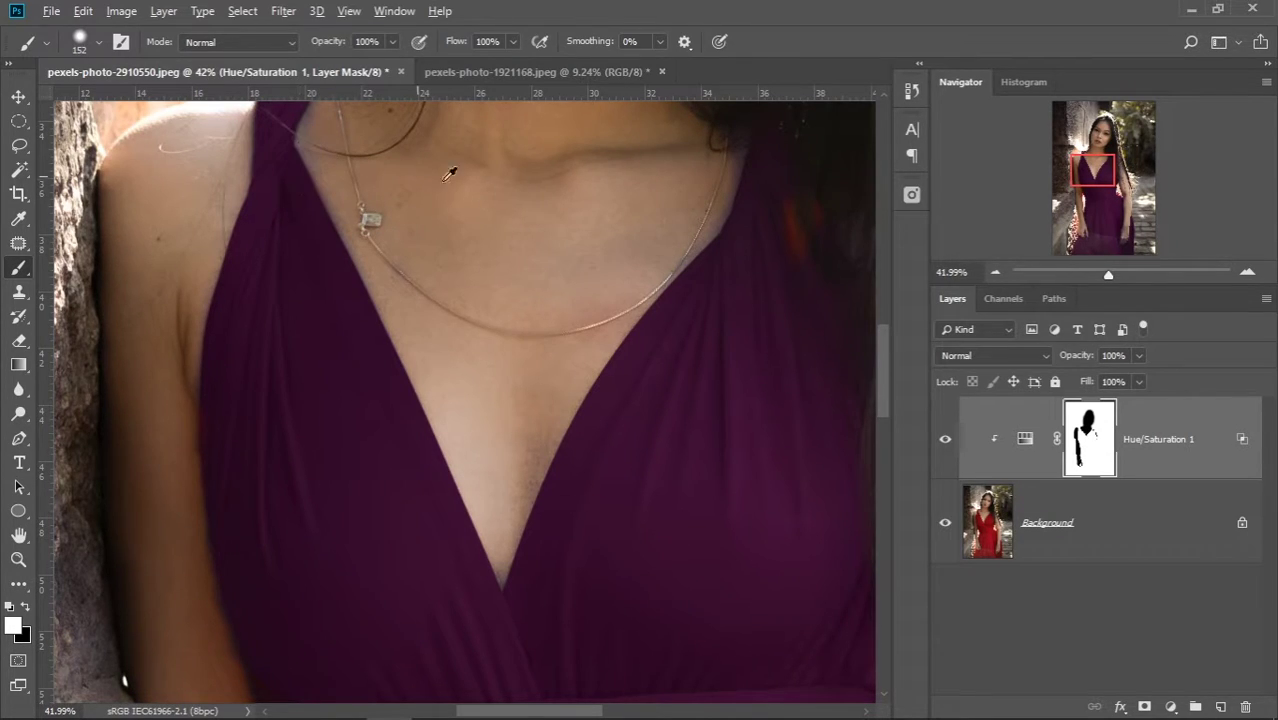
key("x")
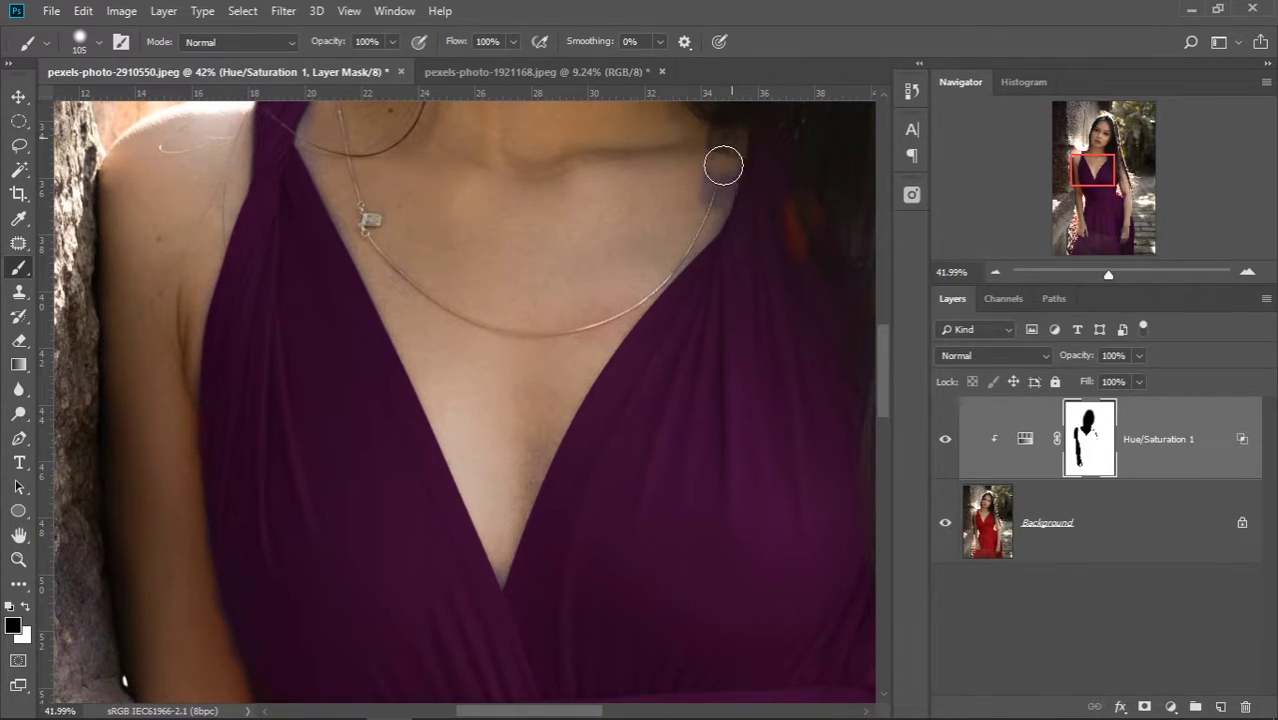
left_click_drag(722, 163, 699, 222)
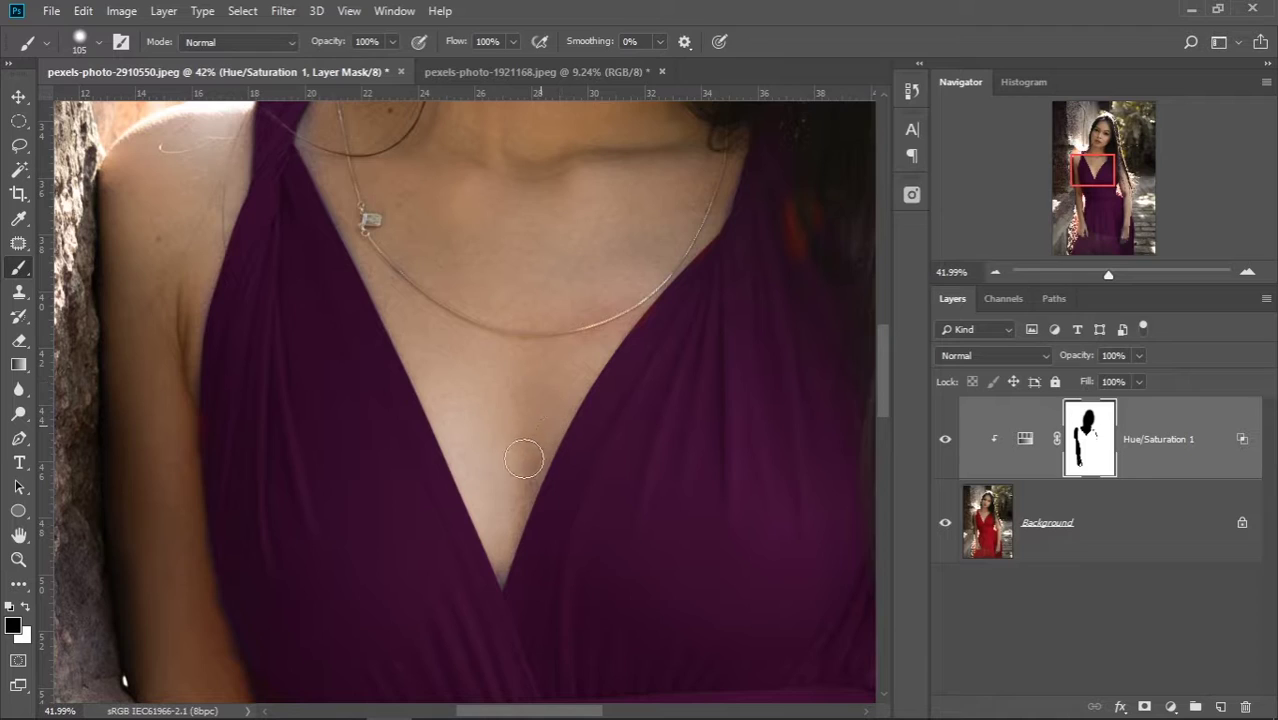
left_click_drag(395, 352, 361, 222)
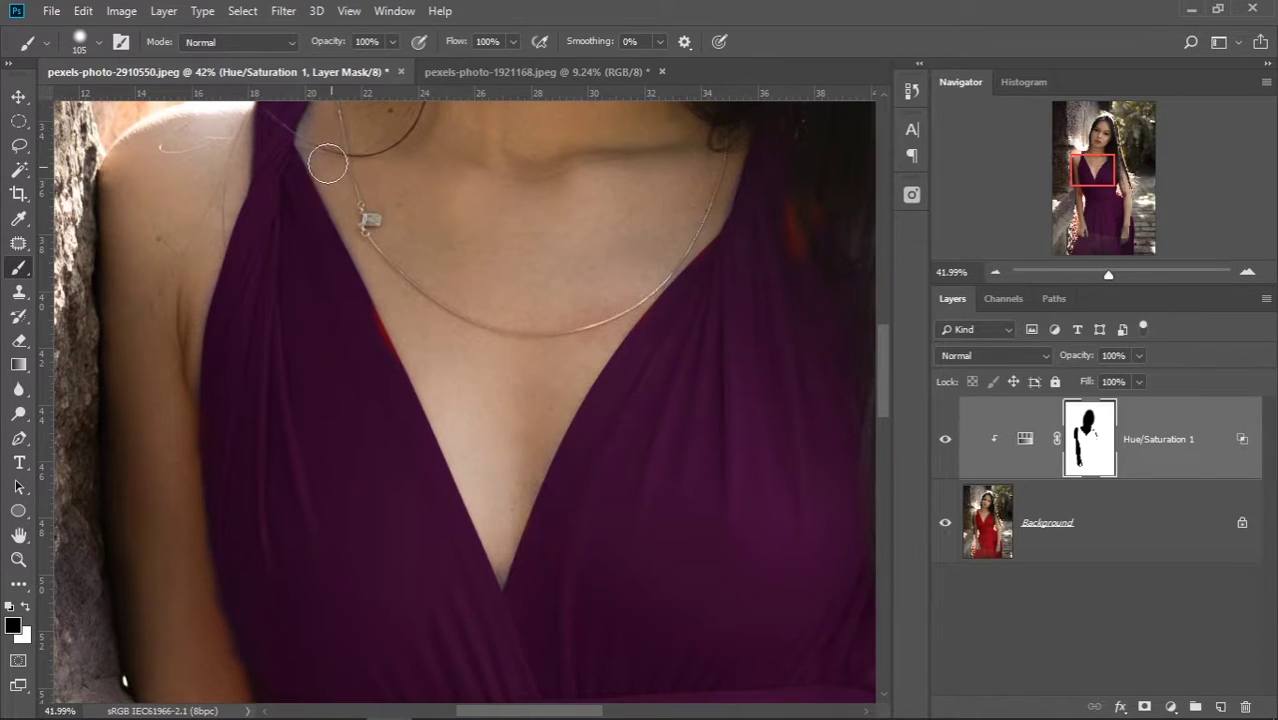
left_click_drag(404, 170, 400, 255)
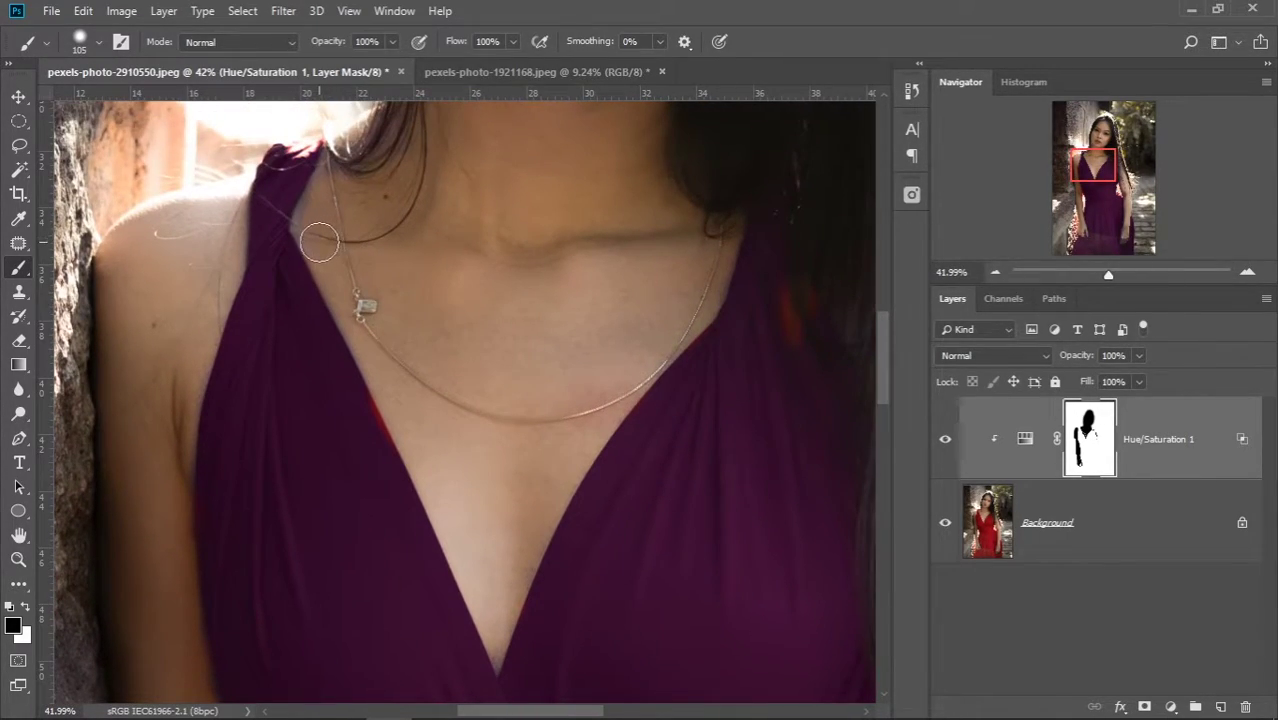
Resize the brush and clear the purple tint along the hand's left edge
scroll(340, 190, "down", 5)
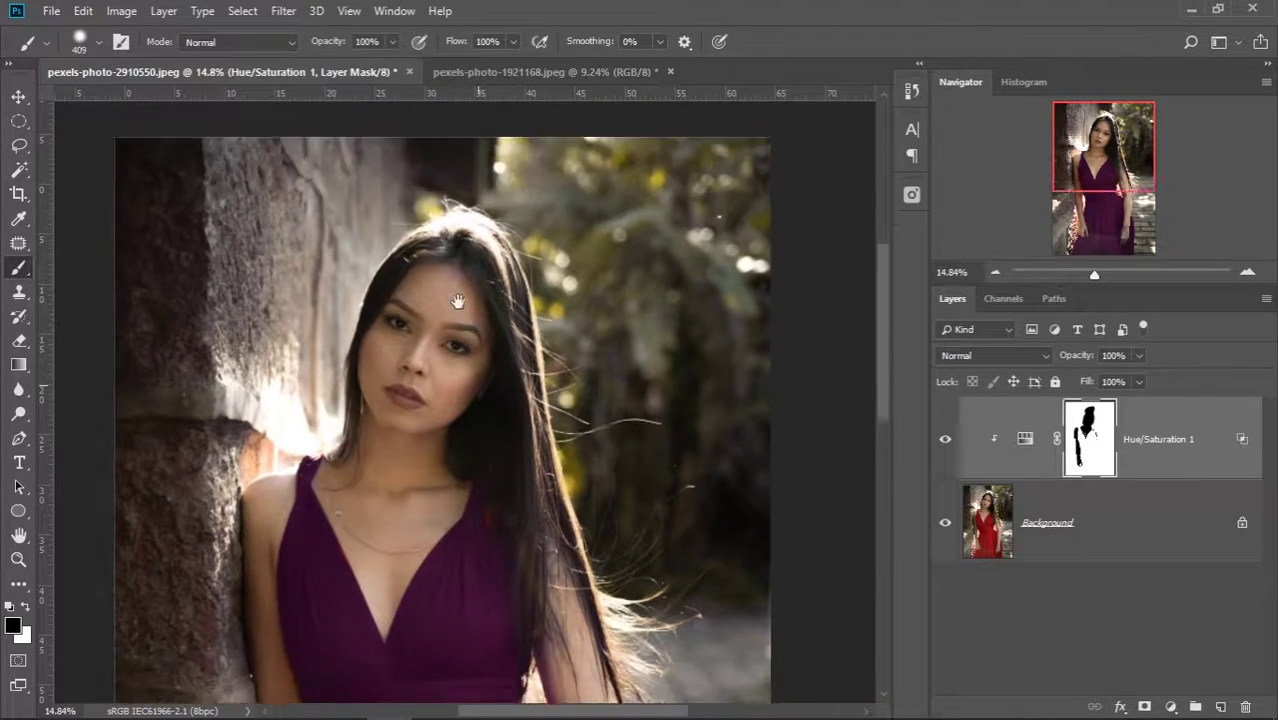
scroll(529, 360, "down", 2)
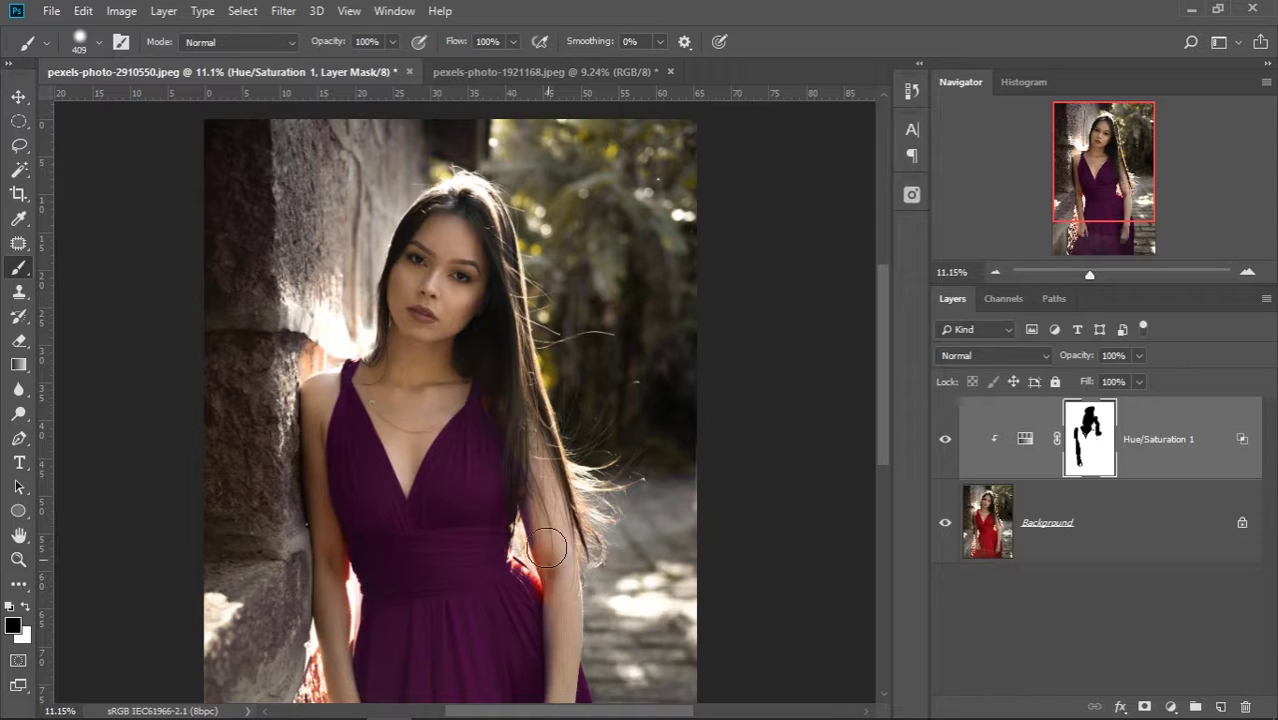
scroll(565, 520, "up", 3)
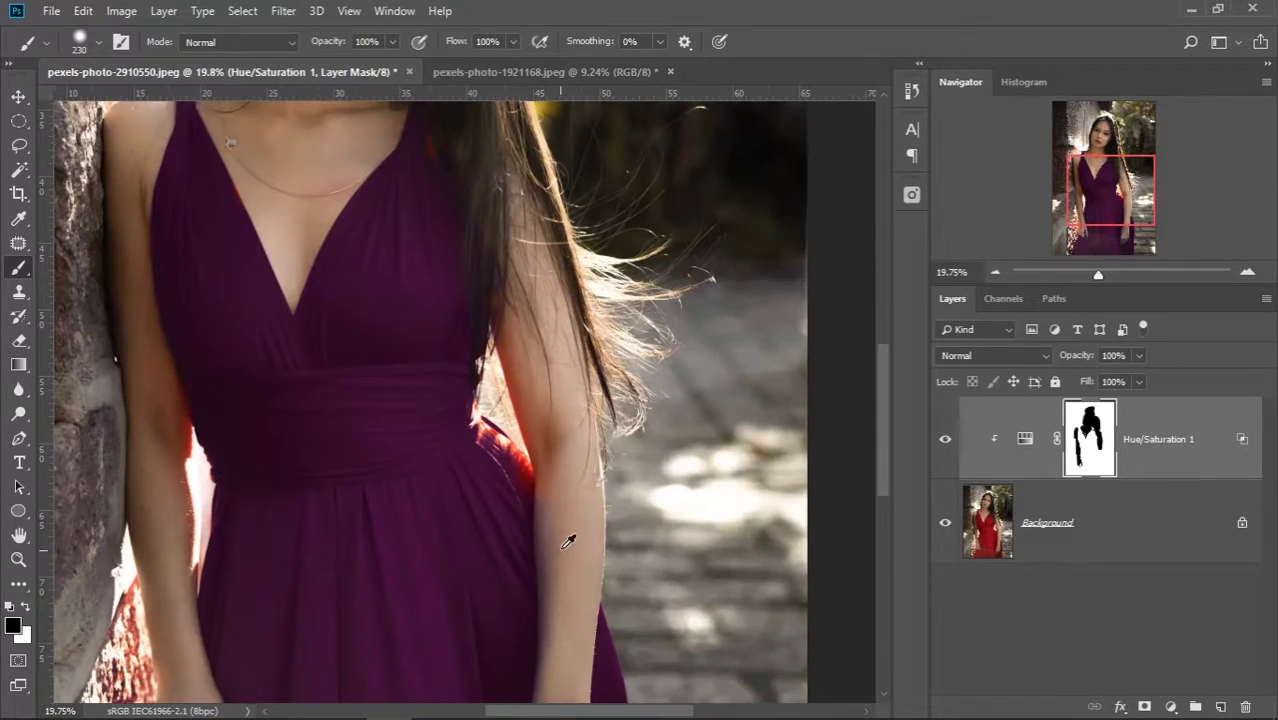
key("bracketleft")
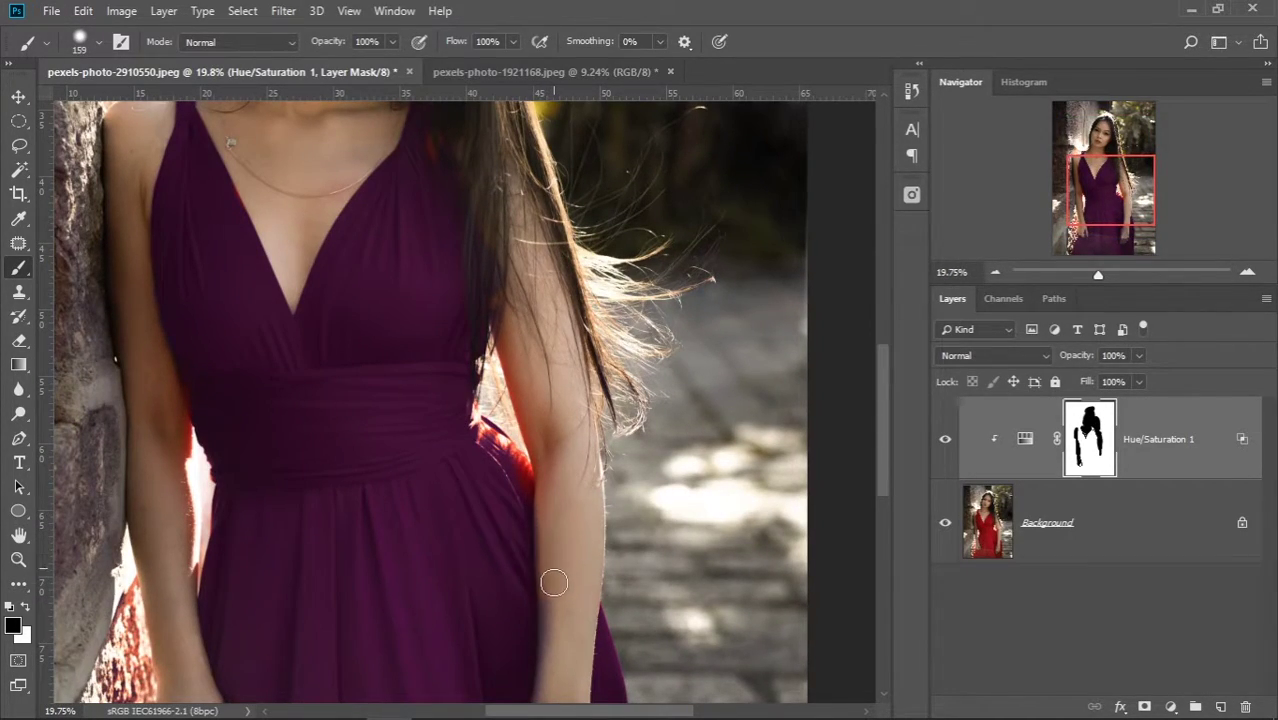
scroll(579, 517, "up", 1)
scroll(573, 500, "up", 1)
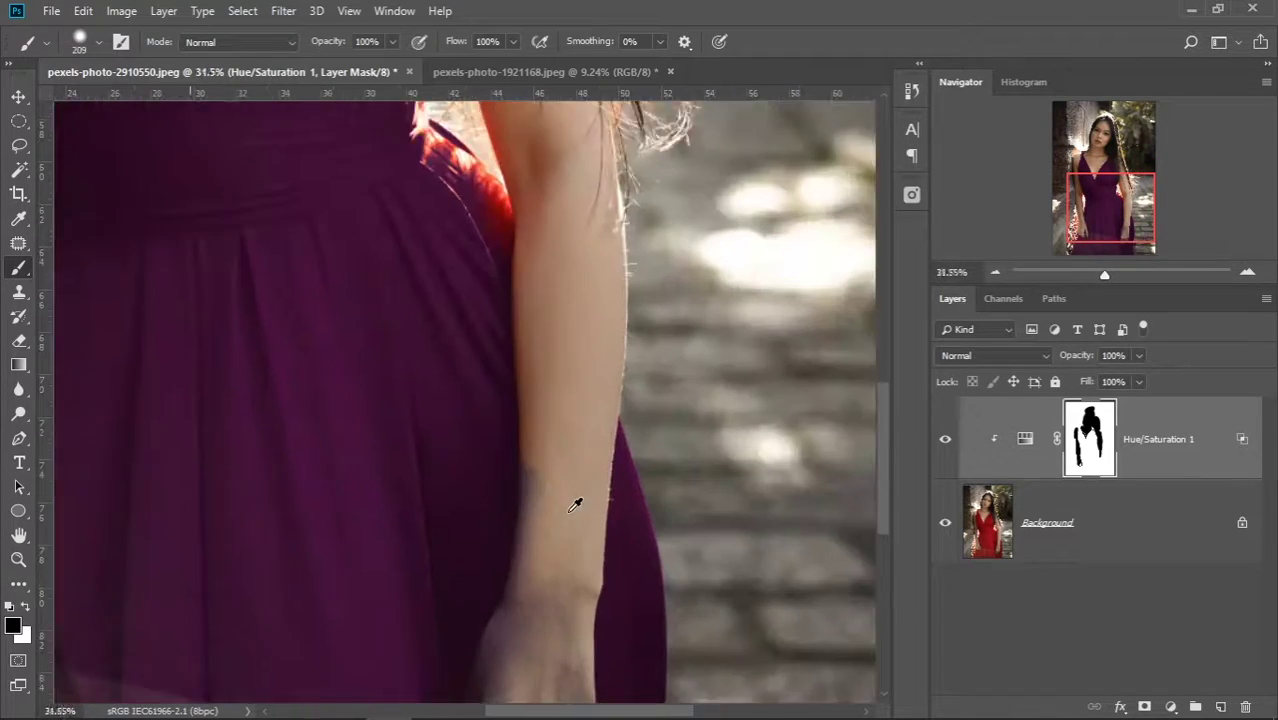
key("bracketright")
scroll(551, 551, "up", 1)
scroll(536, 574, "down", 1)
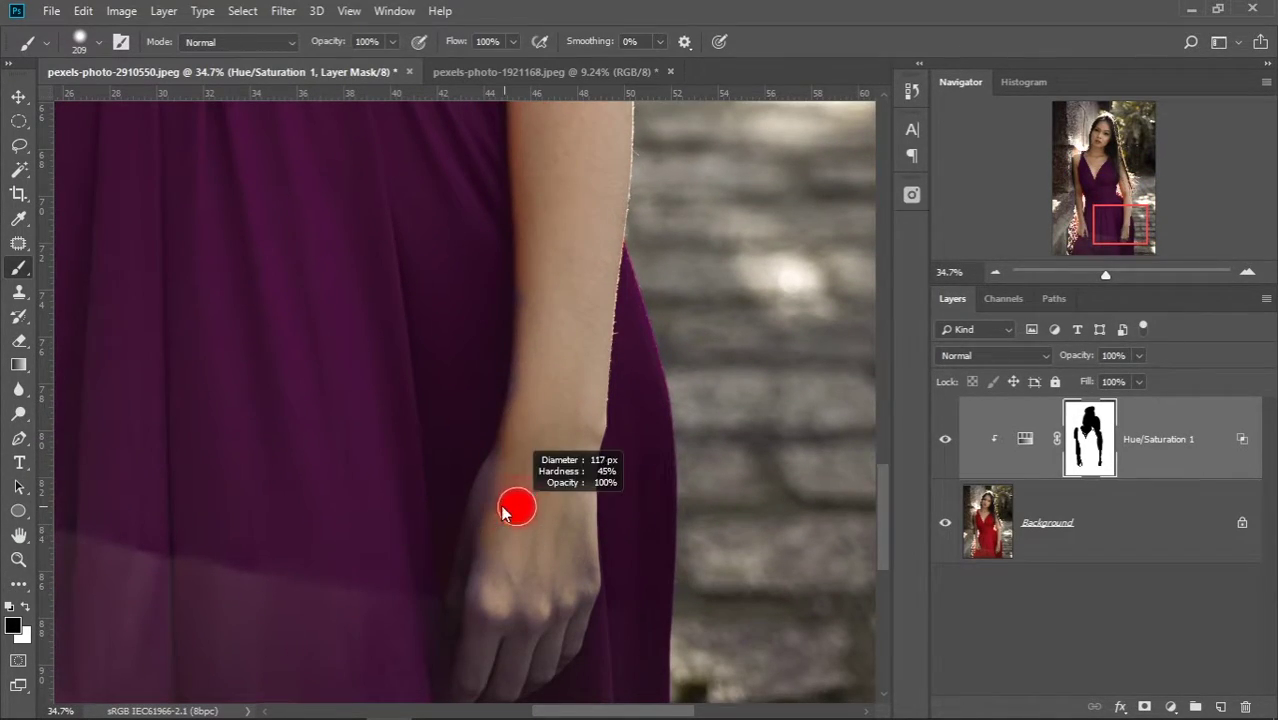
left_click_drag(515, 508, 462, 517)
scroll(492, 472, "up", 1)
left_click_drag(499, 442, 471, 516)
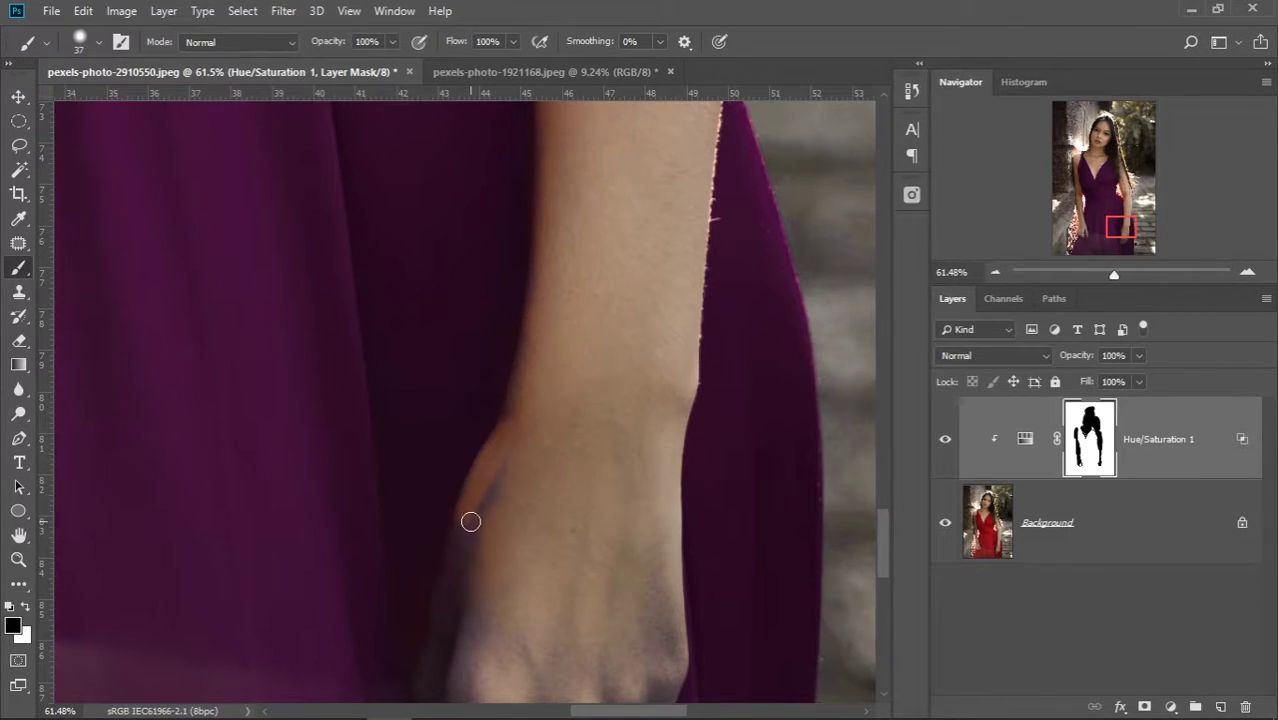
scroll(471, 516, "up", 1)
mouse_move(459, 445)
left_mouse_down()
mouse_move(448, 451)
mouse_move(481, 477)
mouse_move(425, 554)
left_mouse_up()
Enlarge the brush and remove the purple from the lower fingers and knuckles
scroll(473, 484, "down", 1)
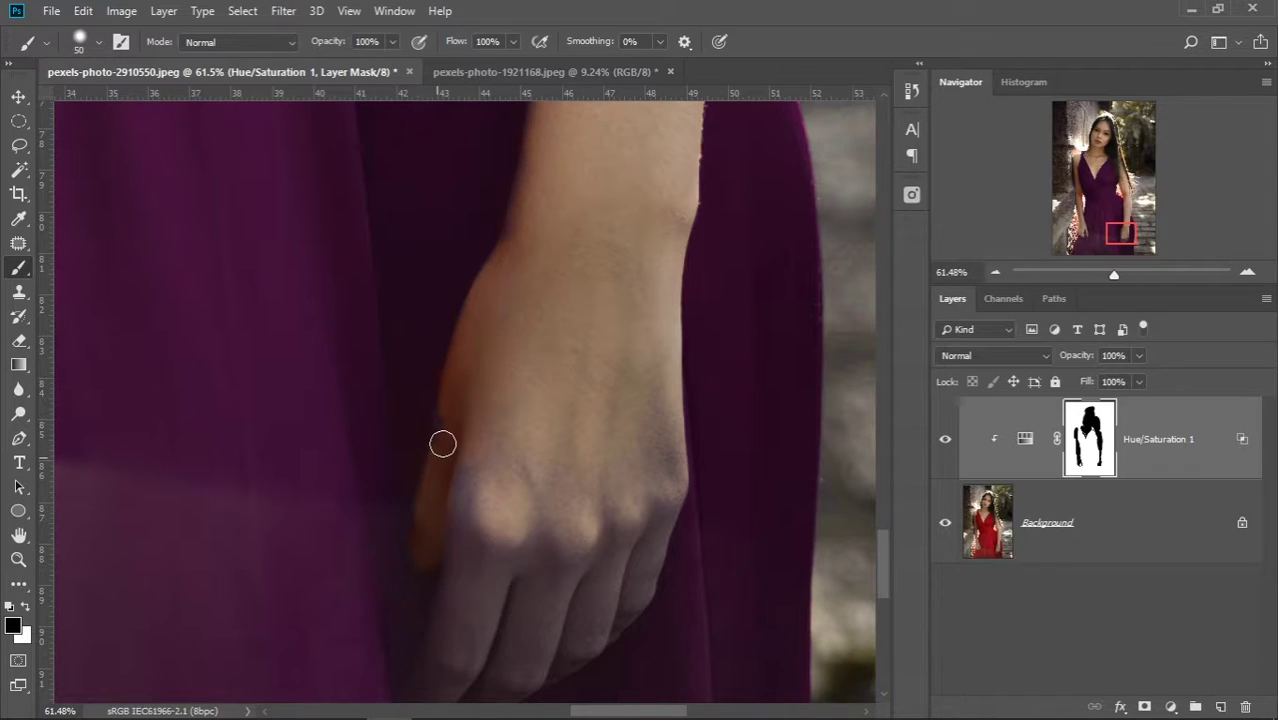
right_click(590, 345)
key("Return")
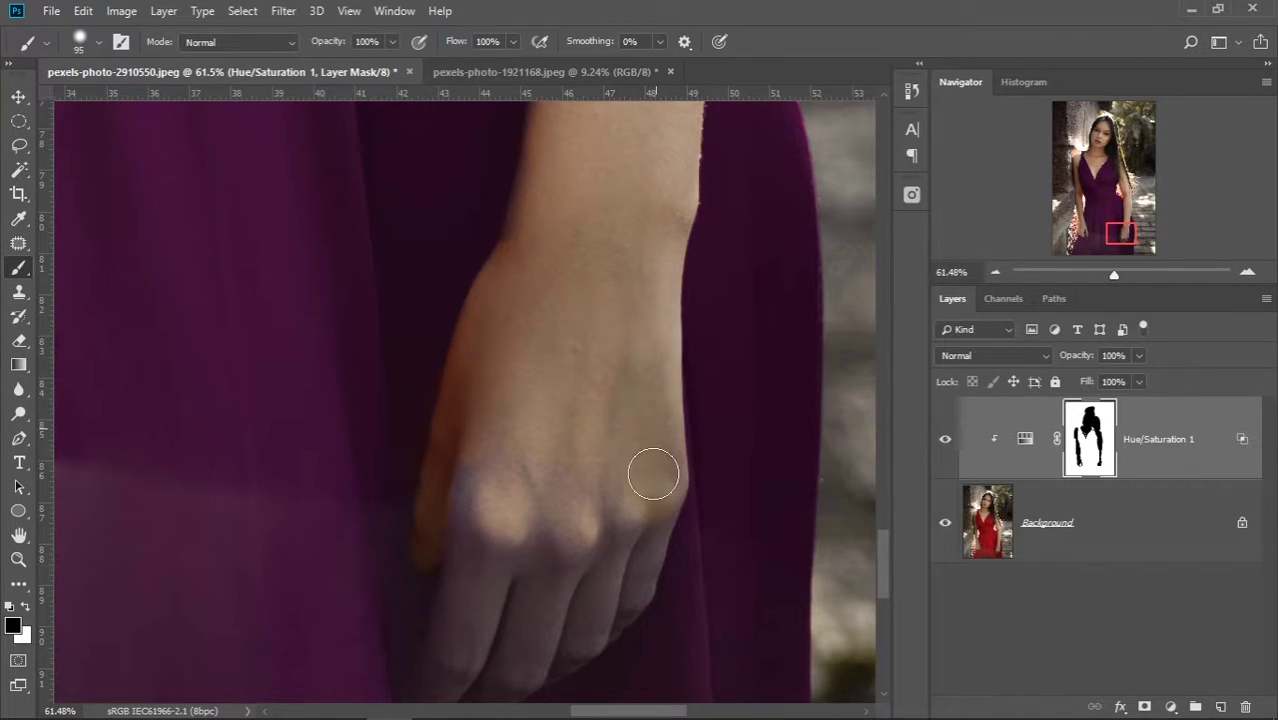
scroll(644, 429, "down", 1)
mouse_move(579, 532)
left_mouse_down()
mouse_move(510, 477)
mouse_move(471, 465)
left_mouse_up()
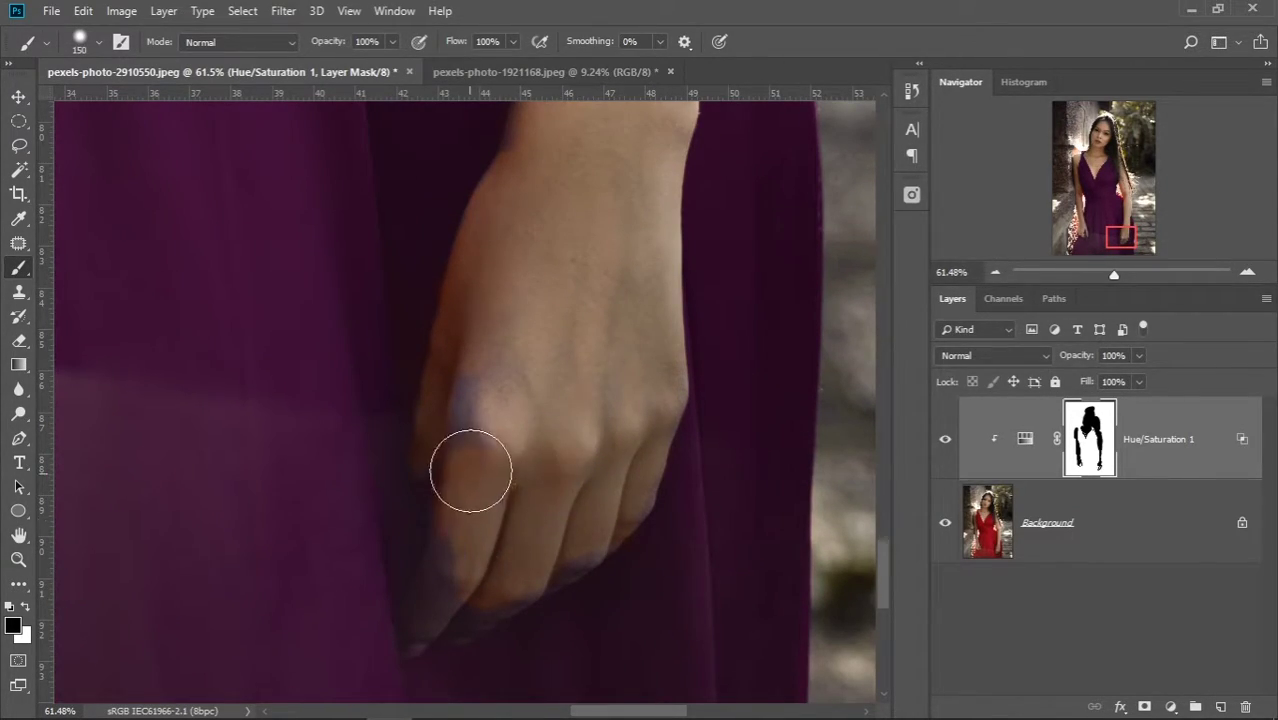
scroll(485, 443, "down", 1)
mouse_move(499, 422)
left_mouse_down()
mouse_move(442, 465)
mouse_move(426, 522)
mouse_move(451, 502)
mouse_move(411, 556)
mouse_move(448, 551)
mouse_move(427, 549)
mouse_move(410, 575)
left_mouse_up()
Clear the tint along the ring and little fingers, then fit the whole photo in view
key("x")
key("x")
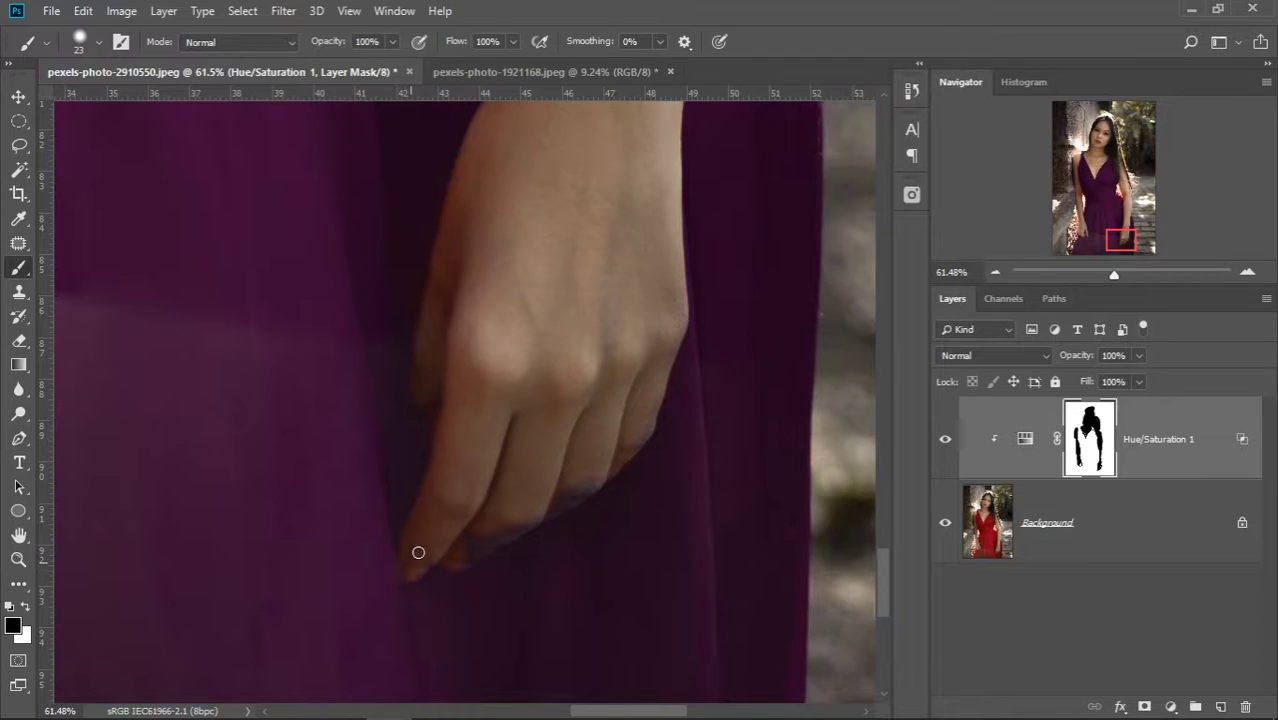
left_click_drag(499, 532, 611, 465)
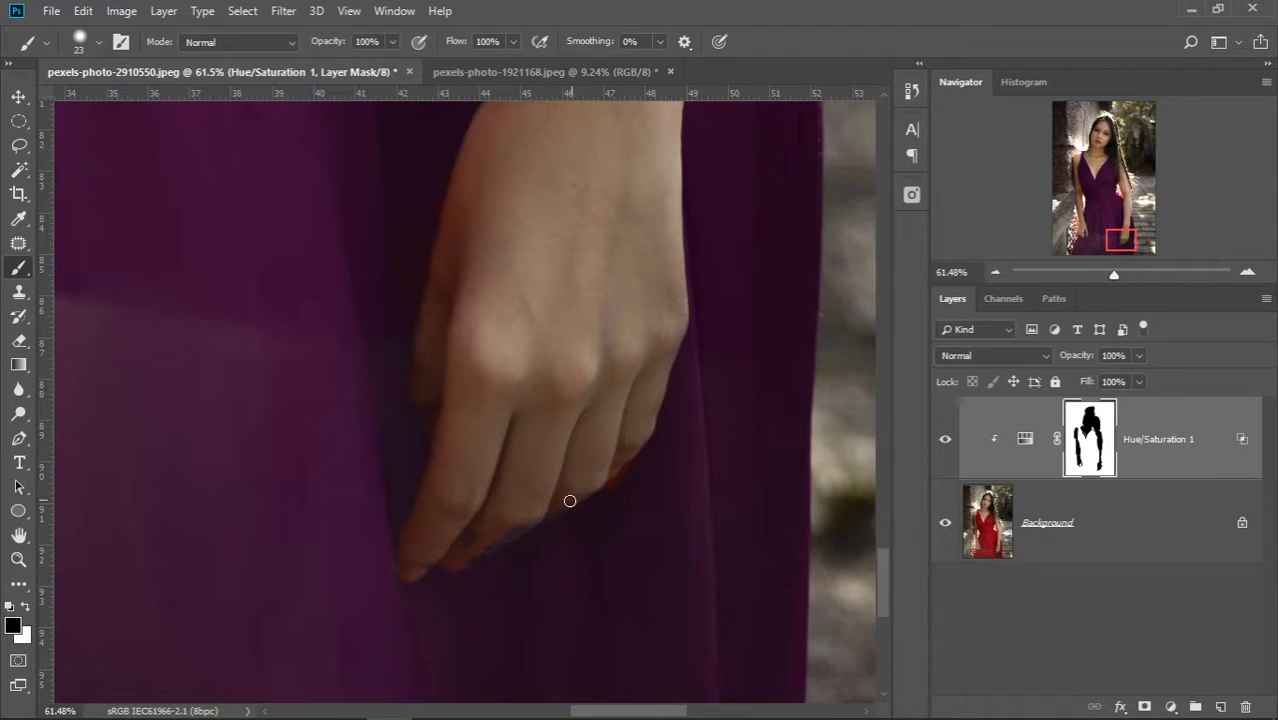
key("ctrl+0")
key("x")
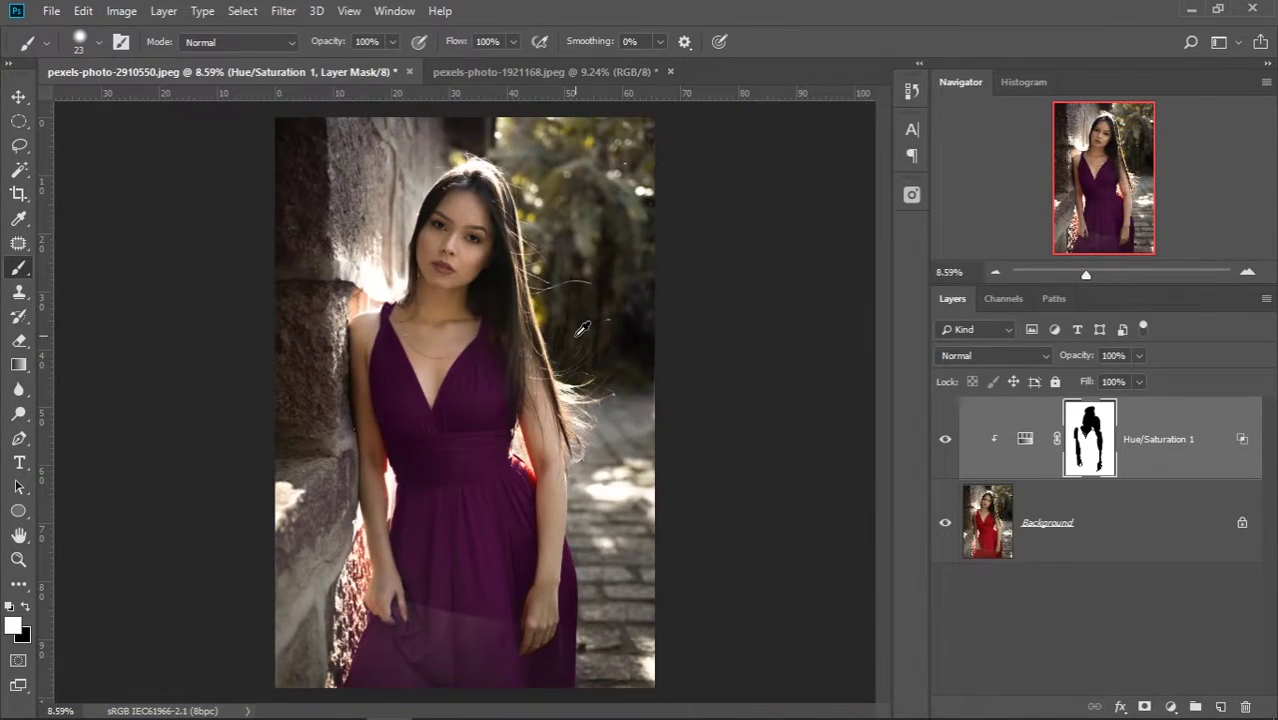
key("ctrl+minus")
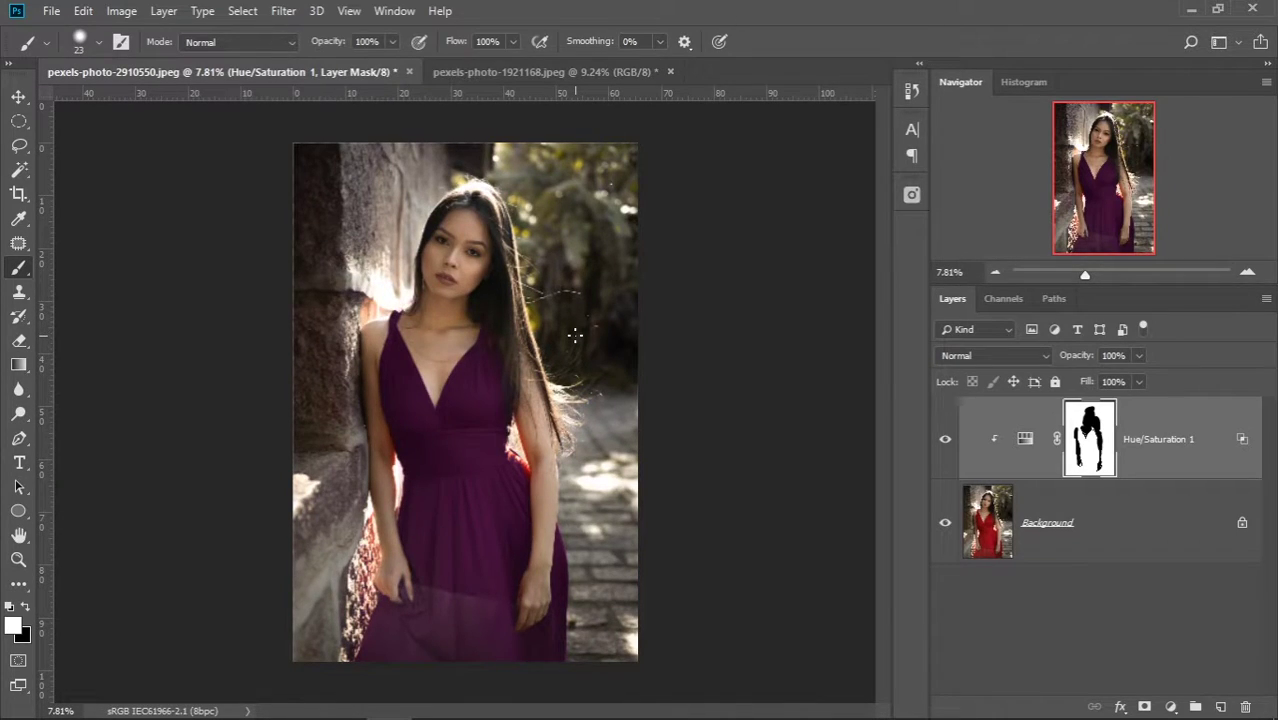
Toggle the Hue/Saturation mask off and back on to compare
left_click(1097, 447, "shift")
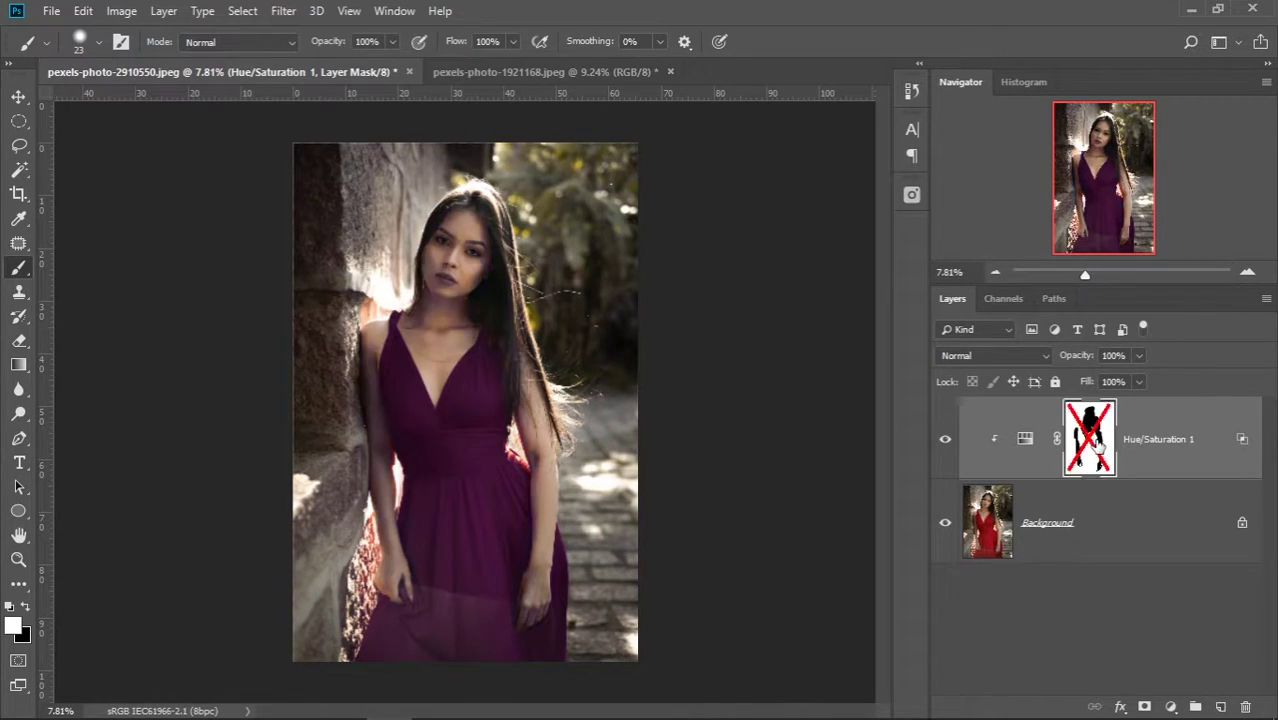
left_click(1097, 447, "shift")
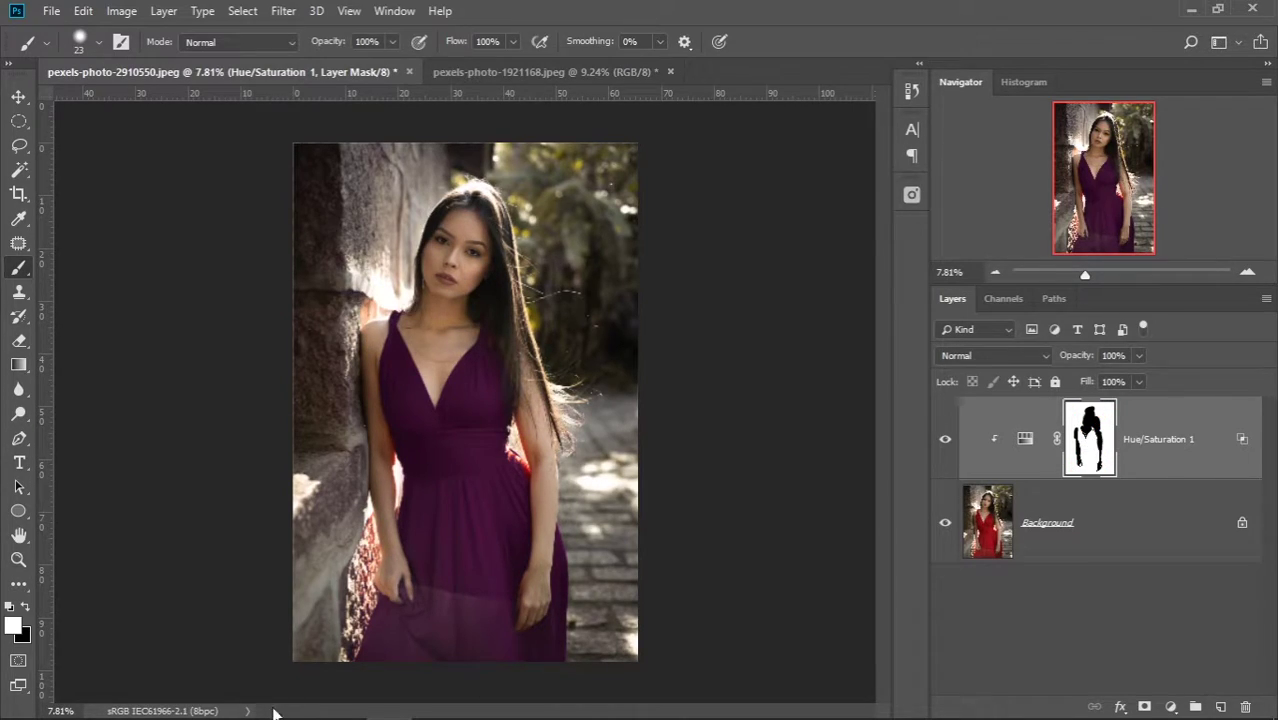
scroll(402, 522, "up", 2)
scroll(380, 505, "up", 2)
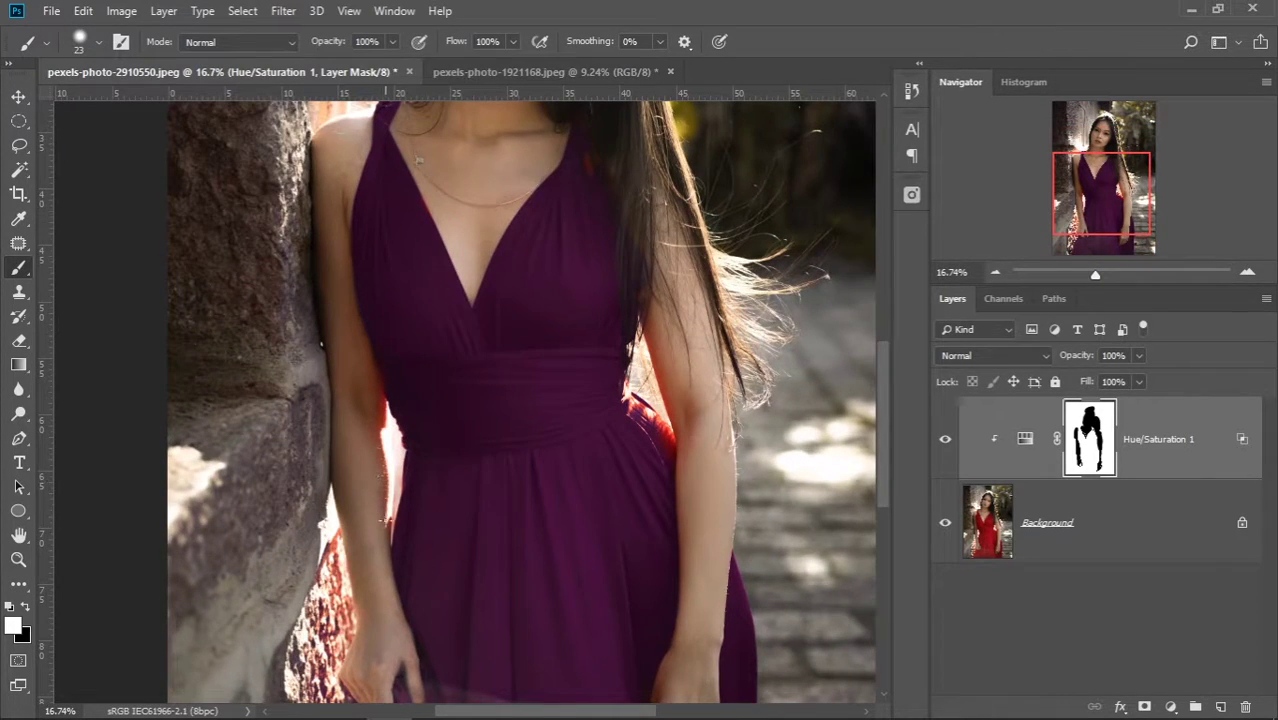
scroll(503, 516, "down", 1)
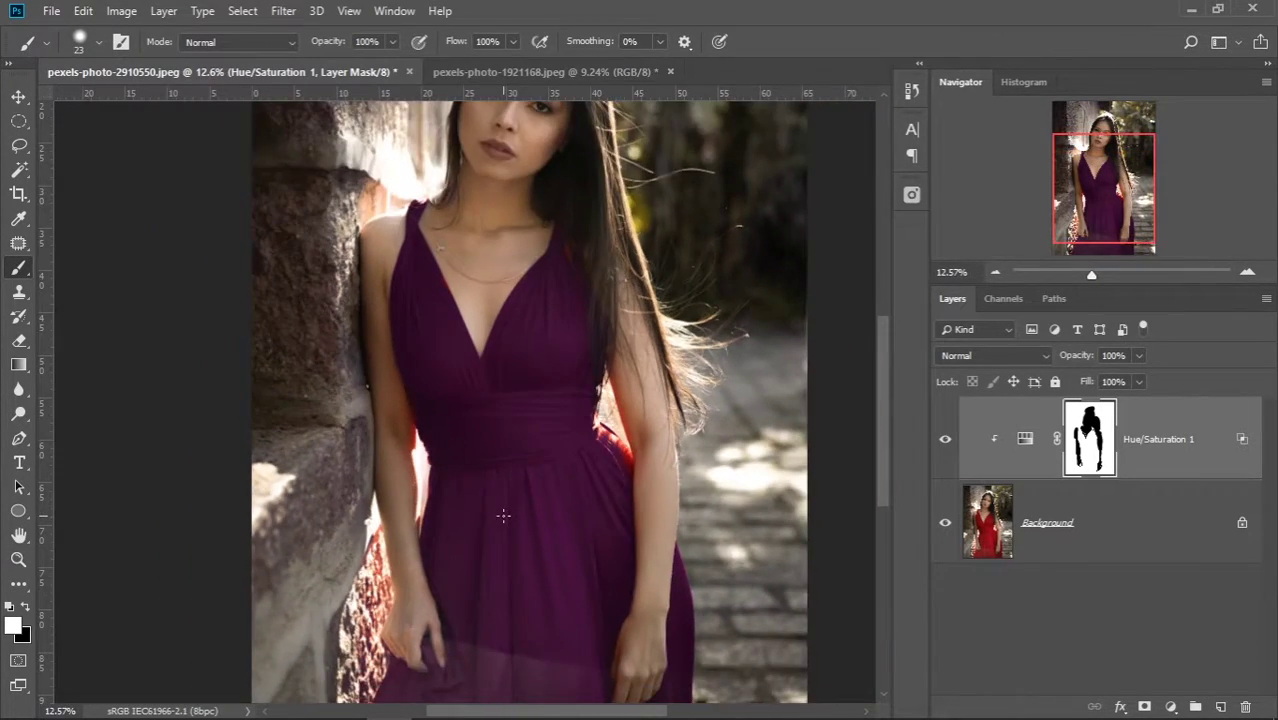
scroll(503, 514, "down", 2)
scroll(503, 512, "down", 1)
Hide and reshow the Hue/Saturation layer to compare red and purple dresses
left_click(944, 523, "alt")
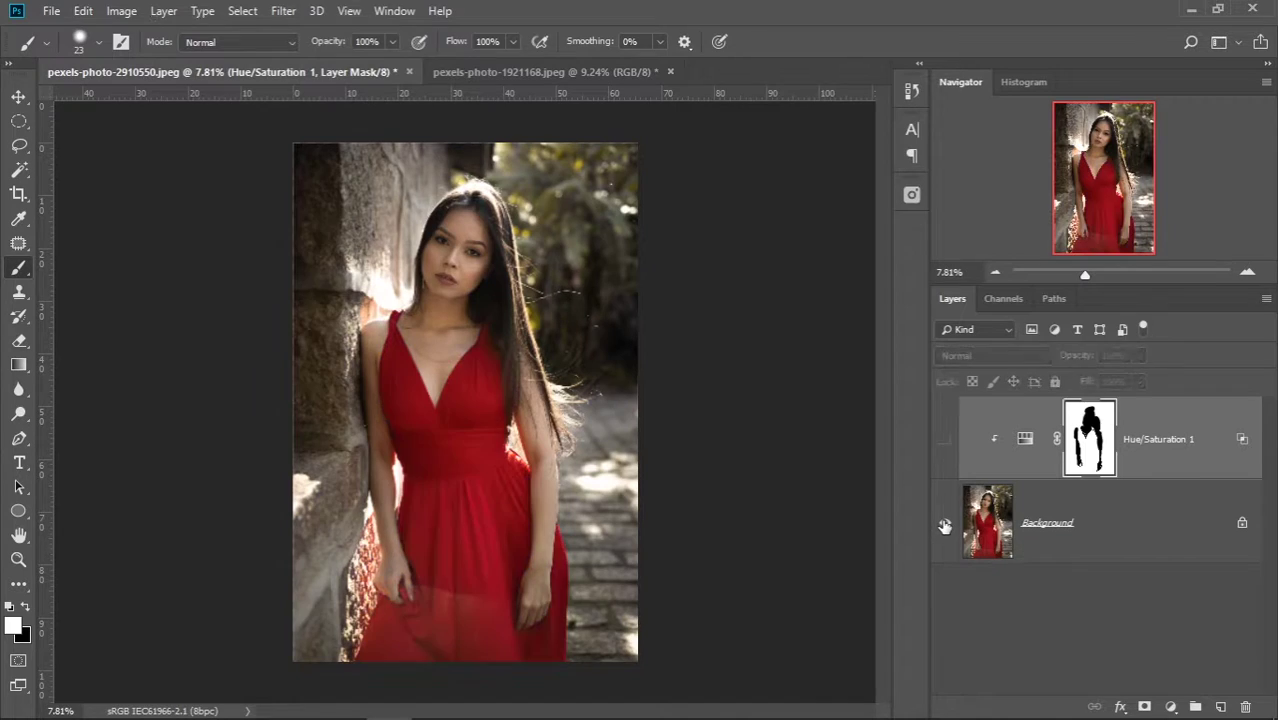
left_click(944, 523, "alt")
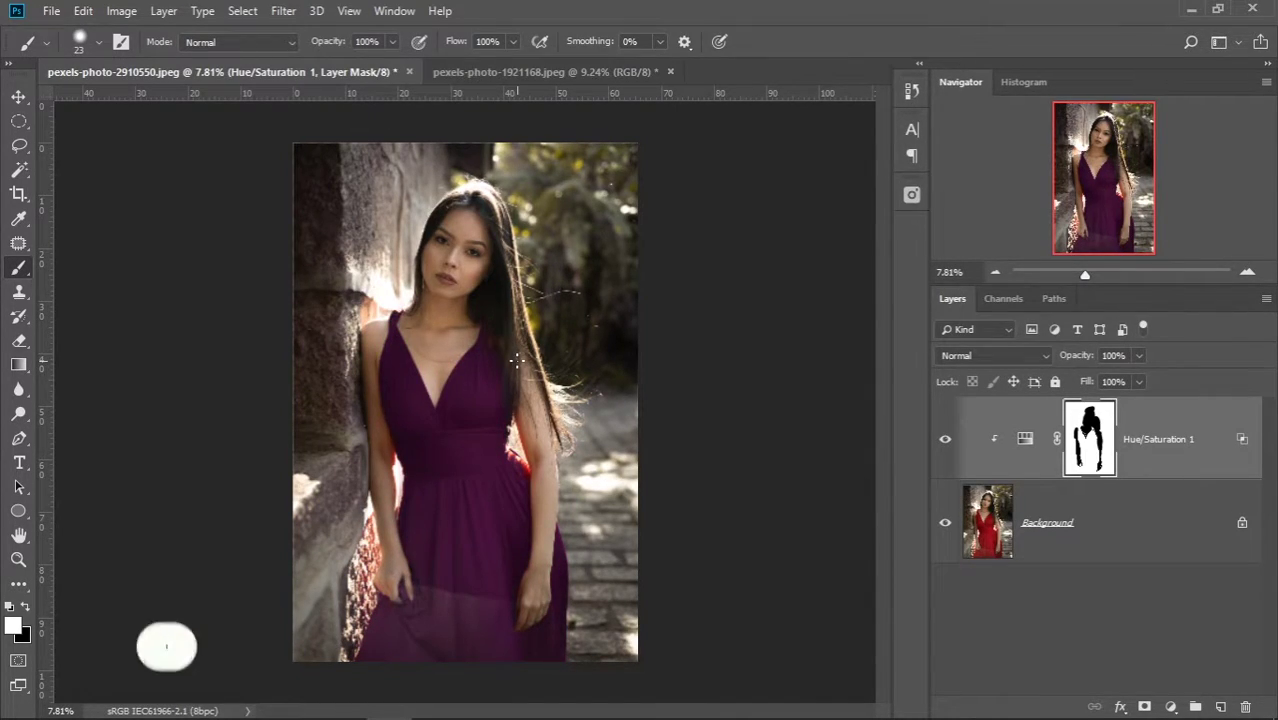
scroll(503, 363, "up", 2)
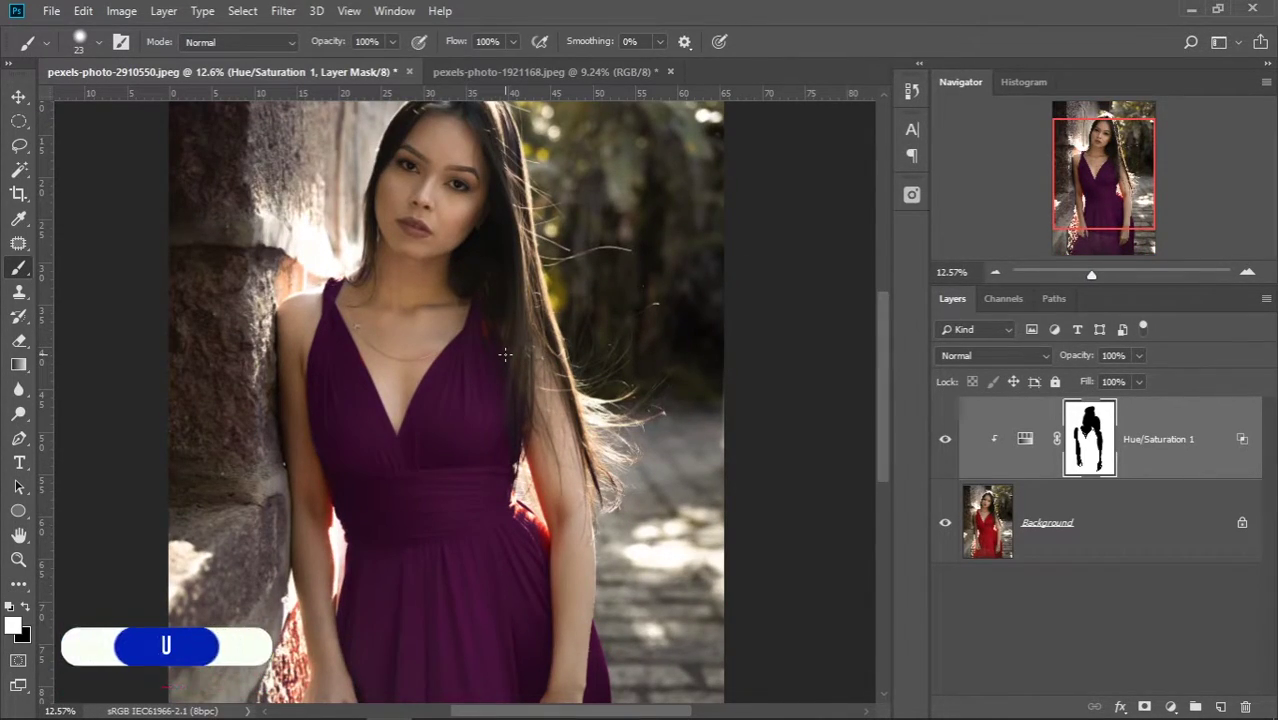
scroll(503, 354, "up", 1)
scroll(501, 353, "up", 1)
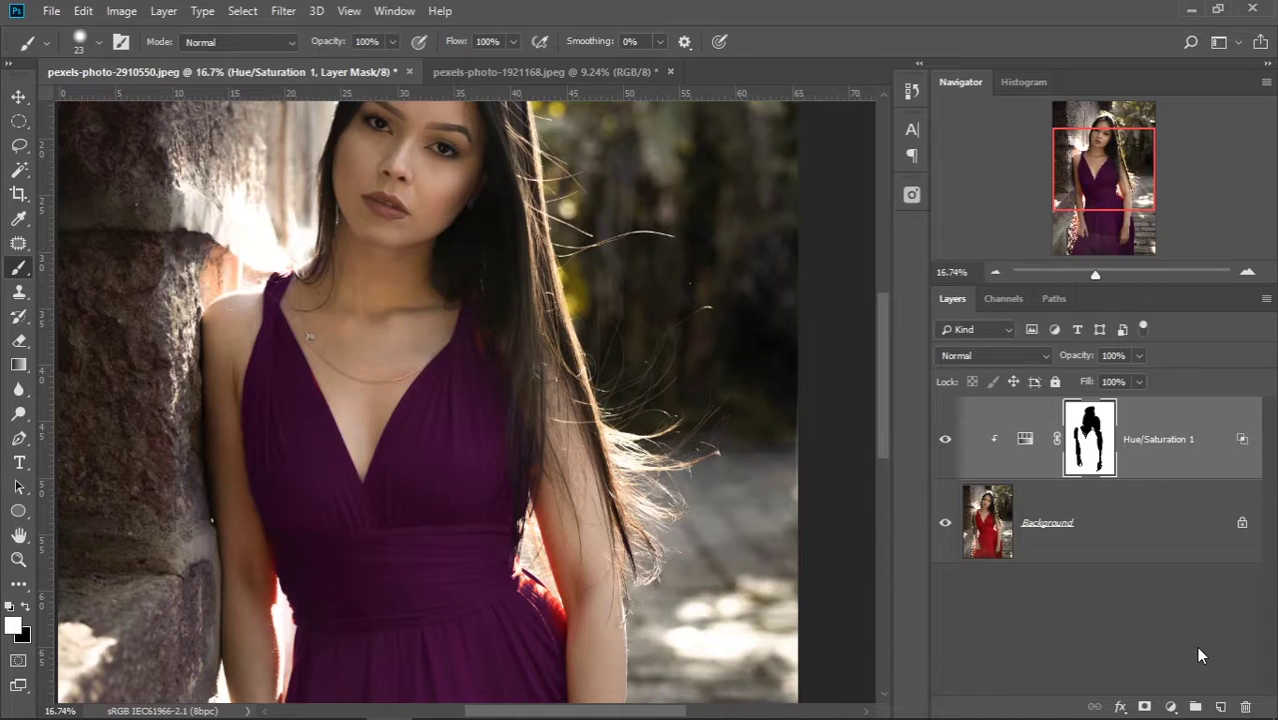
Add a new empty Layer 1 above Hue/Saturation 1
left_click(1219, 708)
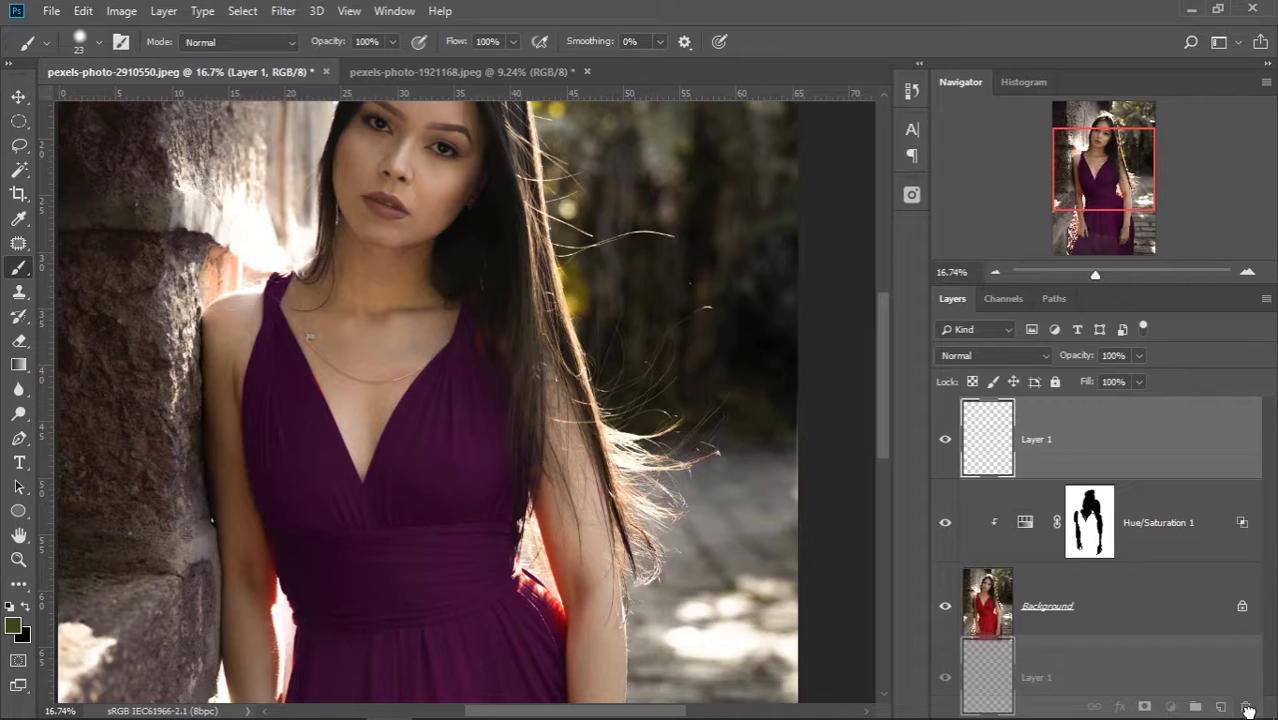
left_click_drag(1139, 446, 1245, 708)
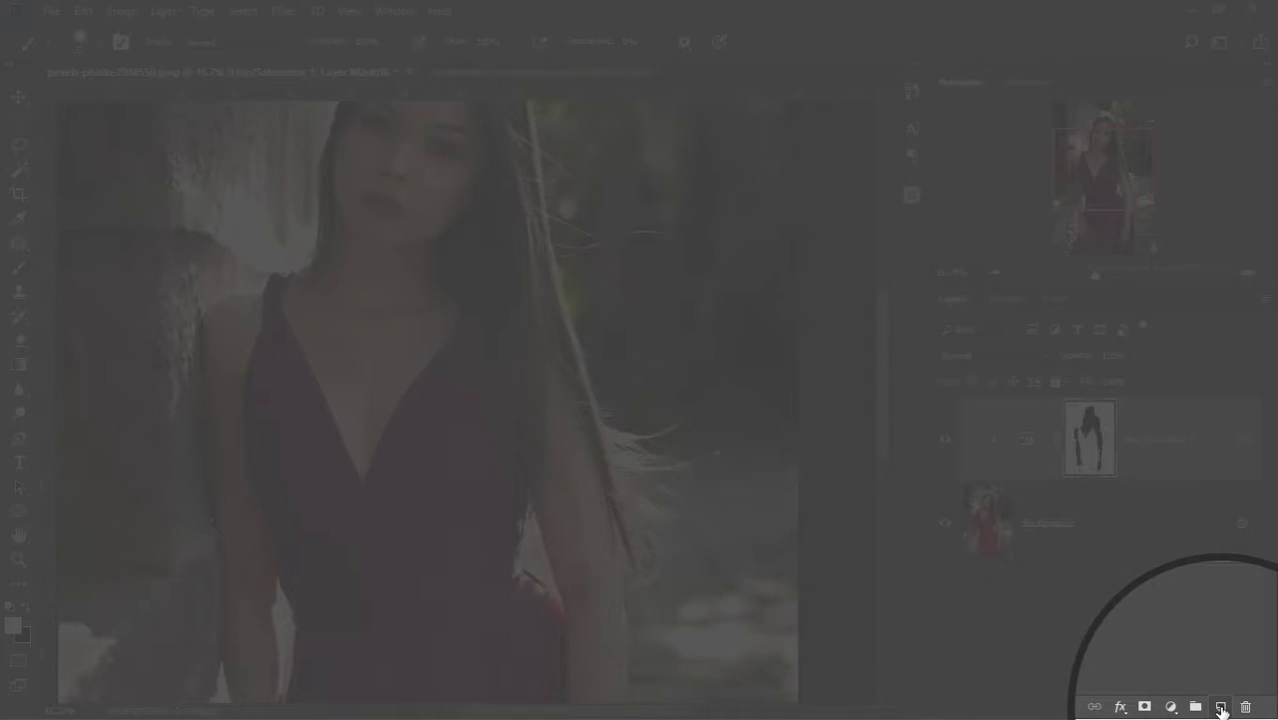
left_click(1221, 708)
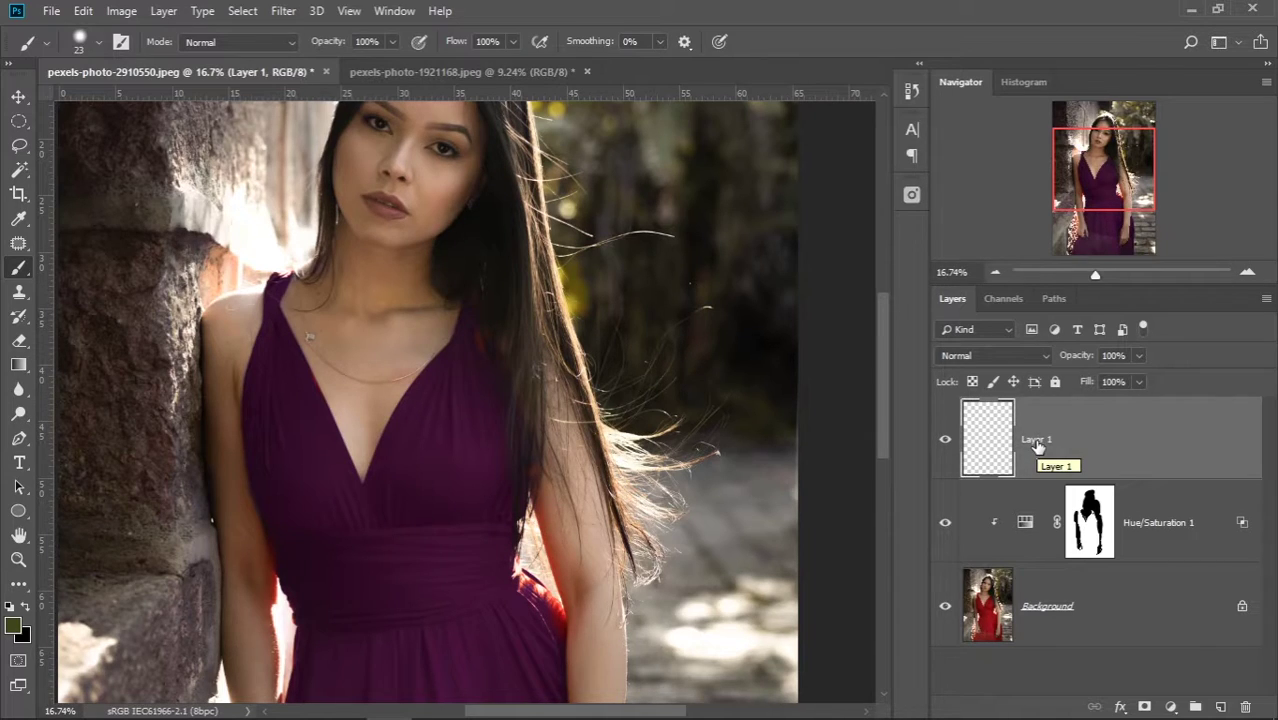
Select the standard Brush Tool with default colours, white as foreground
right_click(19, 267)
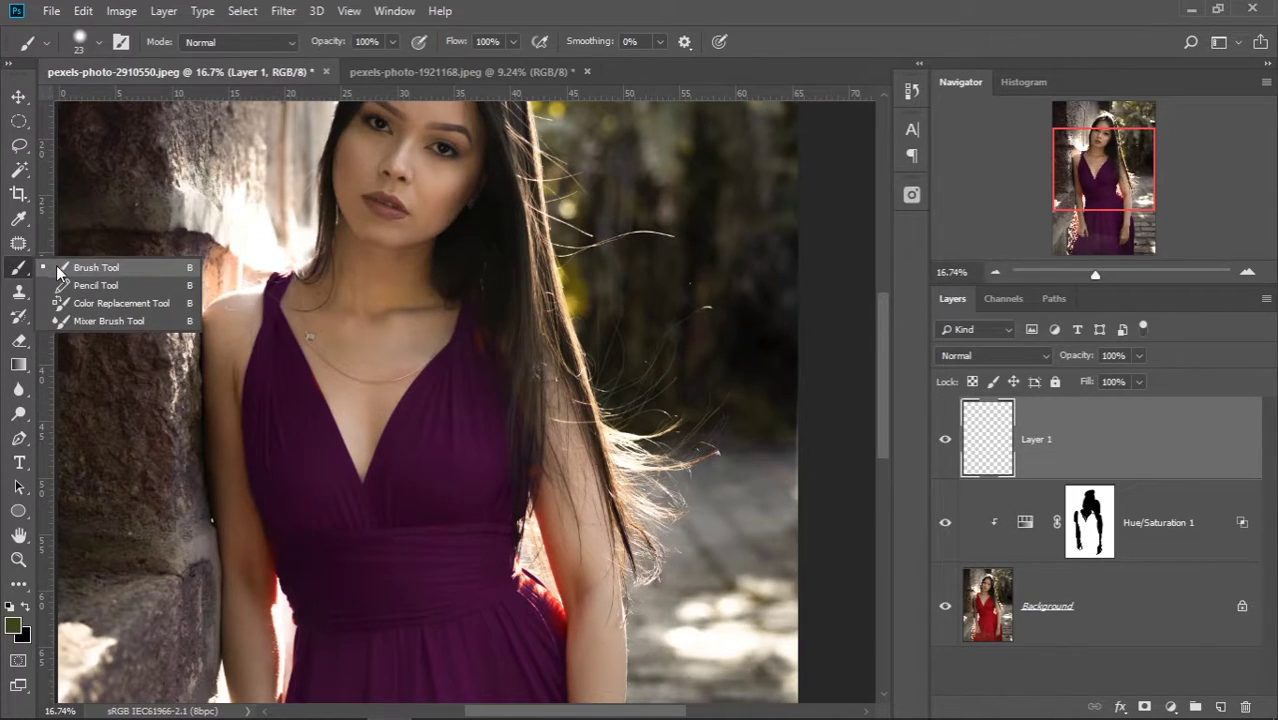
left_click(60, 261)
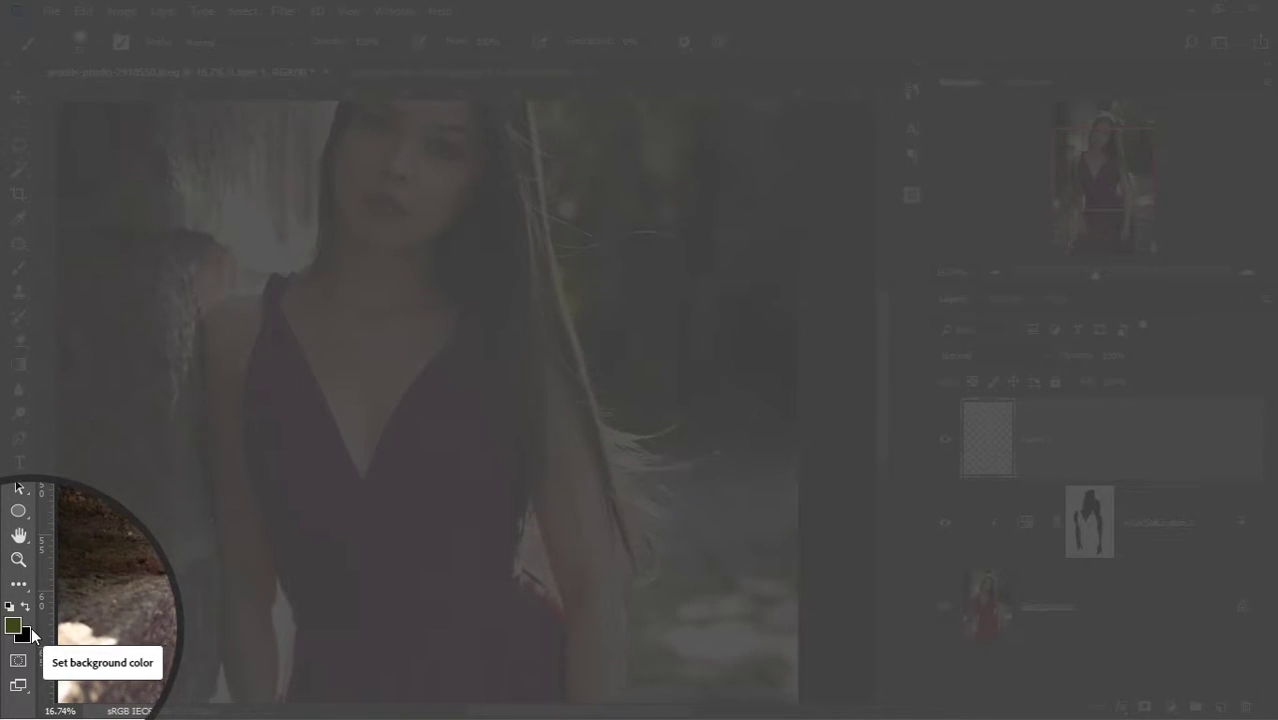
key("d")
key("x")
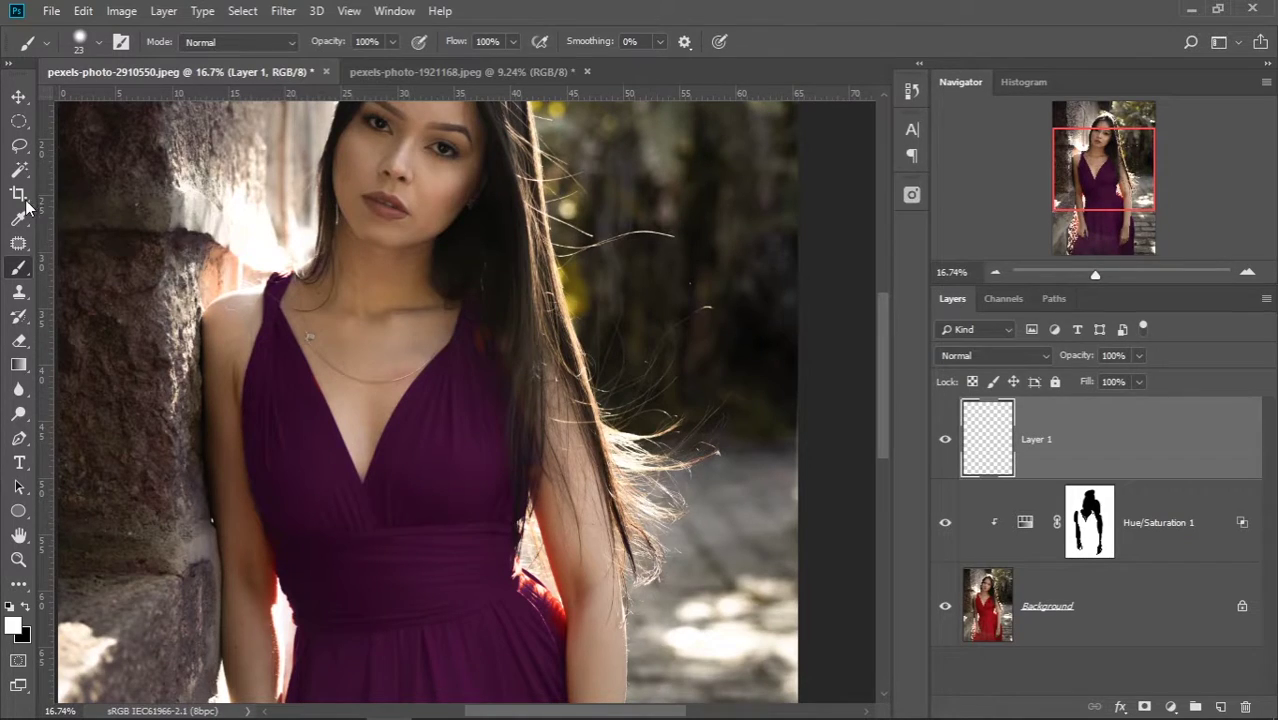
Set the Eyedropper sample size to 3 by 3 Average
left_click(19, 170)
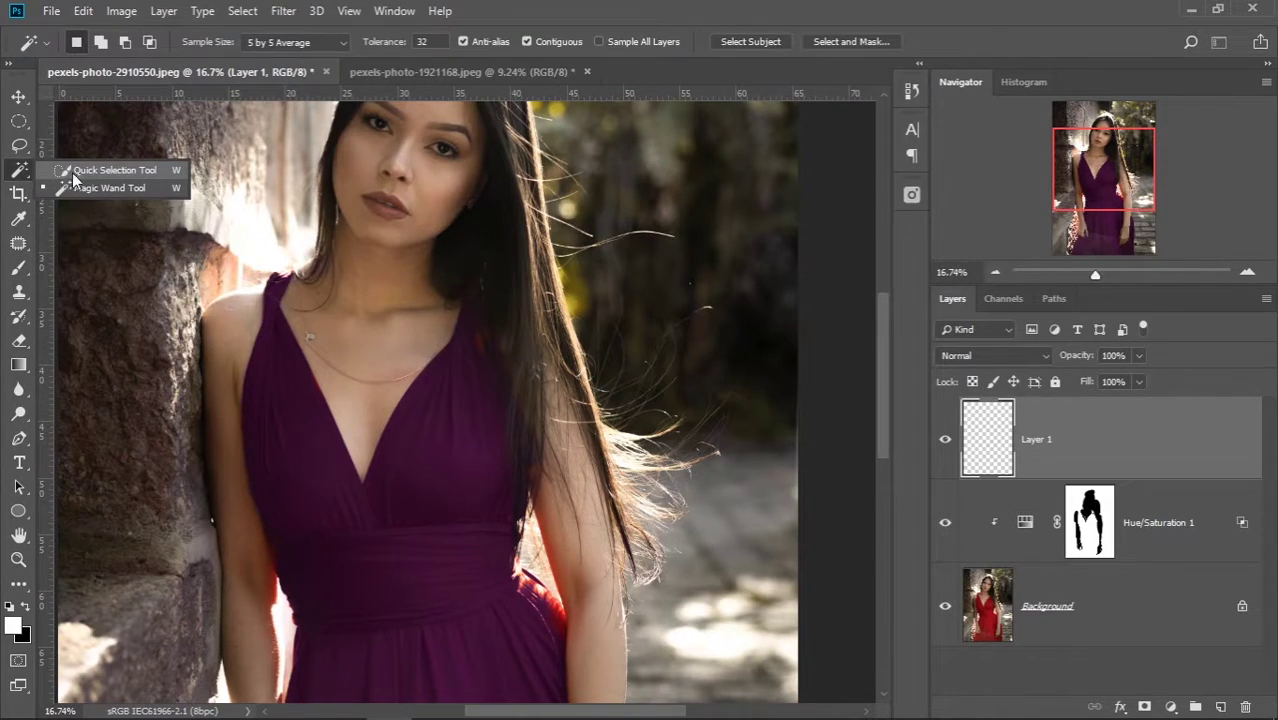
left_click(19, 218)
left_click(110, 212)
left_click(183, 42)
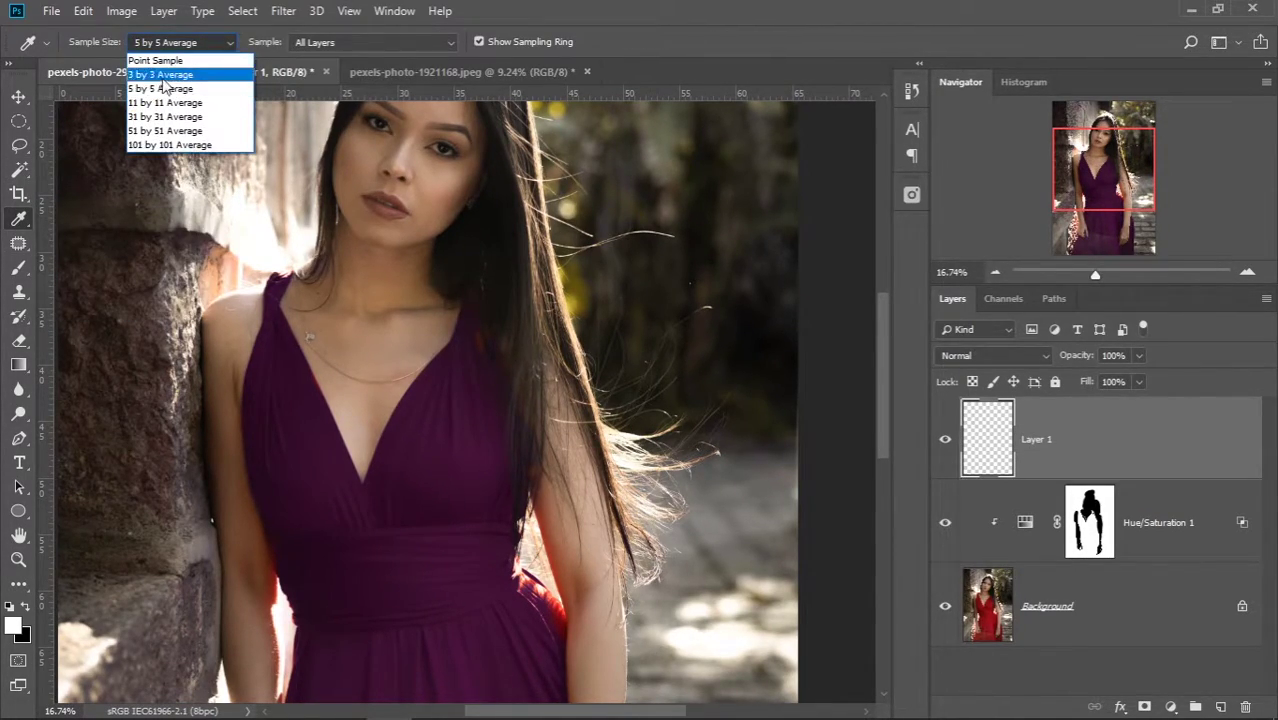
left_click(165, 74)
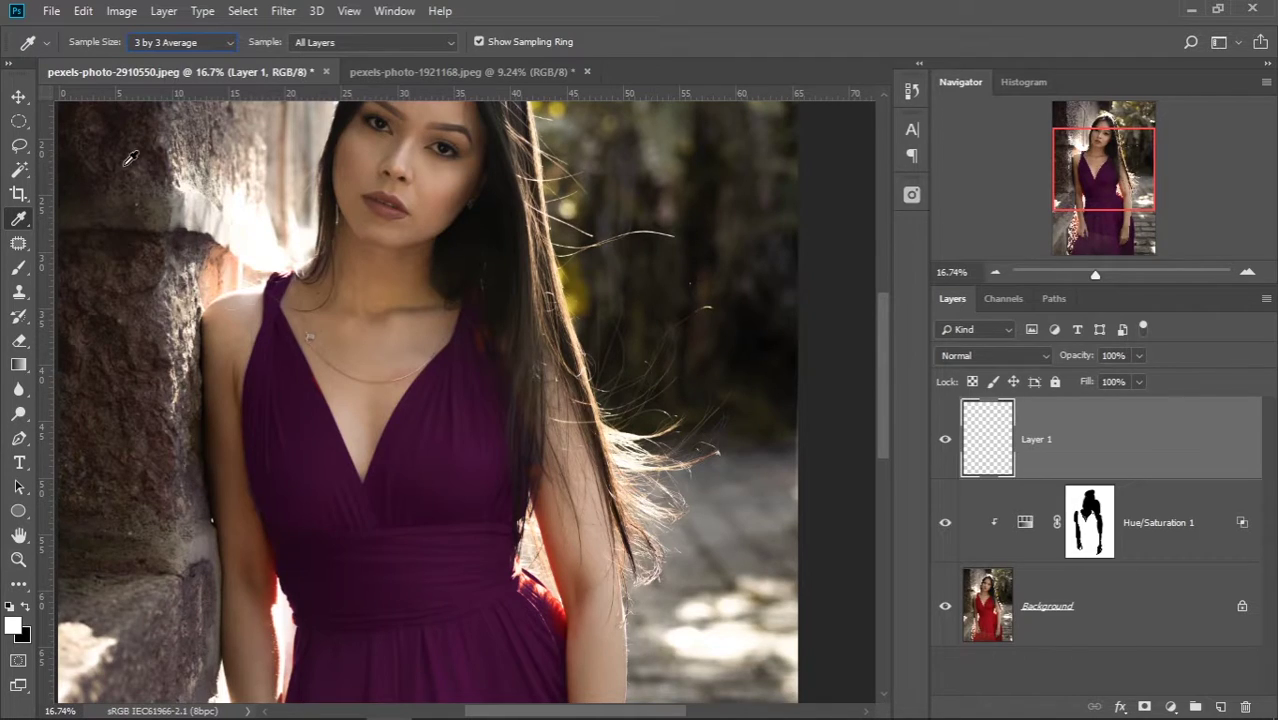
Return to the Brush tool and sample the dress's dark plum as paint colour
right_click(24, 275)
left_click(100, 266)
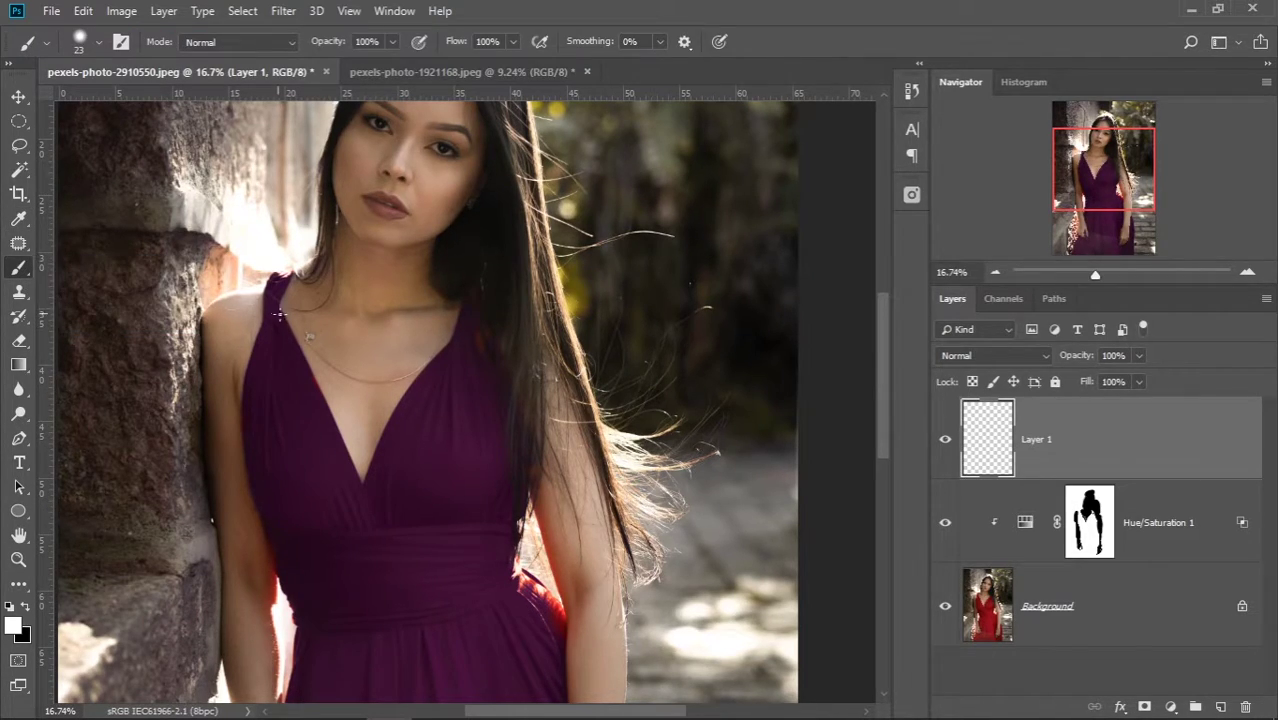
left_click_drag(462, 42, 305, 41)
scroll(471, 427, "up", 3)
right_click(478, 325, "alt")
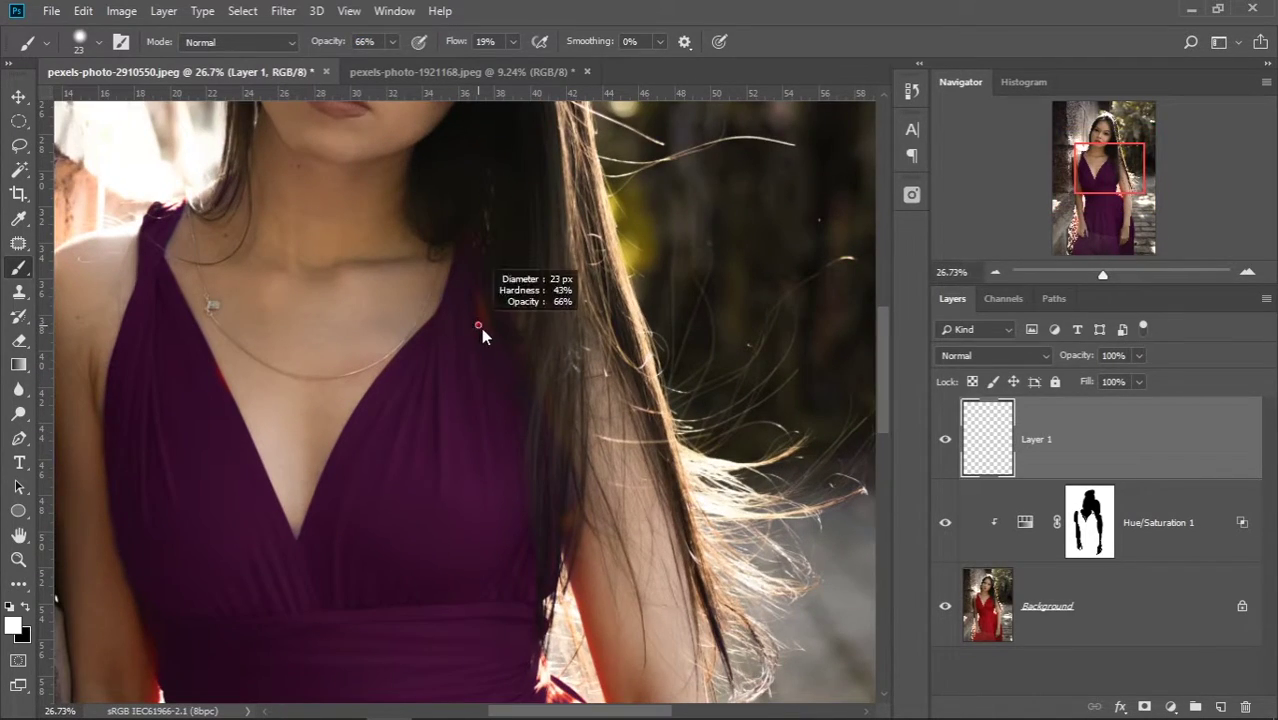
left_click(485, 463, "alt")
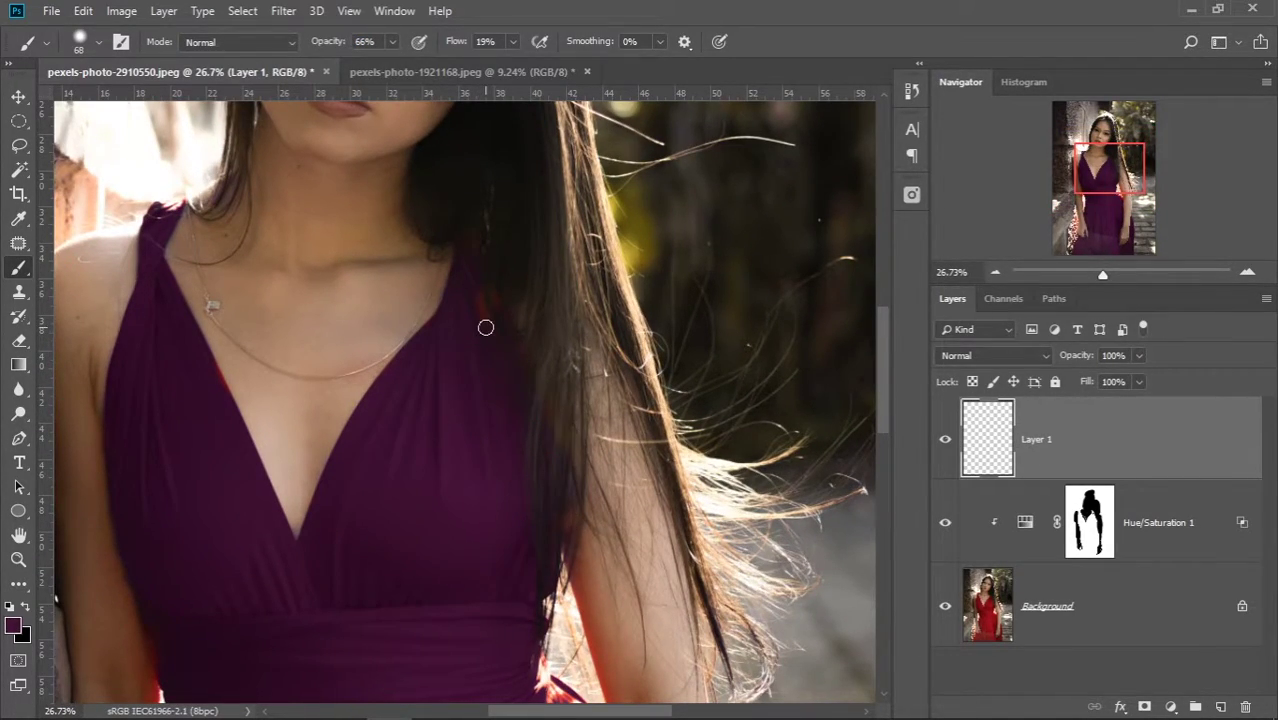
With a 94 px brush at 44% opacity and 10% flow, paint plum over the neck's red patch
right_click(486, 326, "alt")
scroll(488, 318, "up", 2)
right_click(488, 316, "alt")
scroll(495, 295, "up", 1)
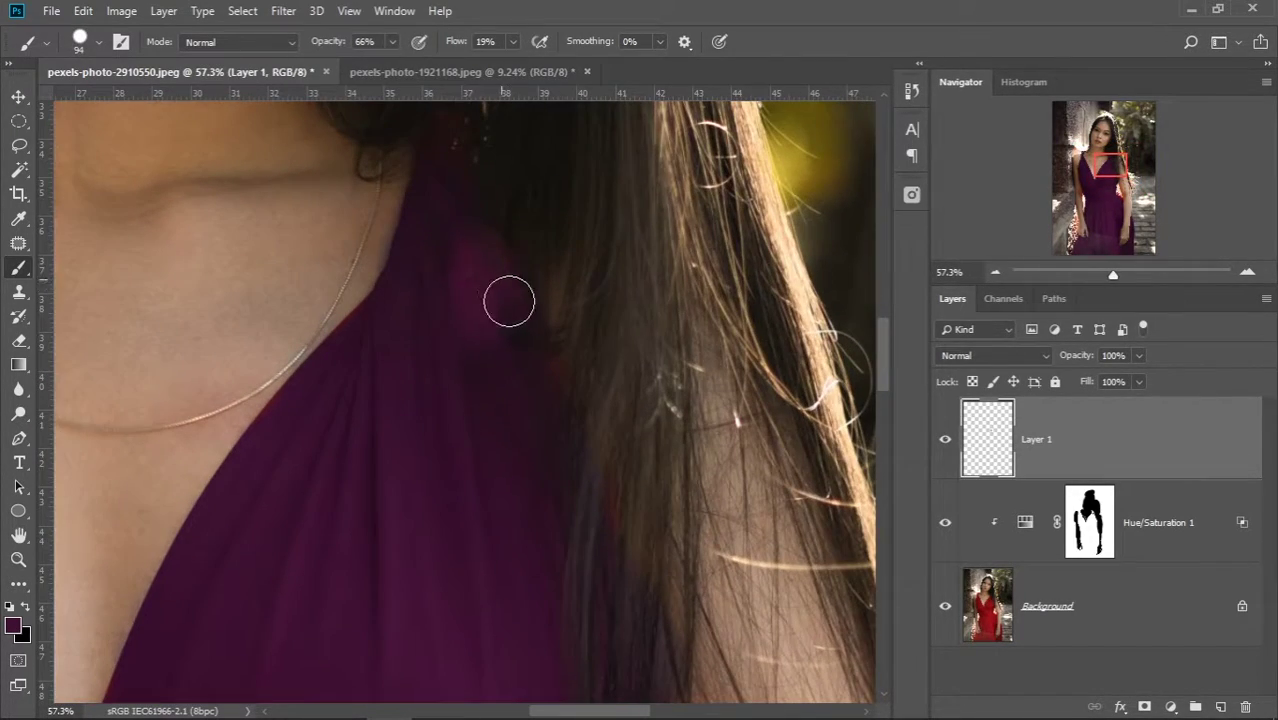
left_click_drag(452, 41, 443, 41)
left_click_drag(350, 41, 328, 41)
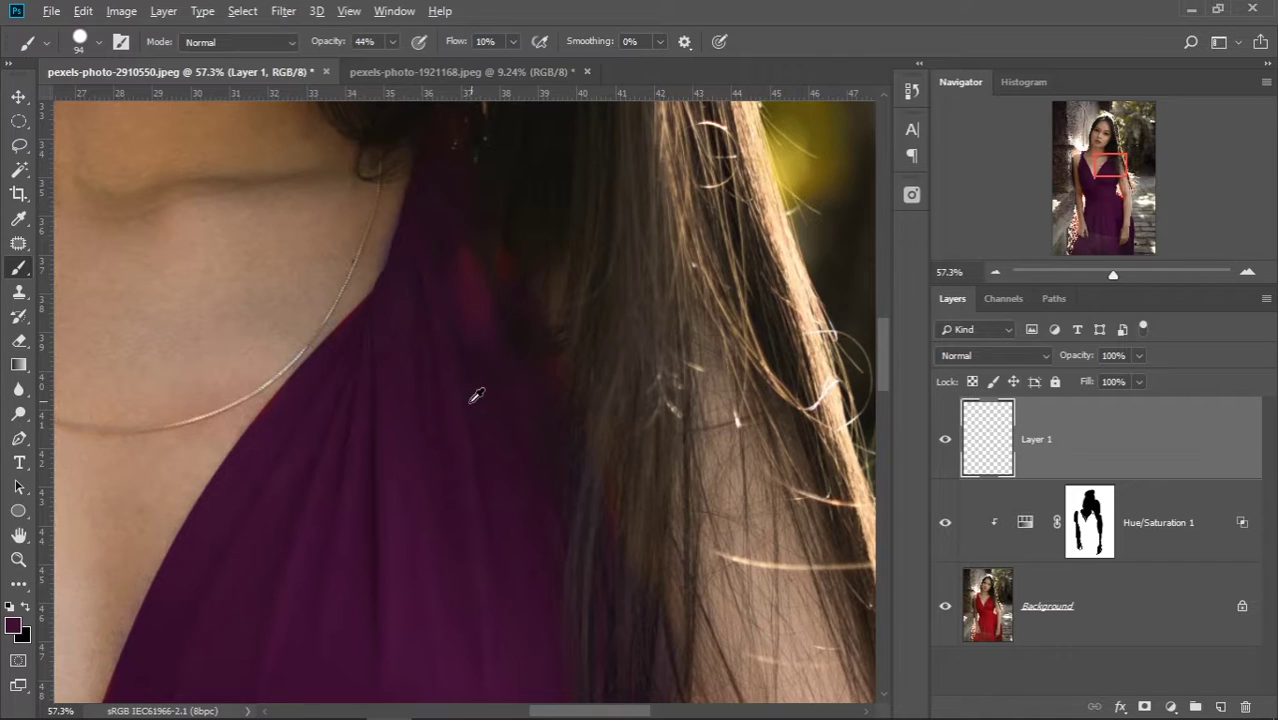
mouse_move(467, 273)
left_mouse_down()
mouse_move(491, 265)
mouse_move(491, 291)
mouse_move(471, 265)
mouse_move(497, 299)
left_mouse_up()
scroll(497, 299, "down", 3)
Lower Layer 1 opacity to 72% and add a dark purple Color Fill 1 layer
left_click(1078, 357)
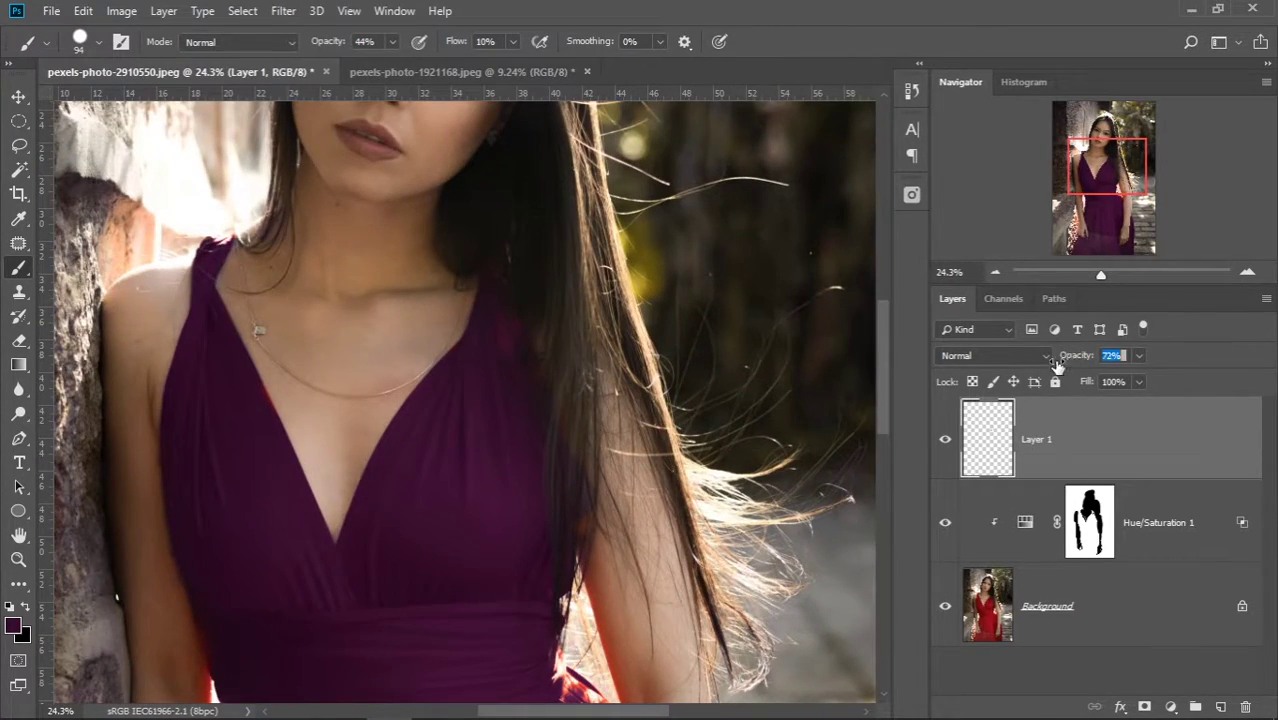
left_click_drag(1094, 367, 1090, 367)
left_click(1171, 707)
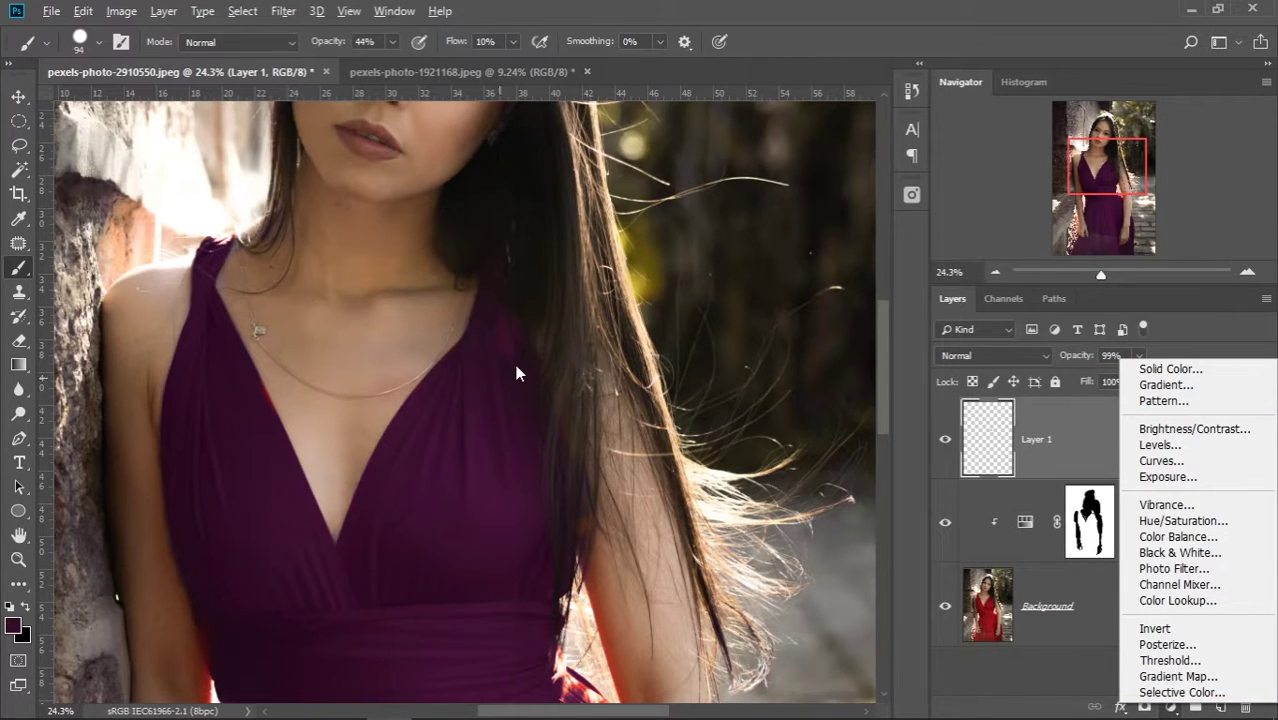
left_click(1168, 369)
left_click(1200, 242)
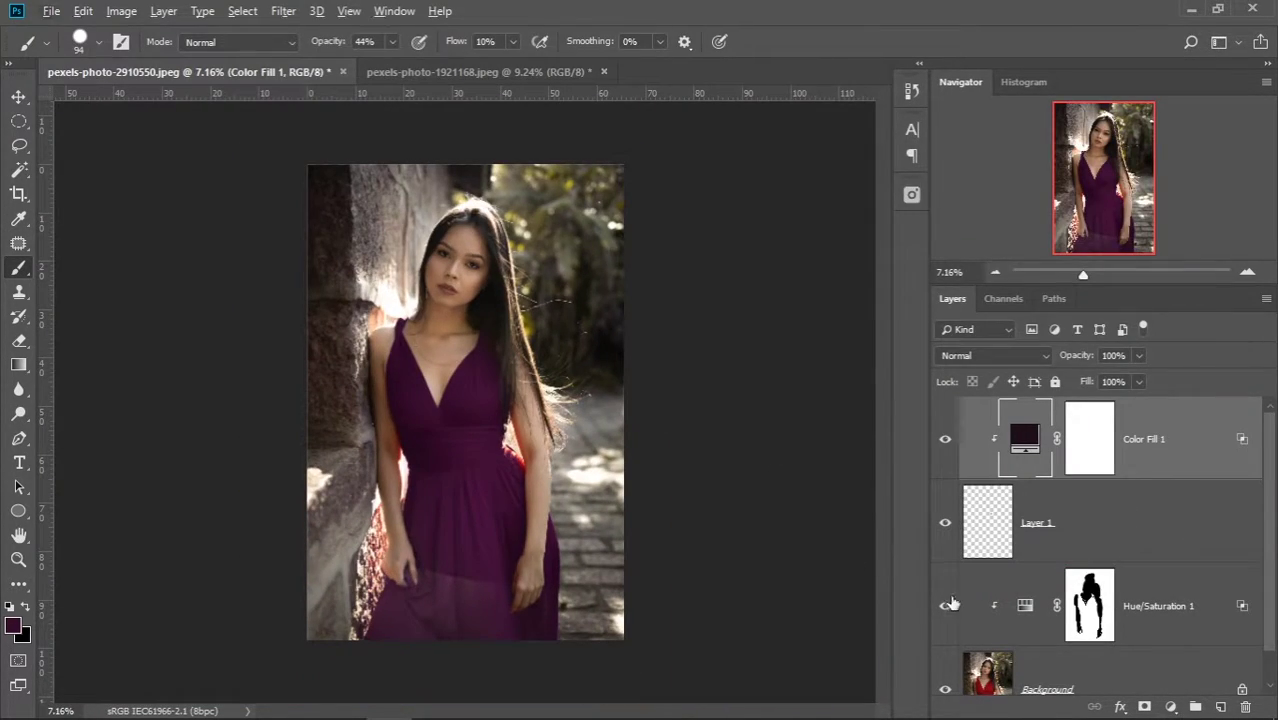
scroll(985, 570, "down", 1)
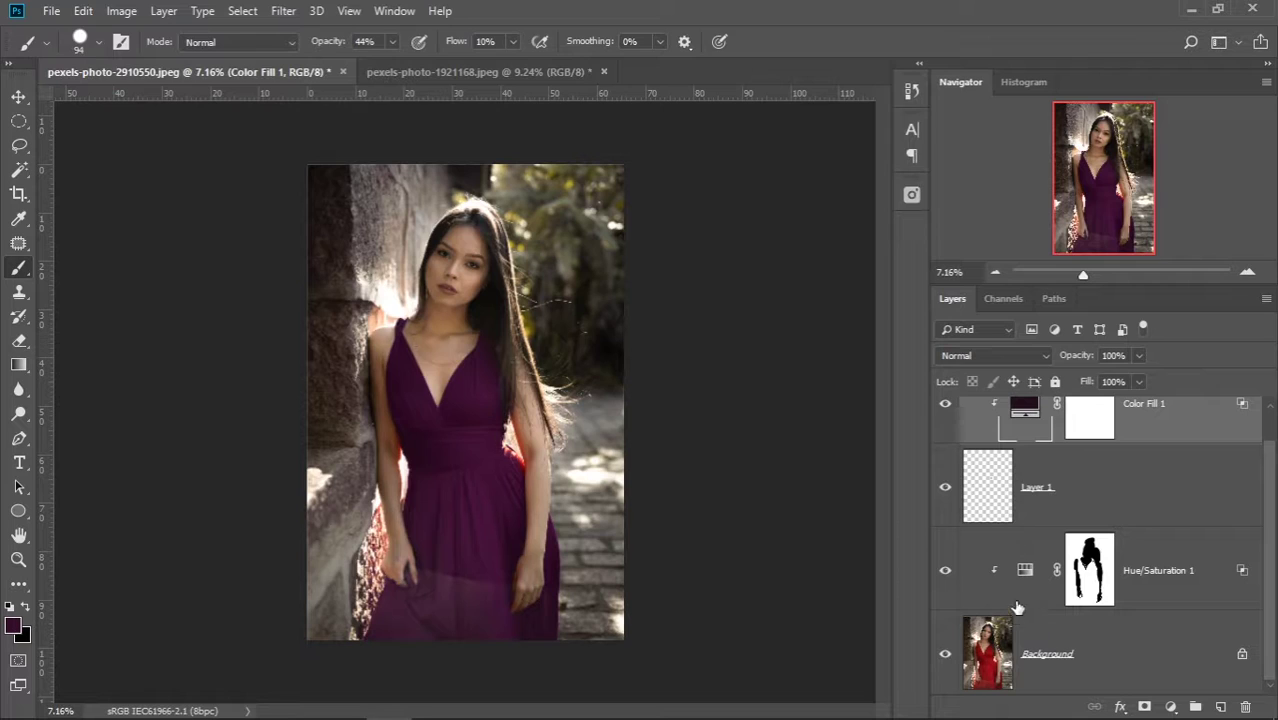
scroll(548, 402, "up", 3)
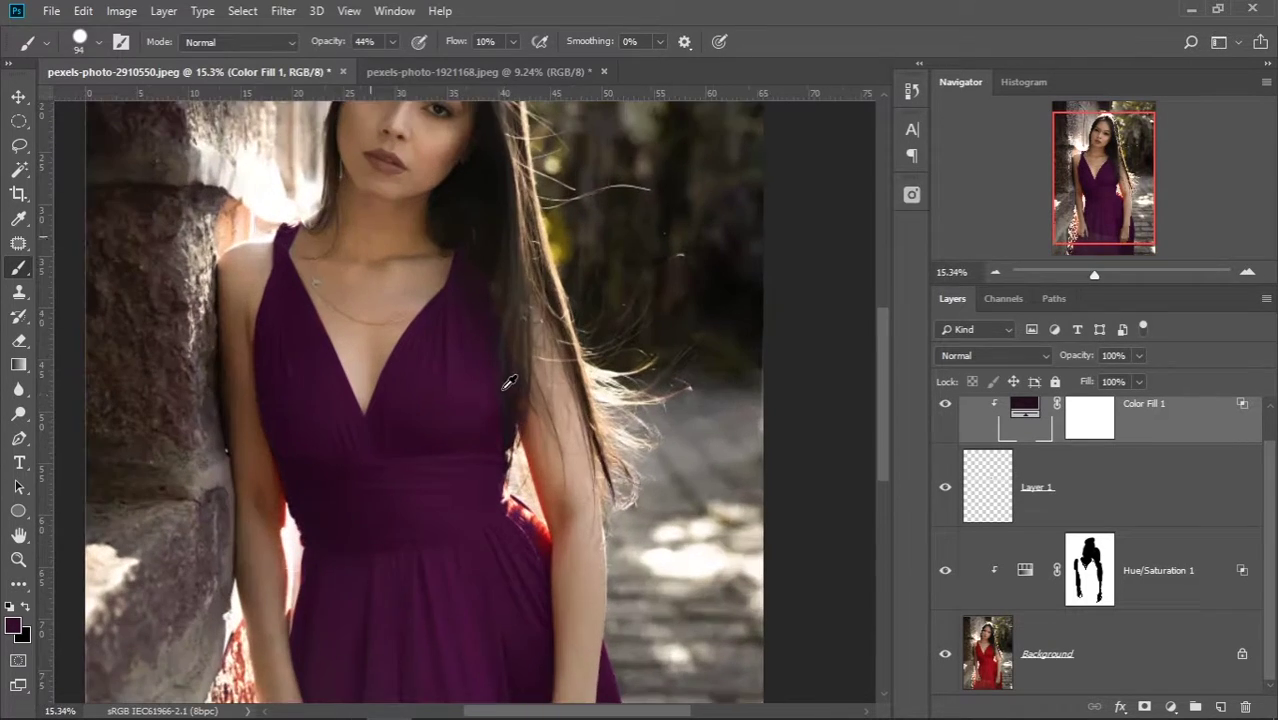
scroll(485, 277, "up", 2)
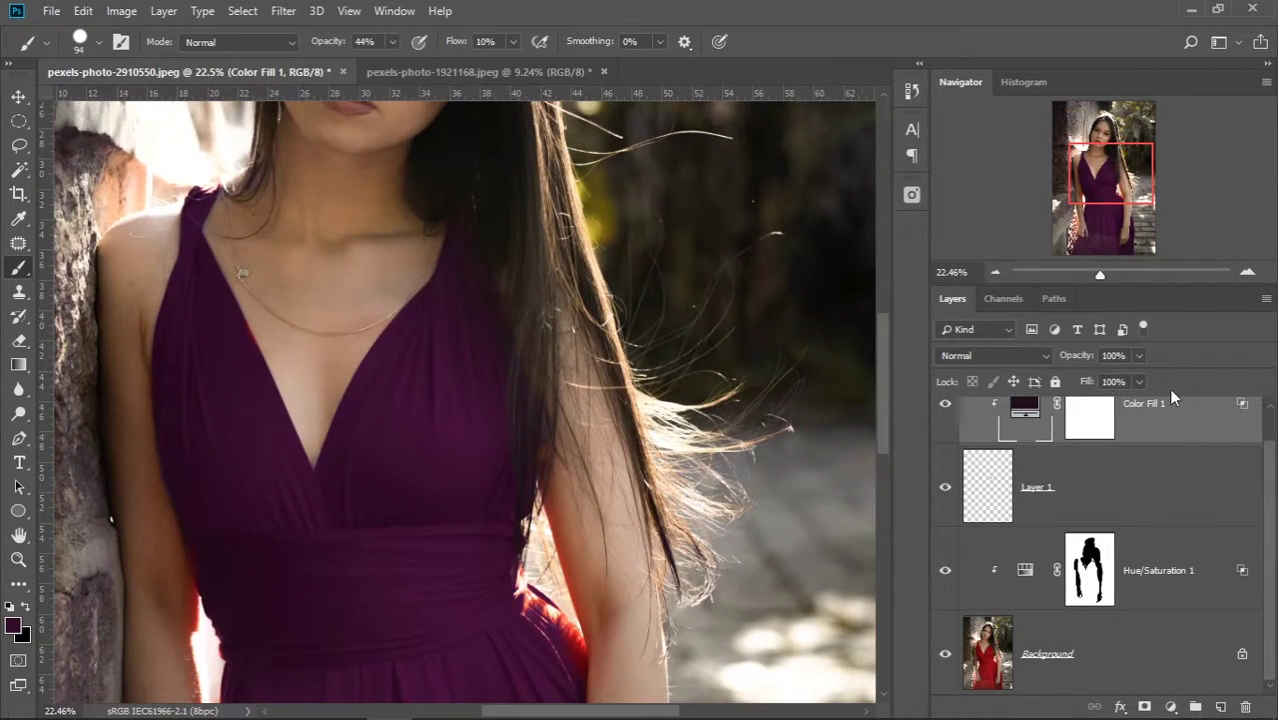
scroll(1080, 428, "up", 1)
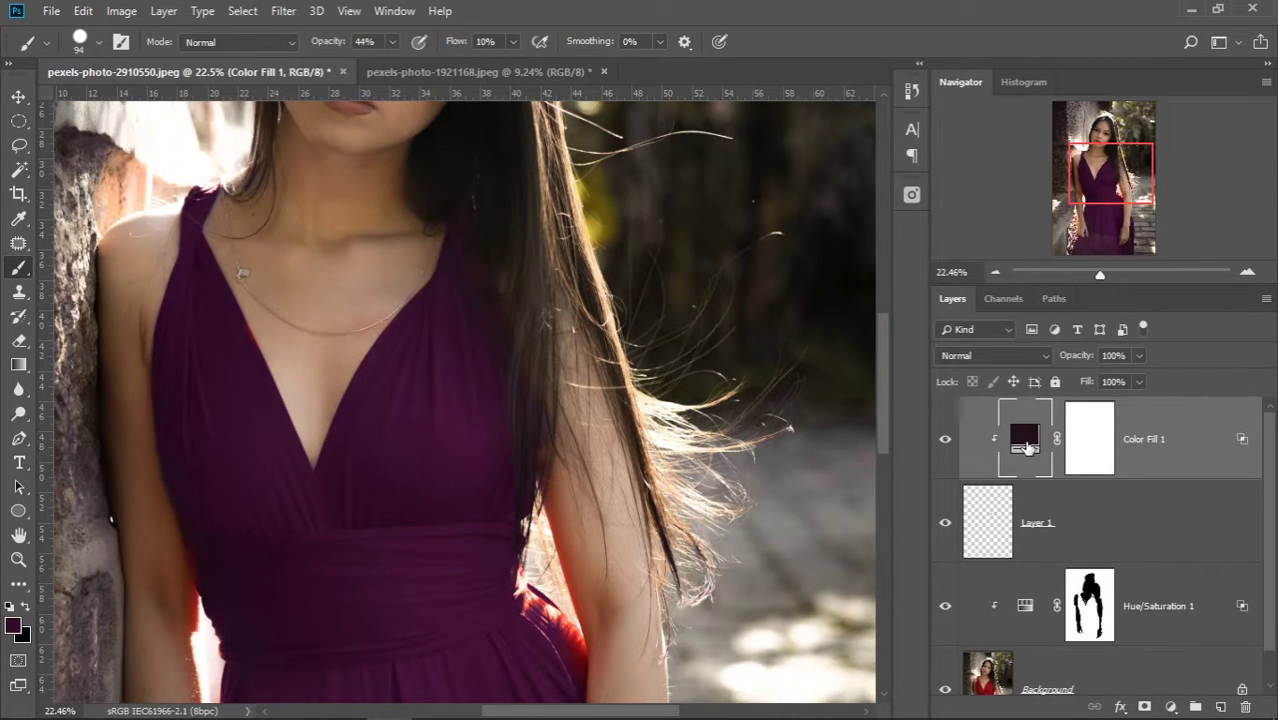
Adjust the Color Fill 1 colour to a slightly brighter dark plum
double_click(1025, 444)
mouse_move(905, 455)
left_mouse_down()
mouse_move(870, 459)
mouse_move(911, 461)
mouse_move(873, 459)
mouse_move(910, 462)
mouse_move(894, 472)
mouse_move(904, 462)
mouse_move(893, 468)
mouse_move(893, 454)
mouse_move(910, 460)
mouse_move(875, 462)
left_mouse_up()
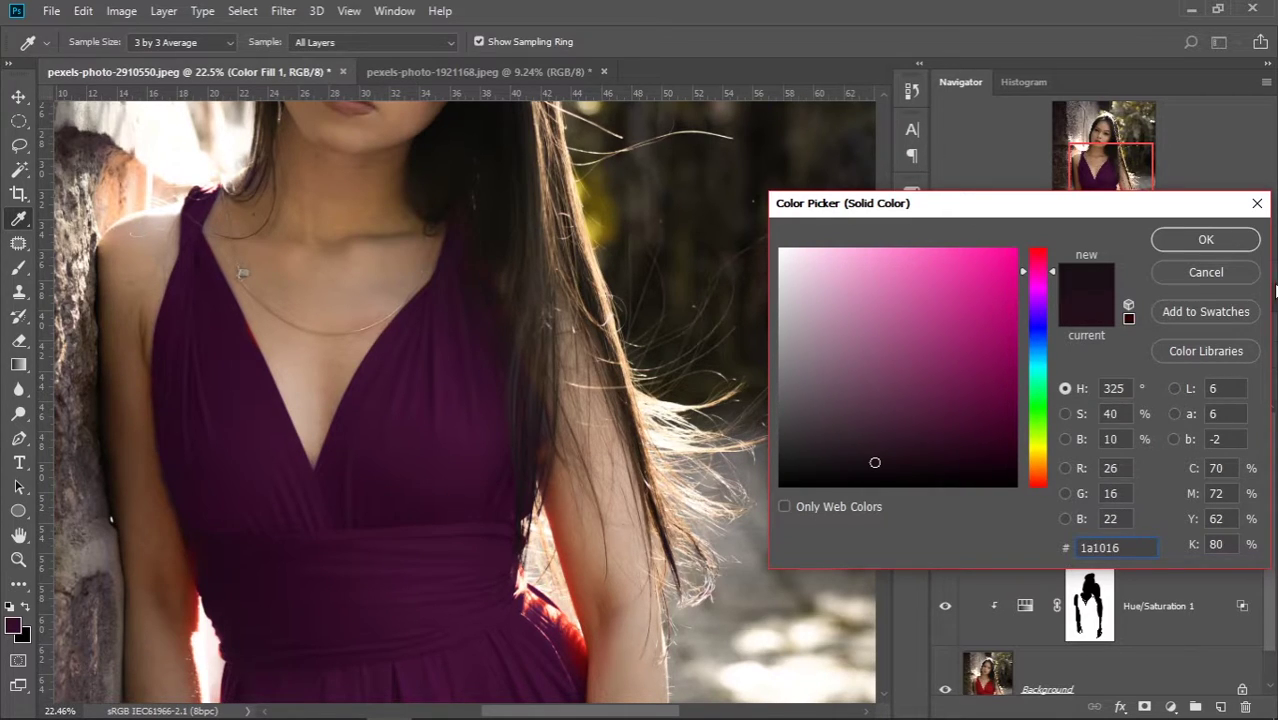
left_click(1210, 241)
key("b")
scroll(663, 441, "down", 2)
scroll(663, 441, "down", 2)
Toggle between the original red dress and the purple recolour to compare them
scroll(663, 441, "down", 1)
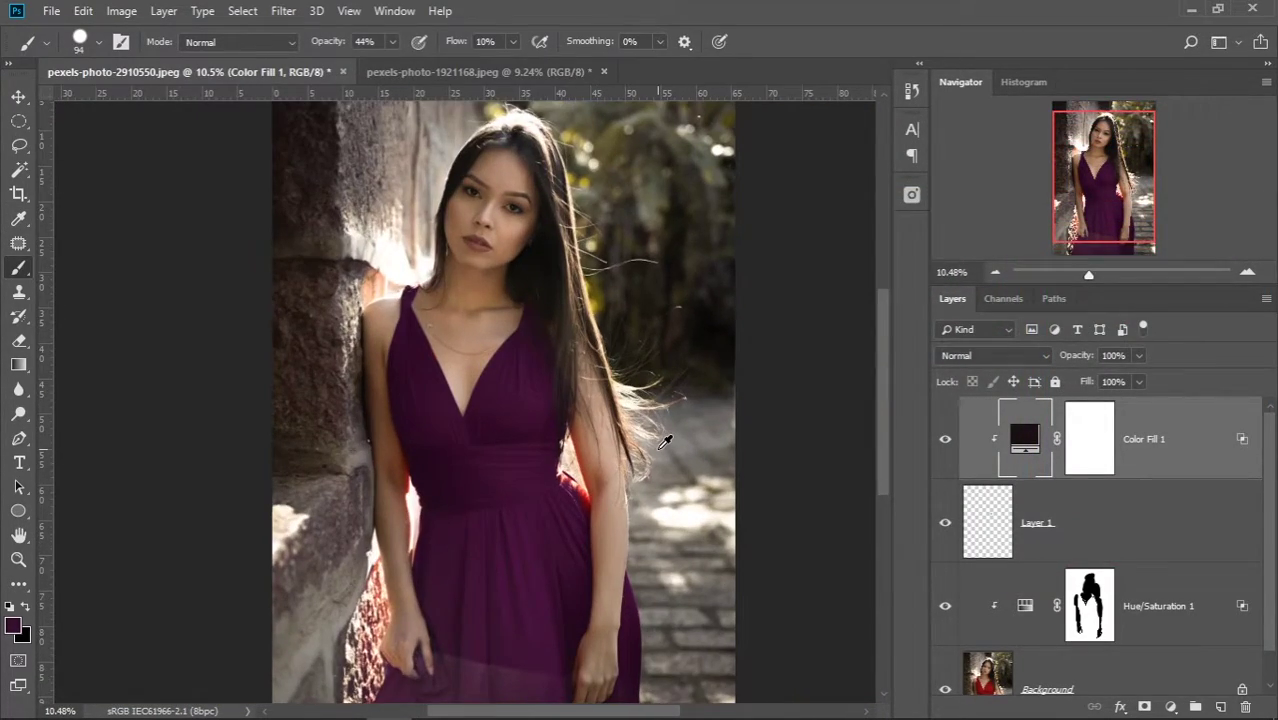
scroll(665, 447, "down", 1)
scroll(667, 453, "down", 1)
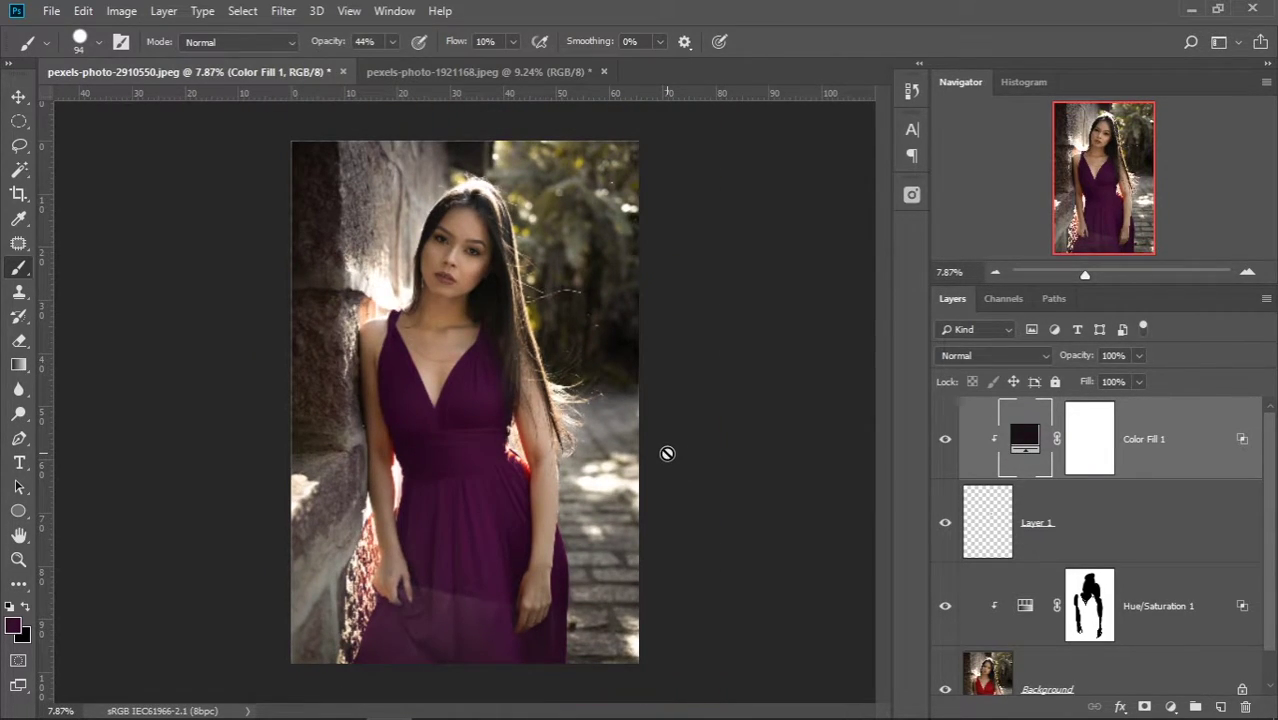
scroll(1004, 533, "down", 1)
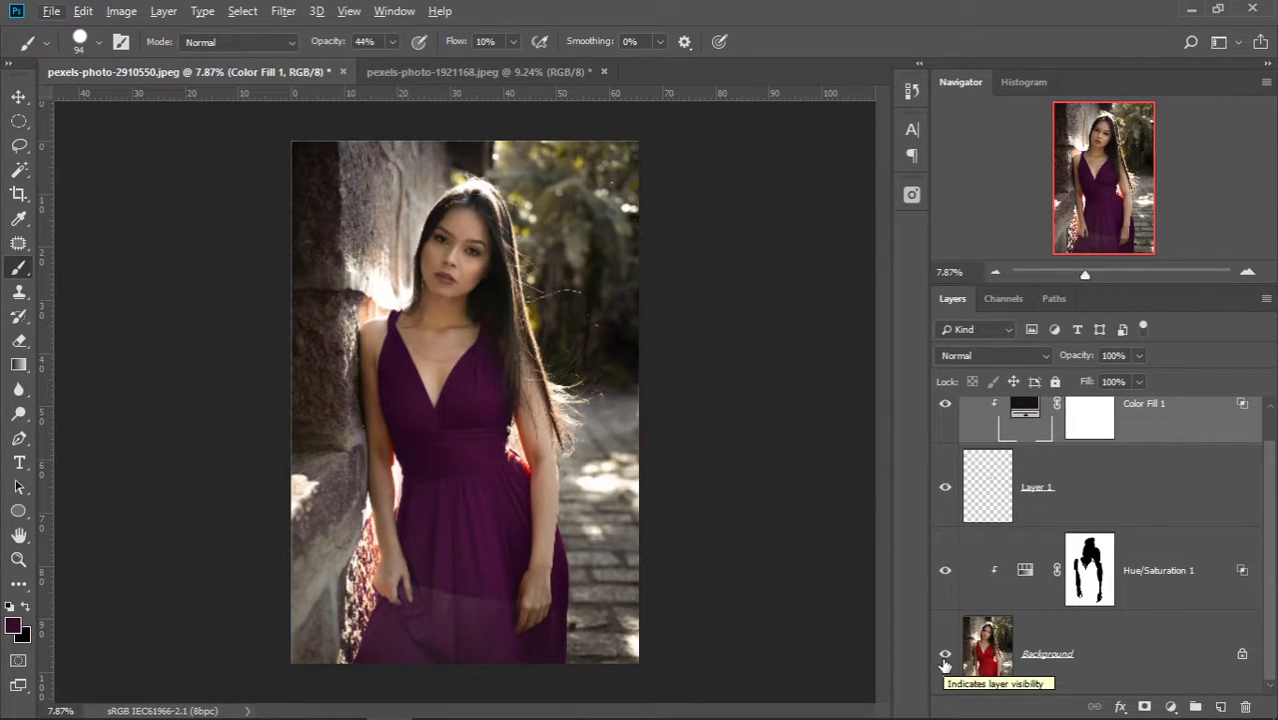
left_click(945, 655, "alt")
left_click(945, 655, "alt")
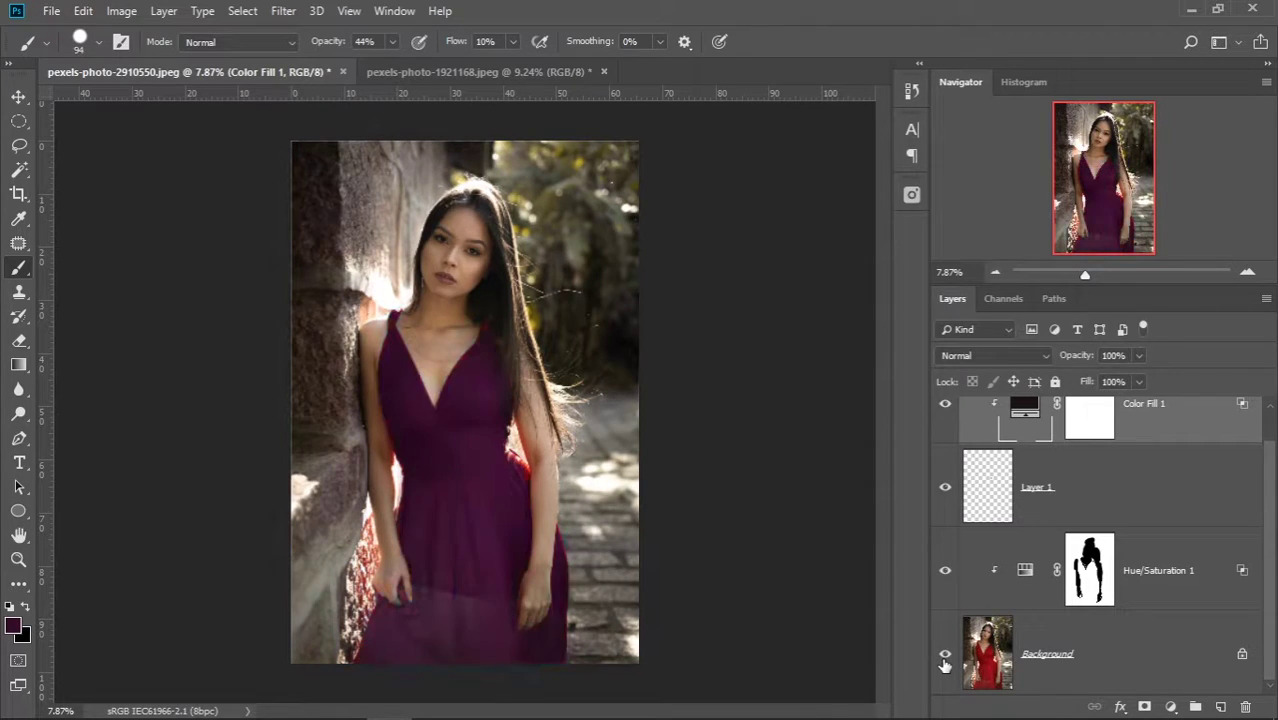
scroll(497, 395, "up", 3)
scroll(497, 395, "up", 2)
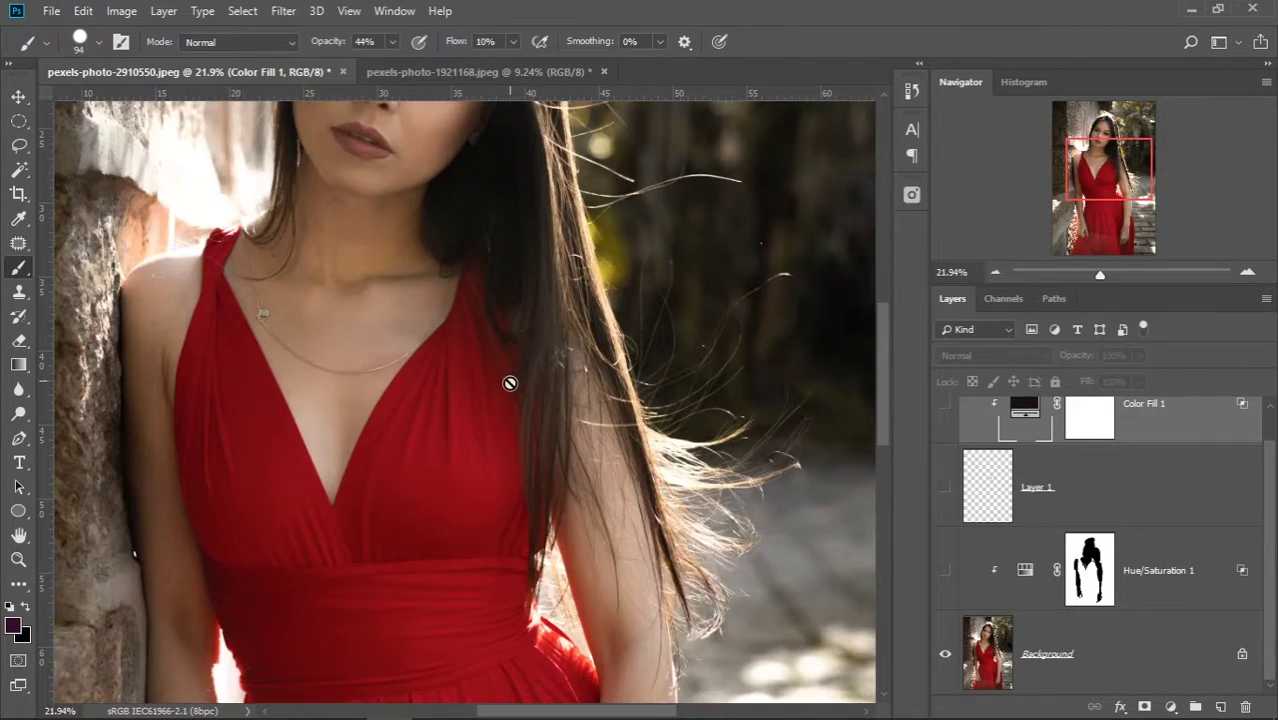
scroll(479, 460, "down", 1)
scroll(476, 506, "down", 2)
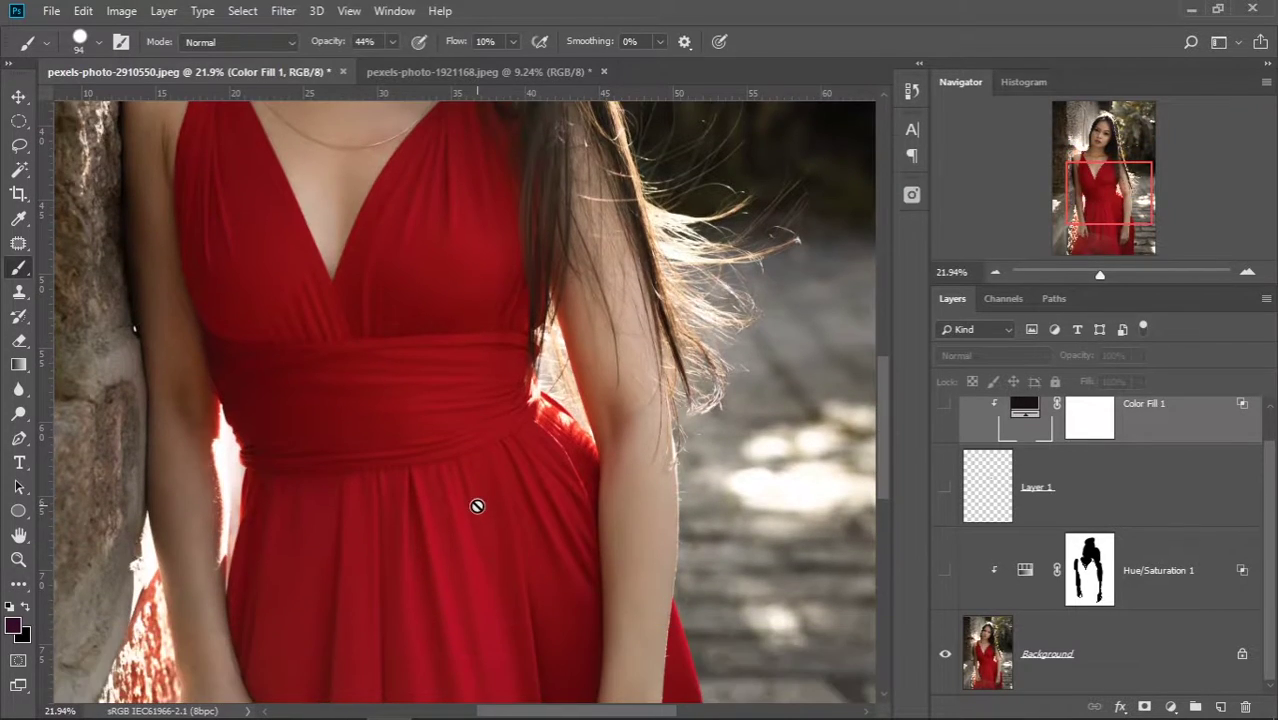
scroll(477, 520, "down", 2)
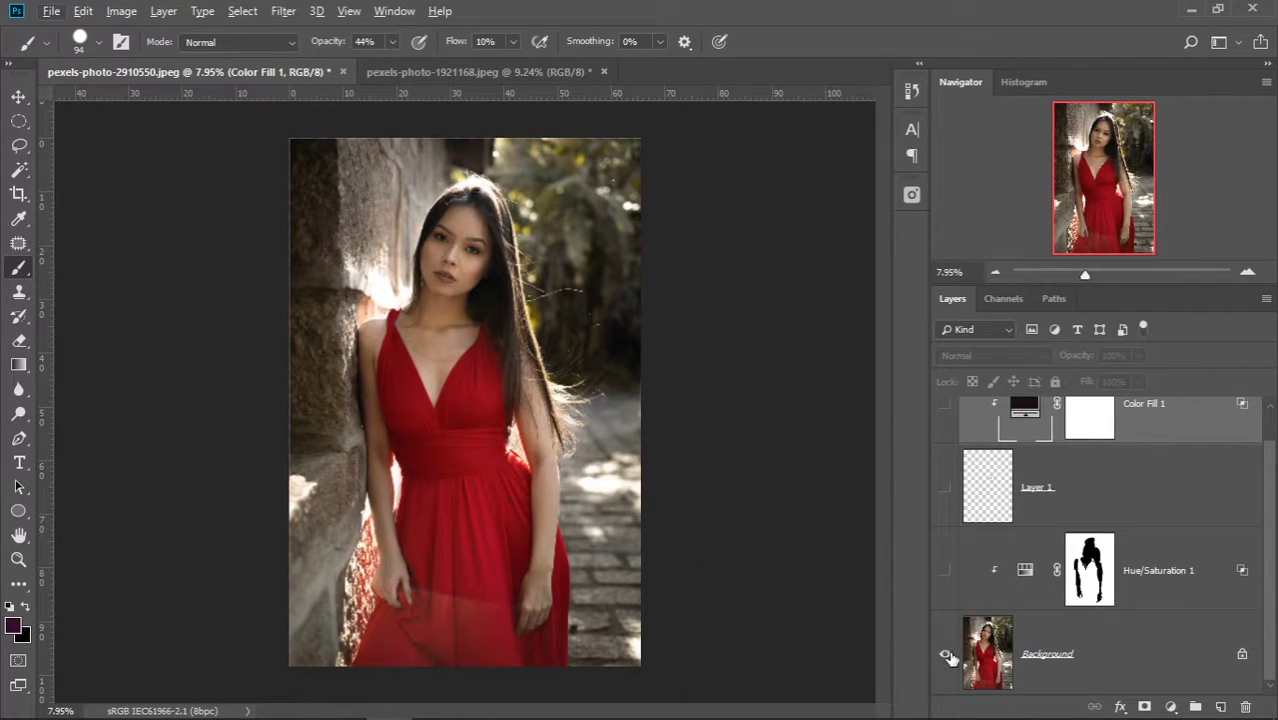
left_click(946, 656, "alt")
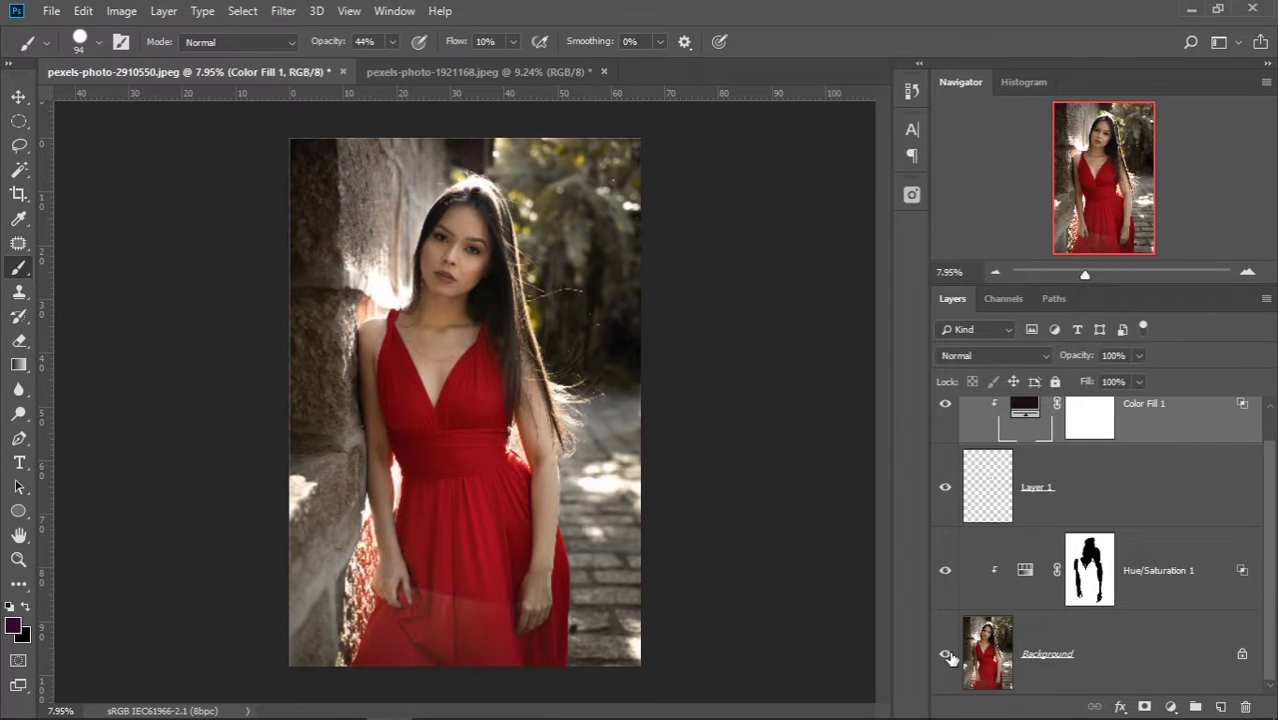
left_click(946, 656, "alt")
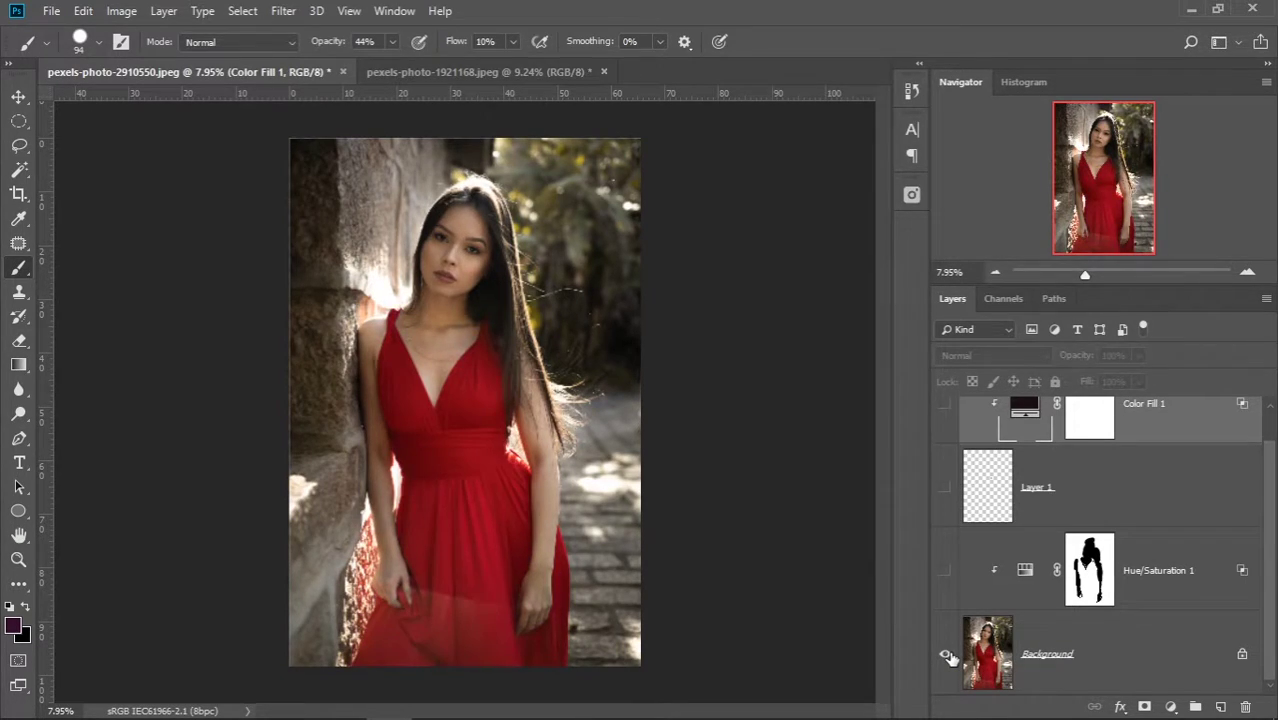
left_click(946, 656, "alt")
left_click(946, 656, "alt")
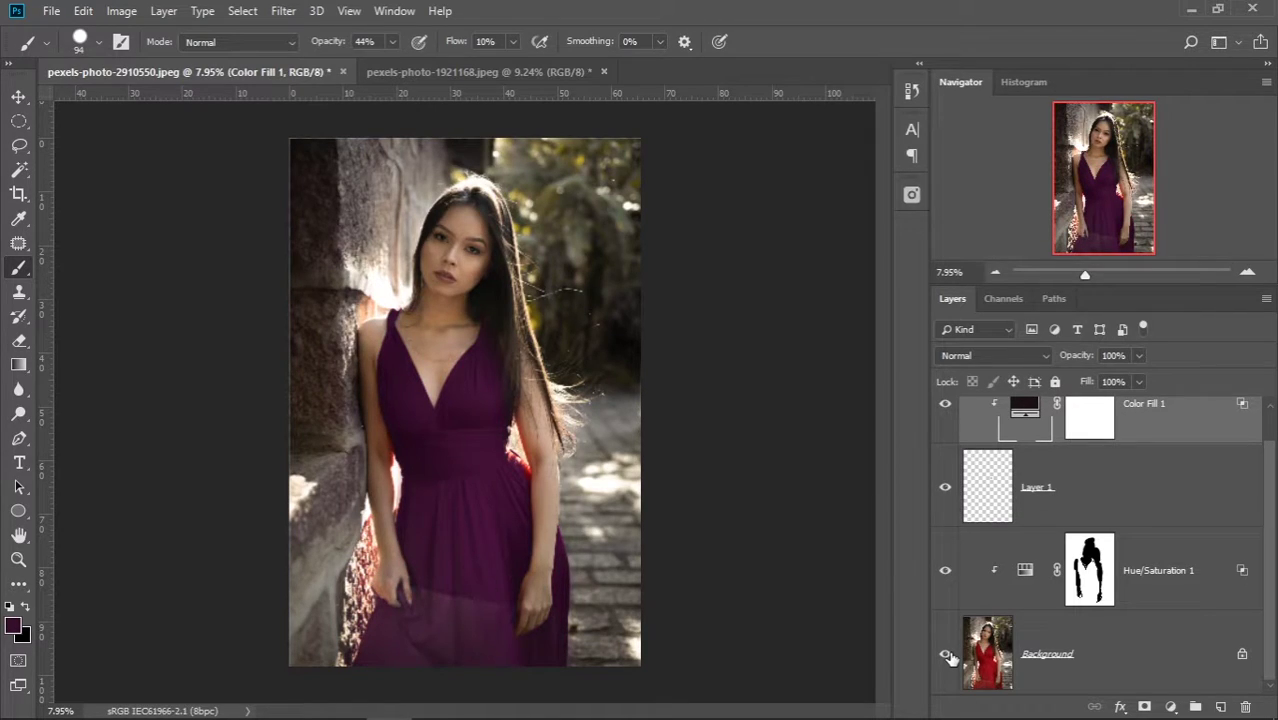
Make the forest portrait pexels-photo-1921168.jpeg the active document
left_click(480, 72)
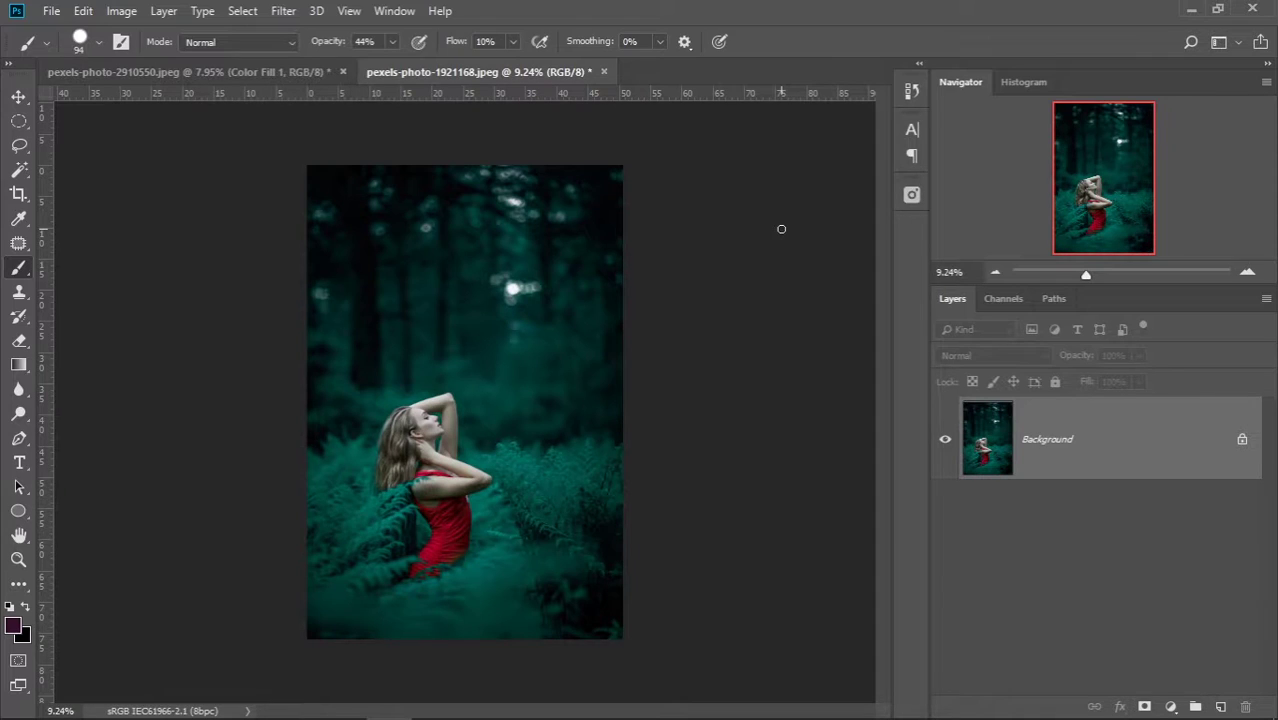
left_click(162, 72)
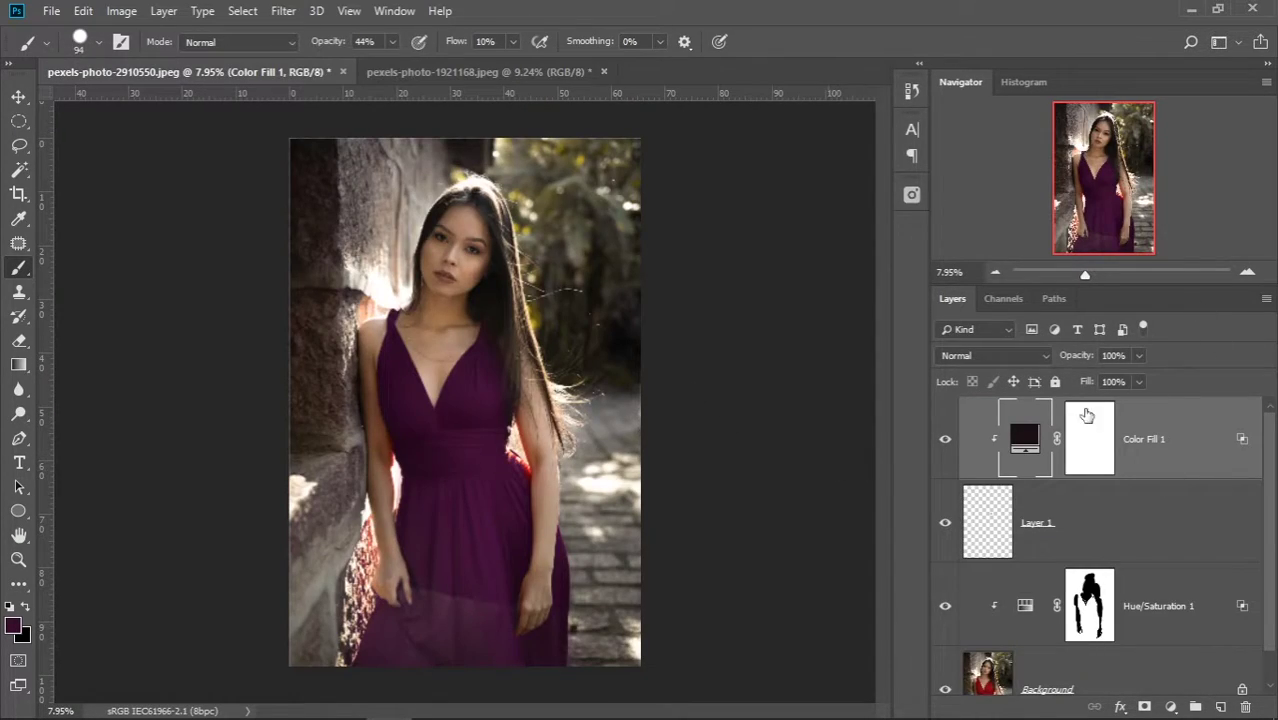
left_click(462, 72)
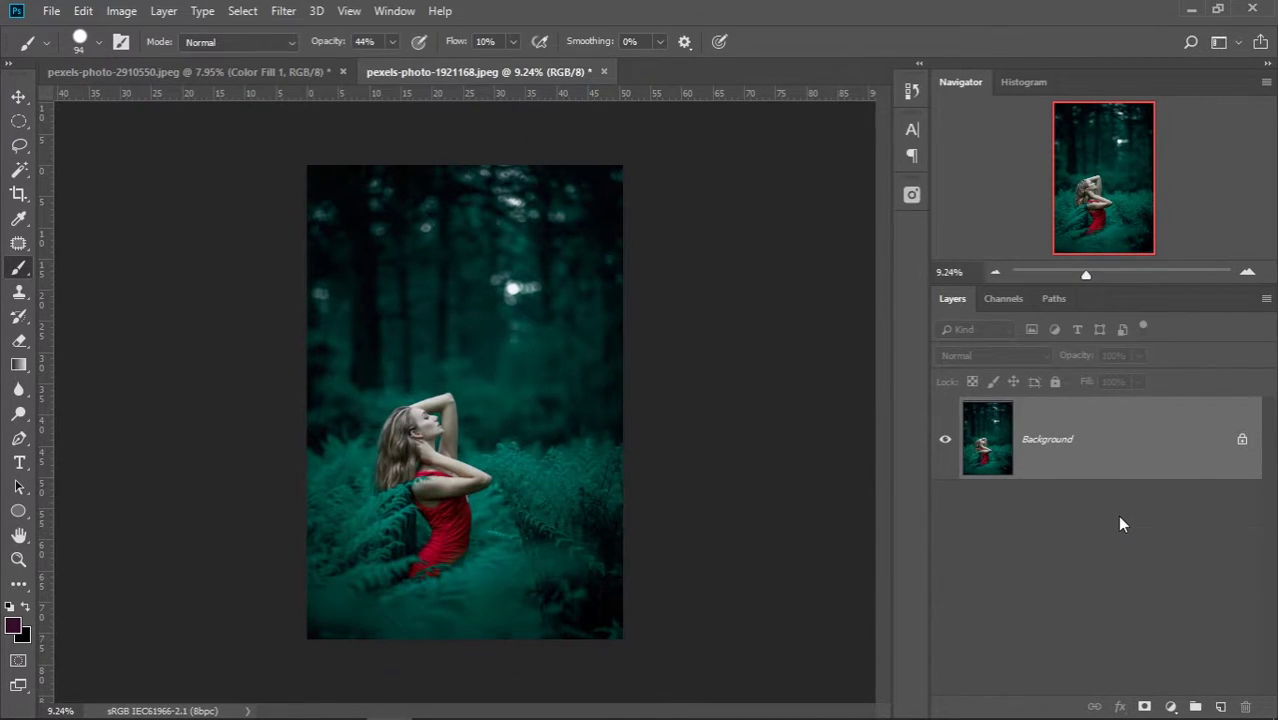
Add a Hue/Saturation 1 layer to the forest portrait and target Reds by clicking the dress
left_click(1170, 706)
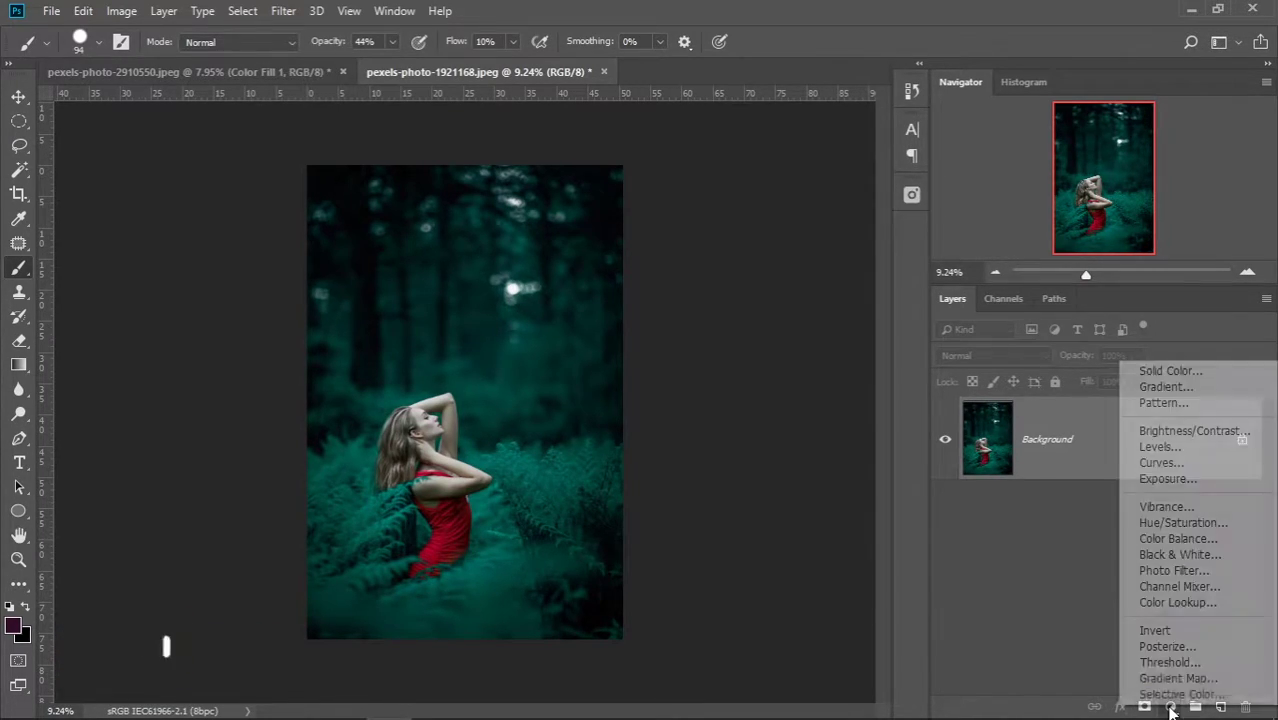
left_click(1160, 522)
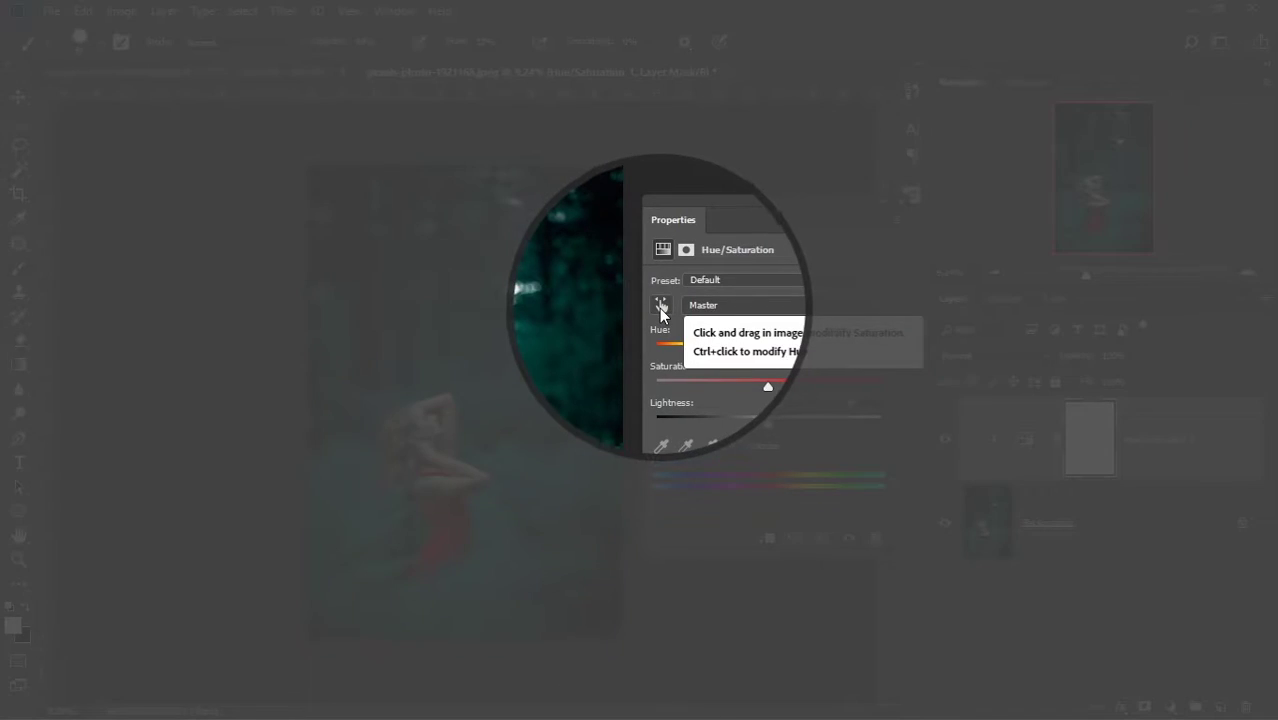
left_click(660, 306)
left_click(458, 524)
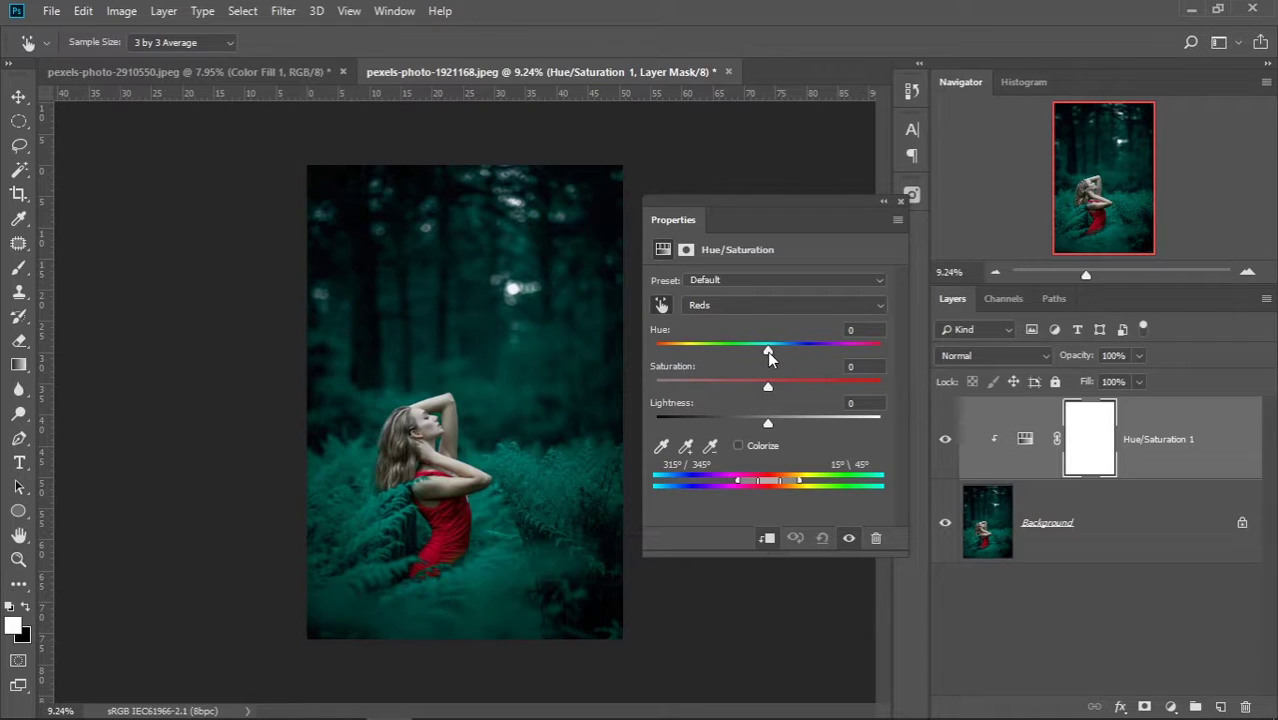
Try the Reds adjustment at Hue +180 with Saturation 30
left_click_drag(768, 353, 886, 360)
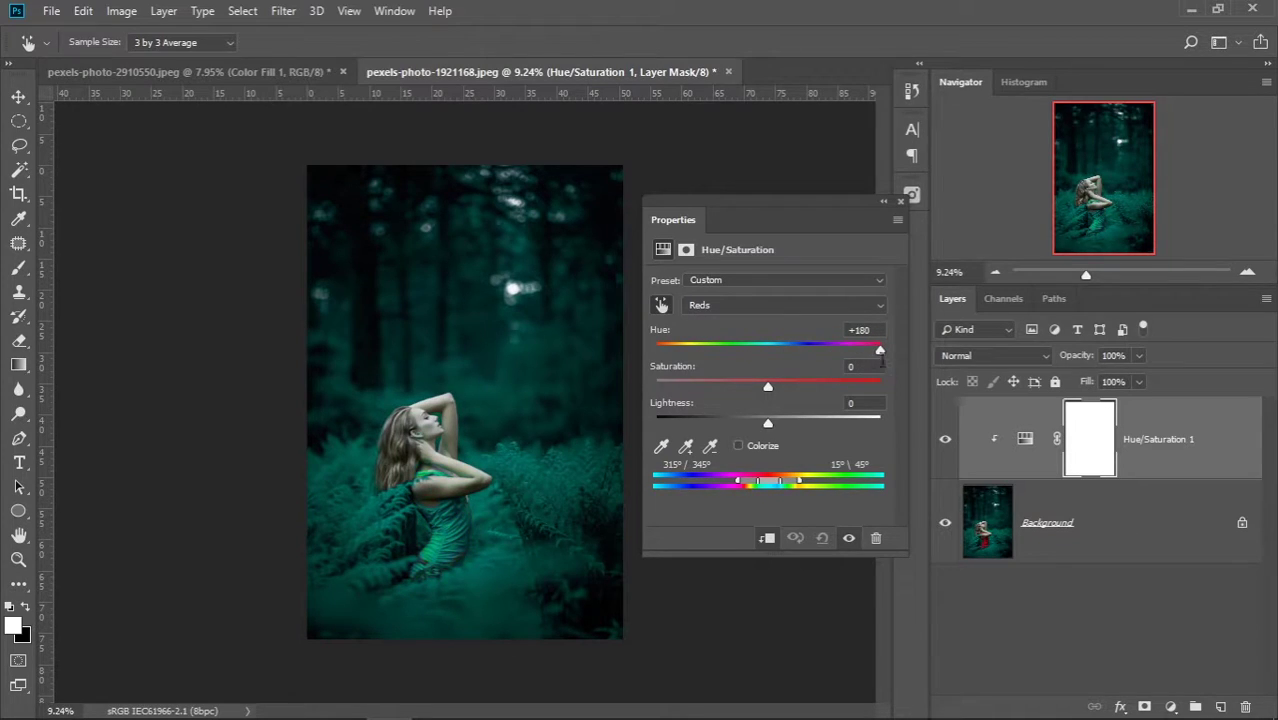
left_click_drag(767, 386, 789, 390)
scroll(513, 486, "up", 1)
scroll(513, 486, "up", 2)
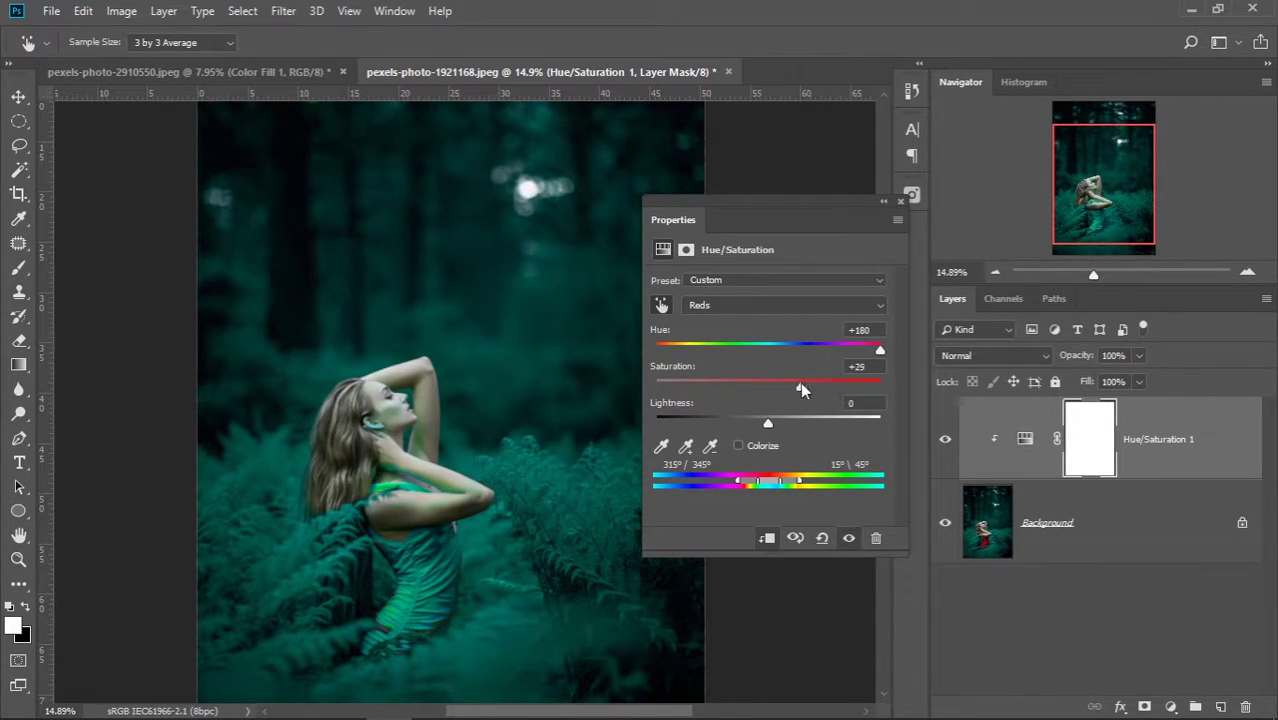
left_click_drag(802, 386, 806, 386)
left_click_drag(824, 386, 817, 386)
left_click(805, 386)
type("30")
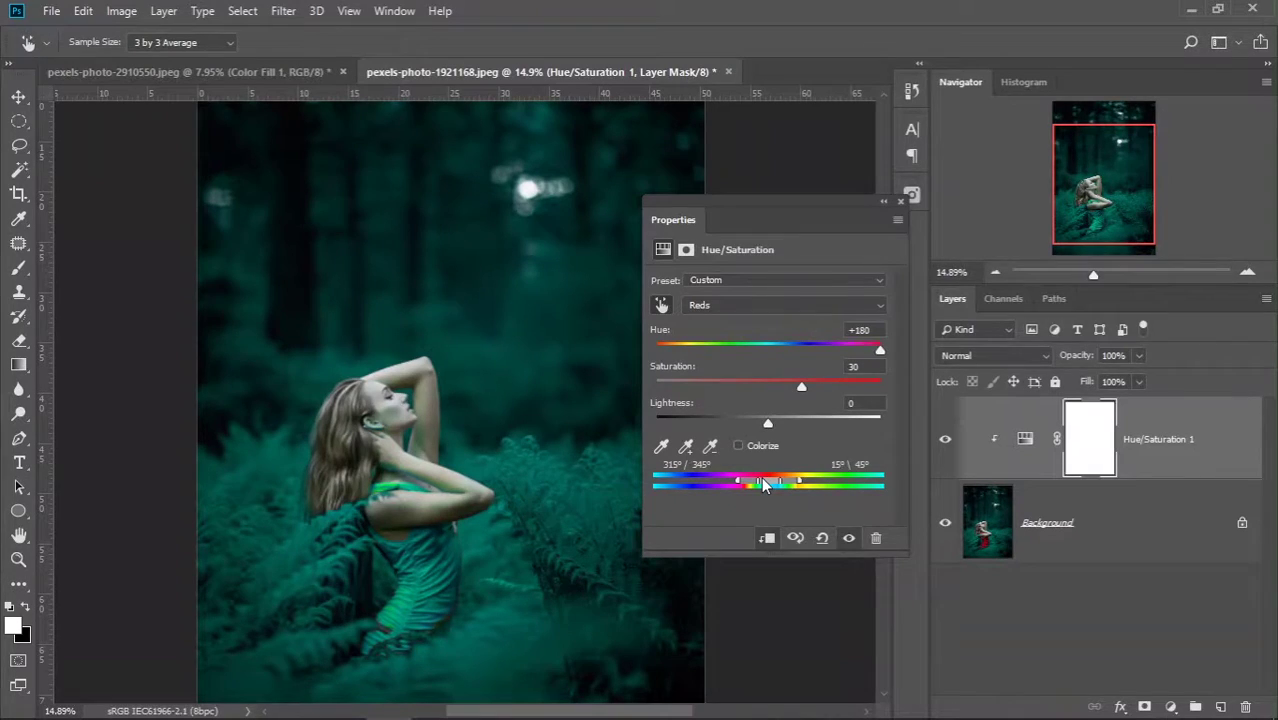
Widen the Reds range to 260°/308°–4°/58°, reset Hue and Saturation to 0, and zoom out
left_click_drag(763, 484, 737, 492)
left_click_drag(799, 484, 754, 487)
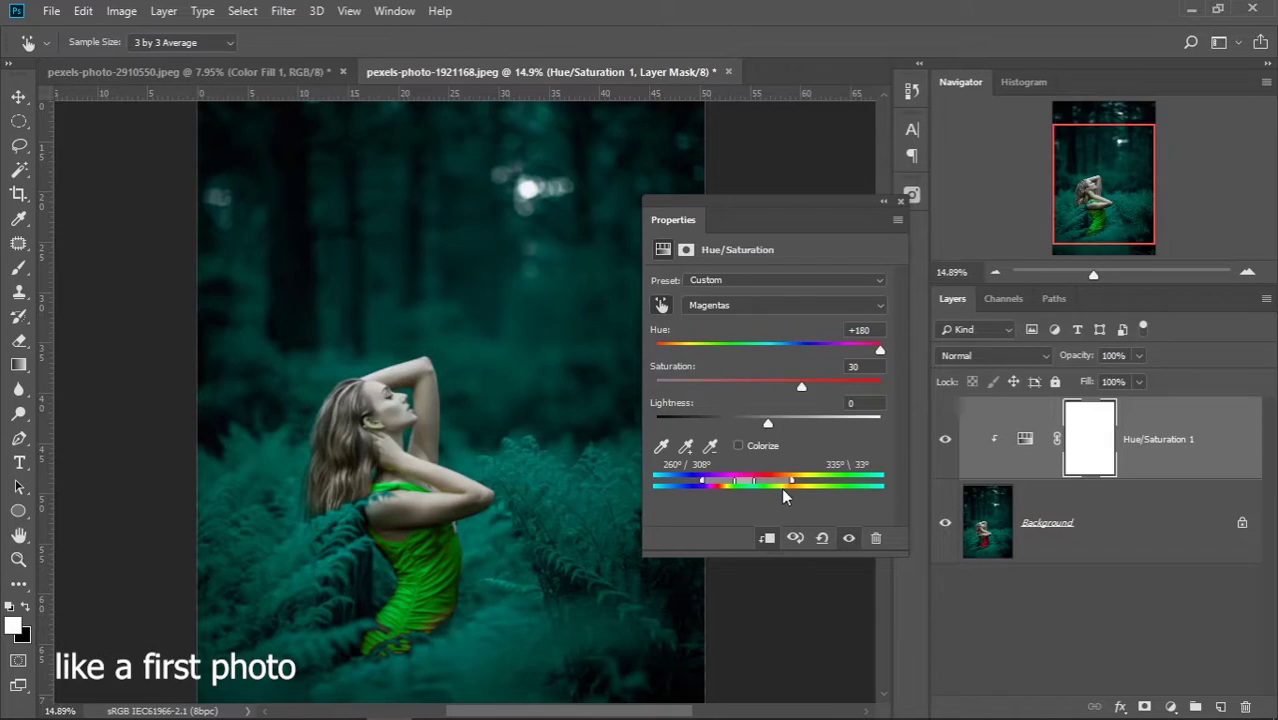
left_click_drag(781, 487, 806, 485)
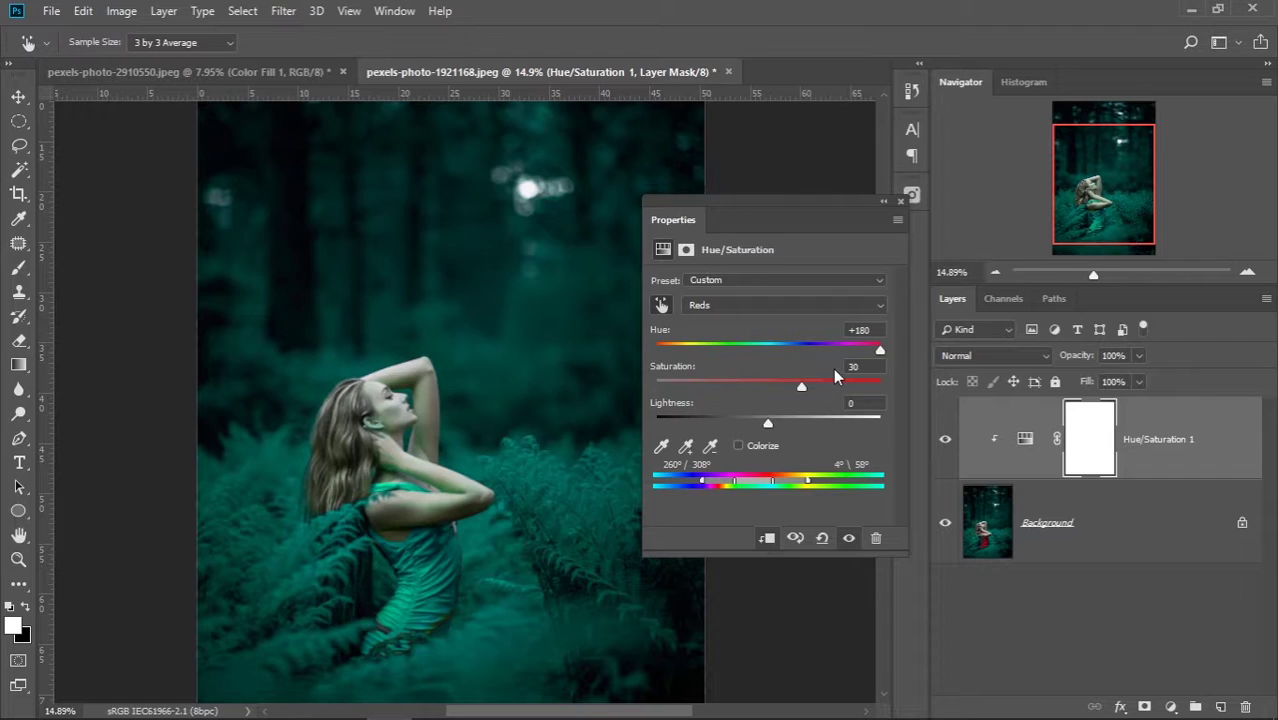
left_click(699, 372)
type("0")
key("shift+Tab")
type("0")
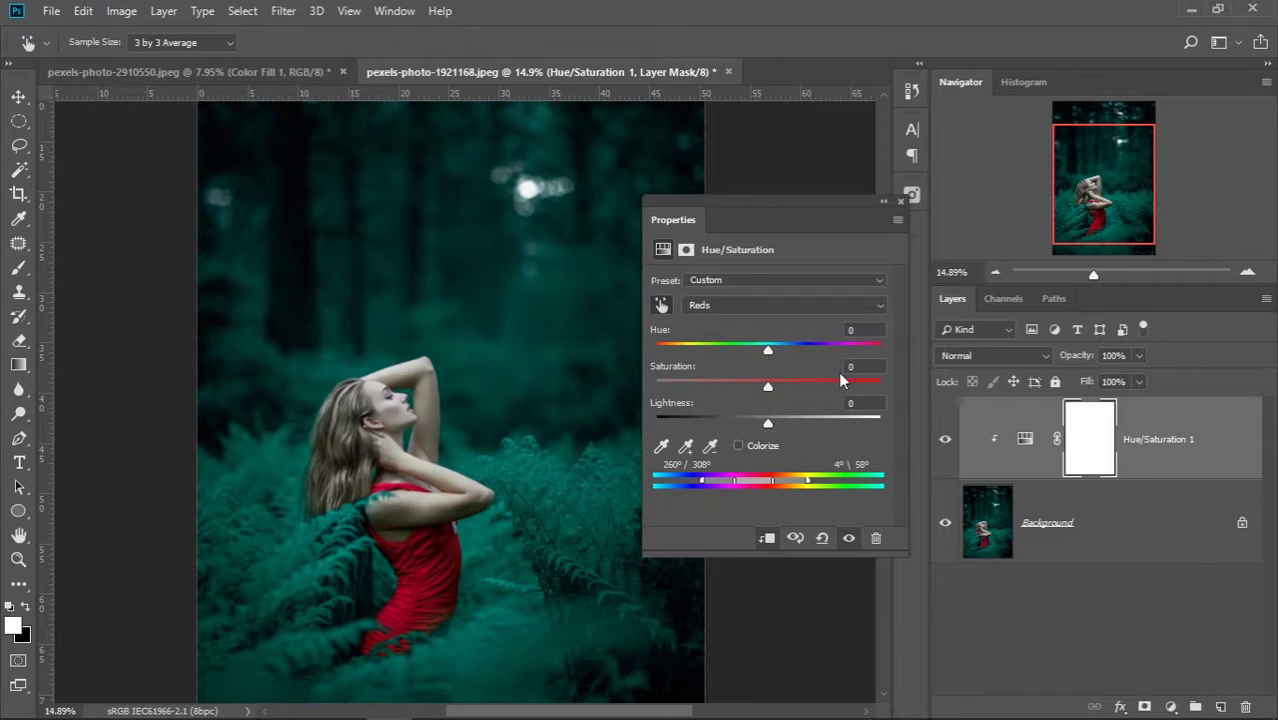
key("ctrl+minus")
key("ctrl+minus")
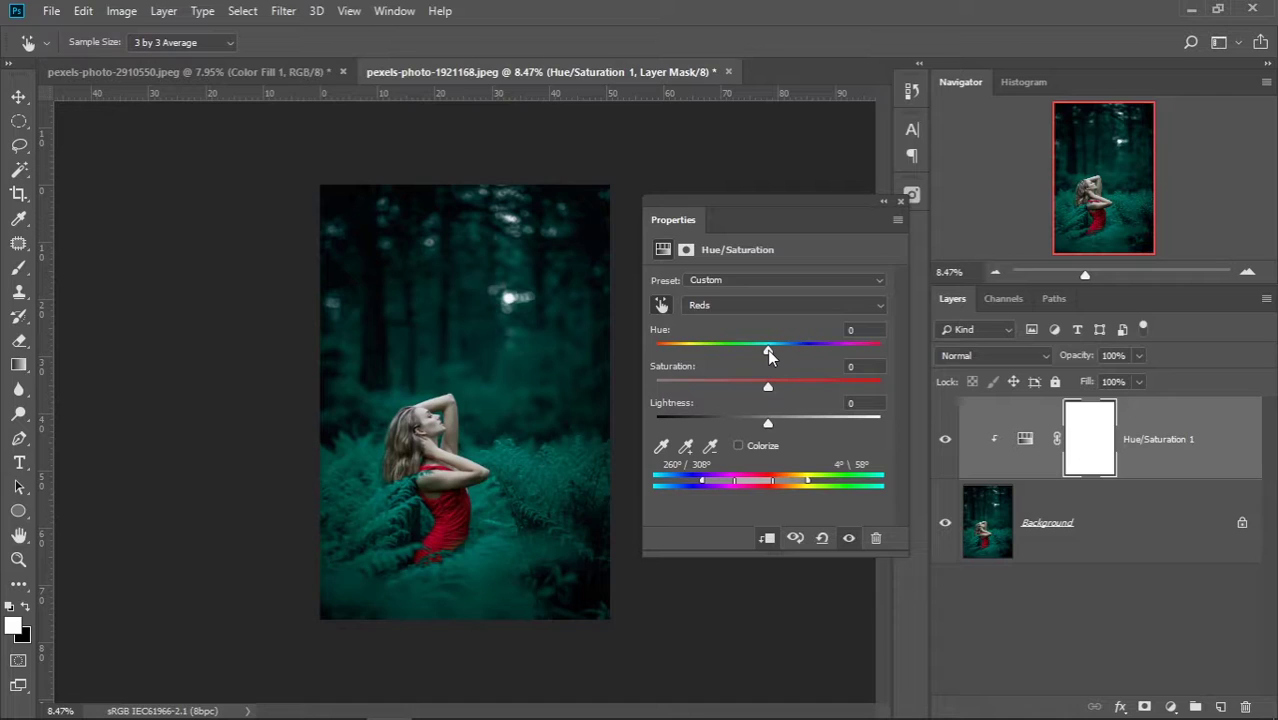
Test several Reds Hue values and darken the Reds Lightness on Hue/Saturation 1
mouse_move(767, 349)
left_mouse_down()
mouse_move(777, 353)
mouse_move(680, 352)
mouse_move(869, 353)
mouse_move(698, 350)
left_mouse_up()
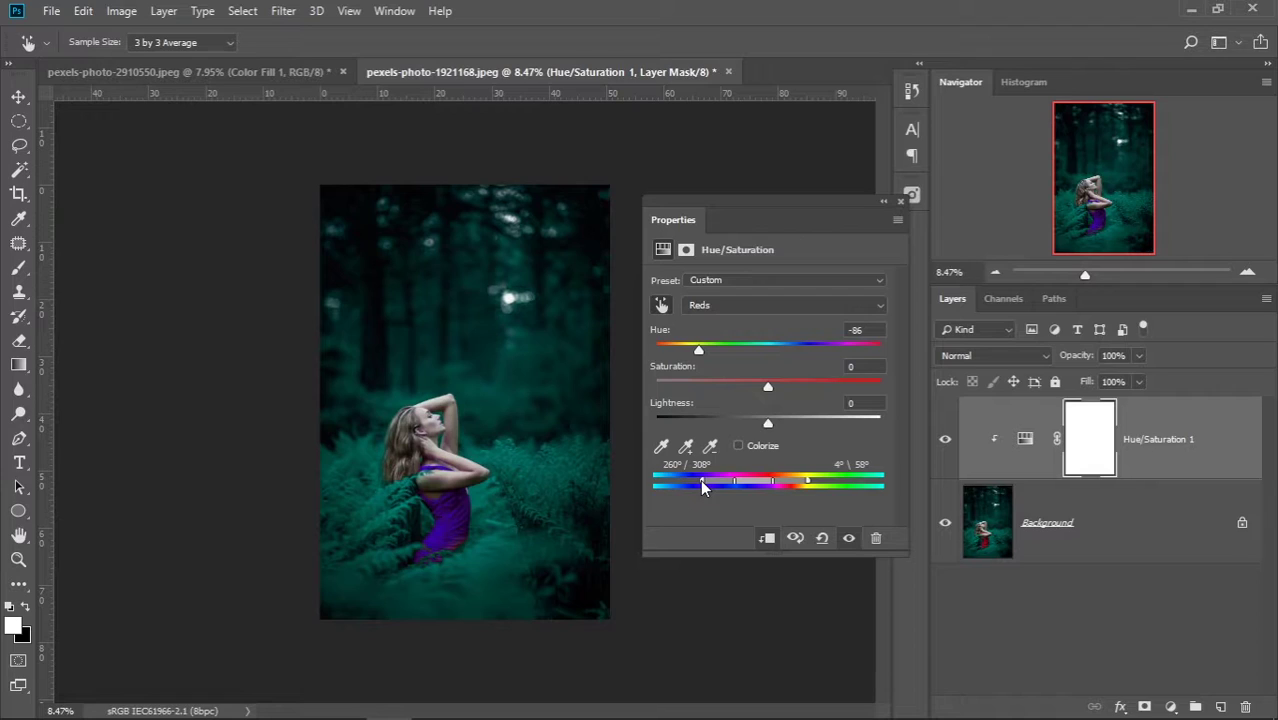
mouse_move(699, 349)
left_mouse_down()
mouse_move(872, 349)
mouse_move(703, 349)
mouse_move(738, 364)
mouse_move(704, 366)
left_mouse_up()
mouse_move(704, 349)
left_mouse_down()
mouse_move(805, 350)
mouse_move(769, 350)
left_mouse_up()
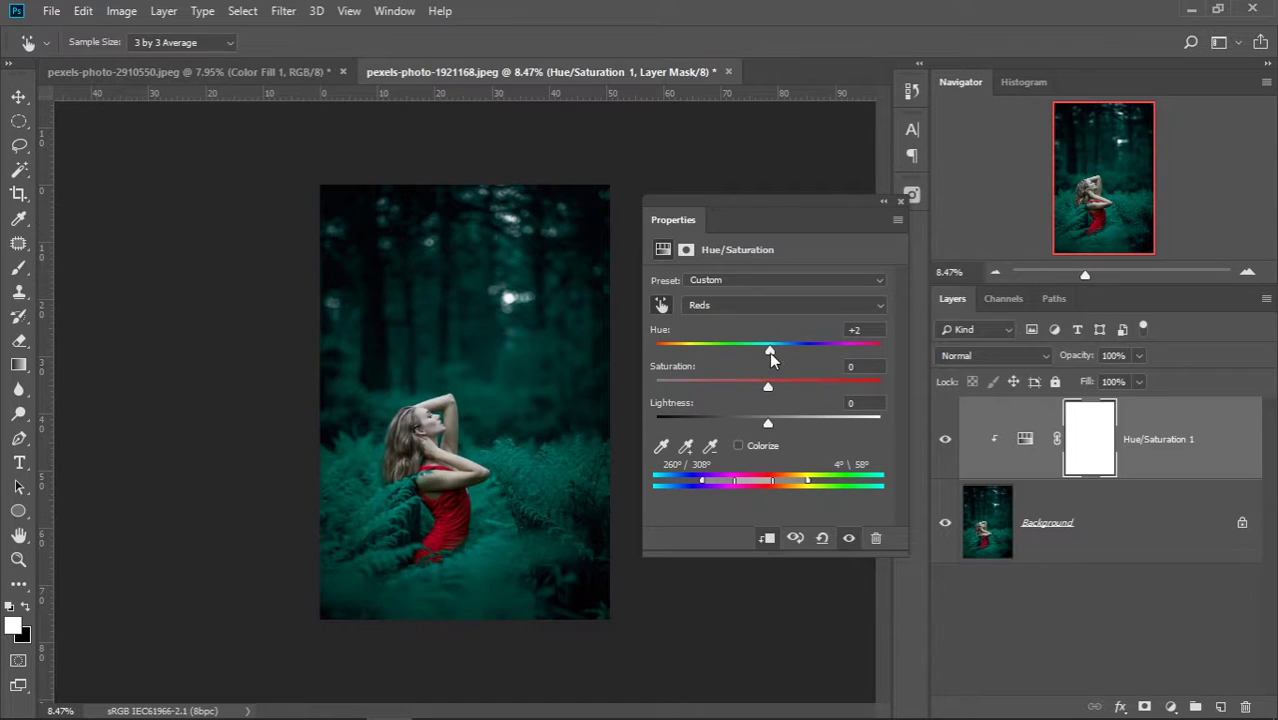
mouse_move(769, 350)
left_mouse_down()
mouse_move(808, 353)
mouse_move(785, 352)
left_mouse_up()
mouse_move(768, 422)
left_mouse_down()
mouse_move(721, 426)
mouse_move(744, 427)
mouse_move(731, 387)
left_mouse_up()
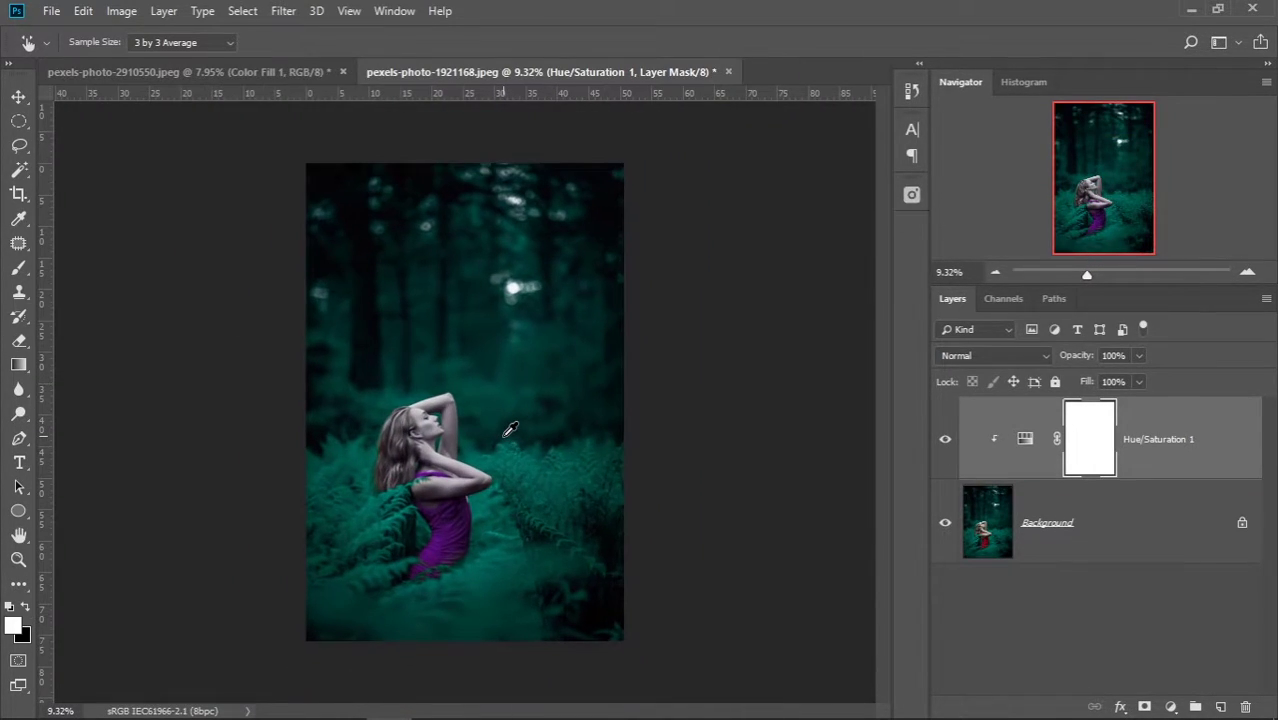
Toggle Hue/Saturation 1 visibility to compare the red and purple dress
left_click(943, 526, "alt")
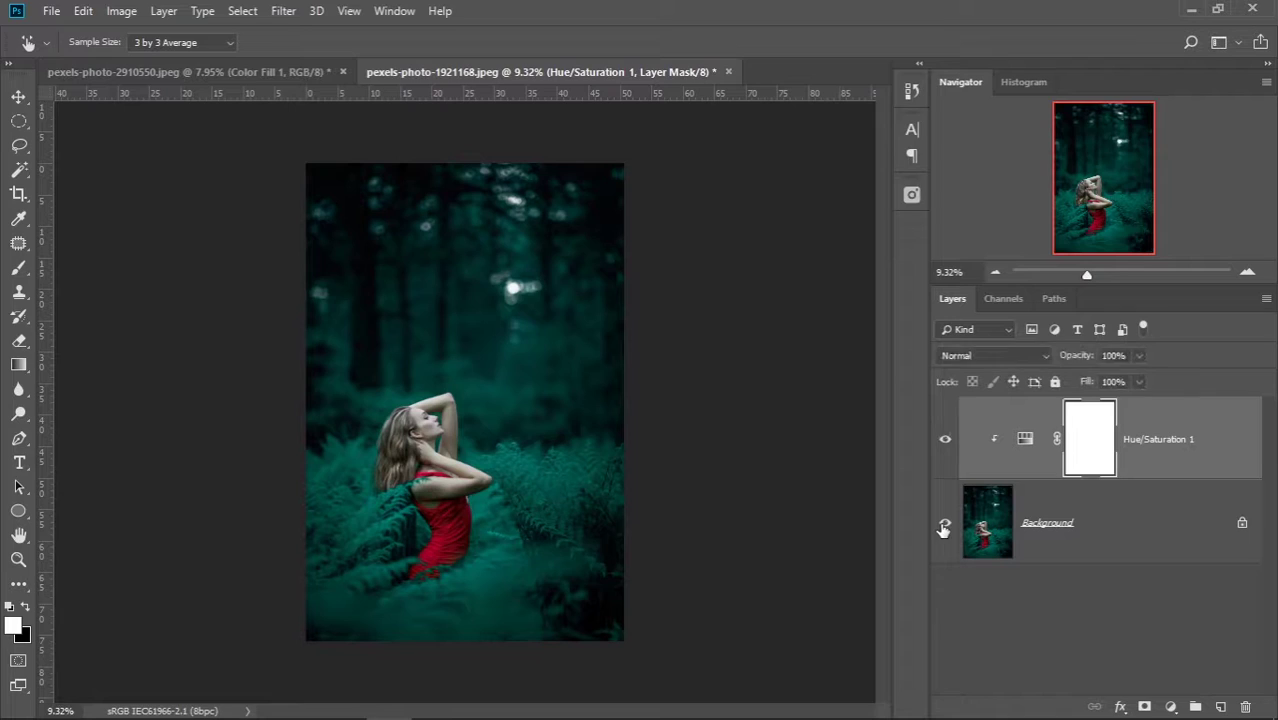
left_click(943, 526, "alt")
left_click(943, 526, "alt")
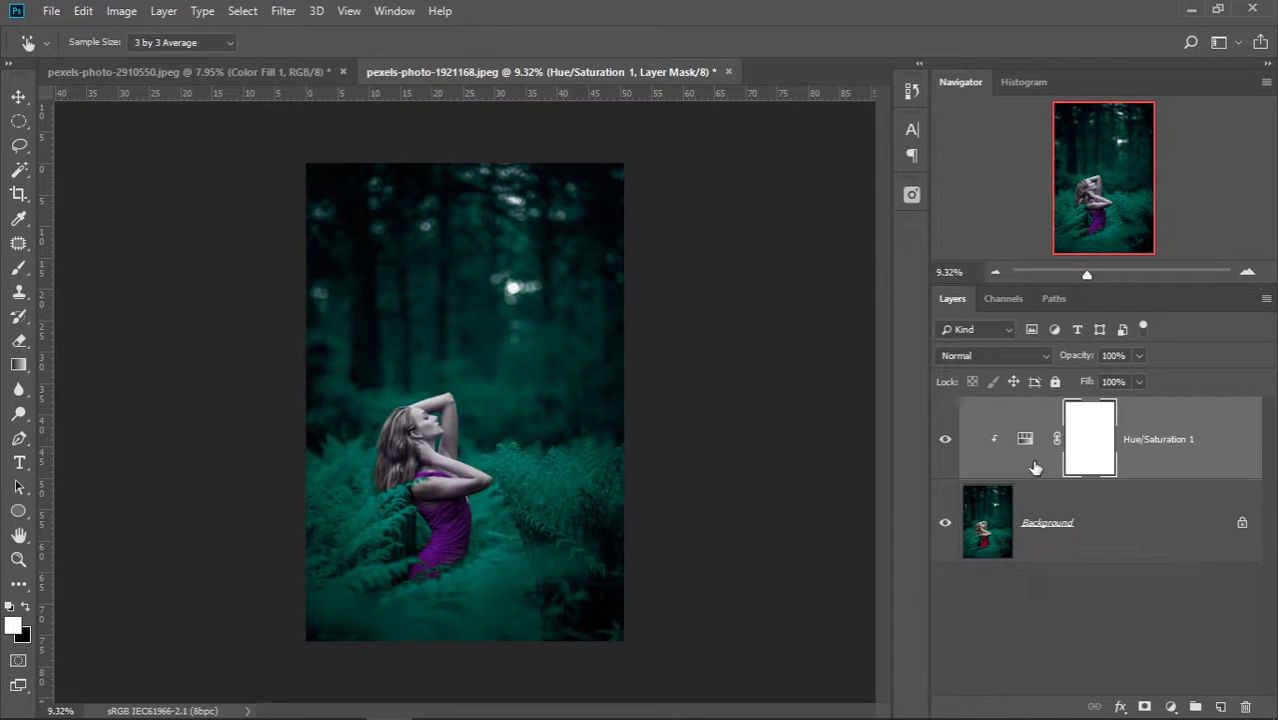
Select the Pencil tool with black as the foreground colour
key("b")
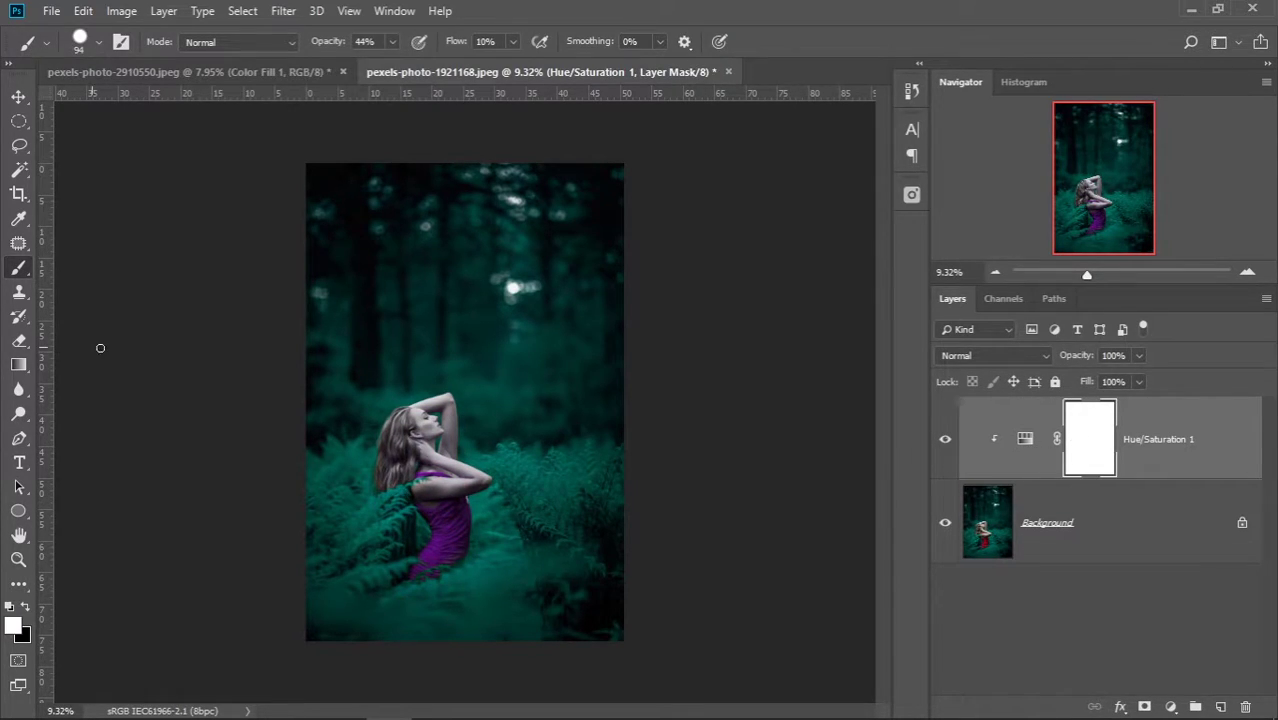
right_click(17, 270)
left_click(98, 285)
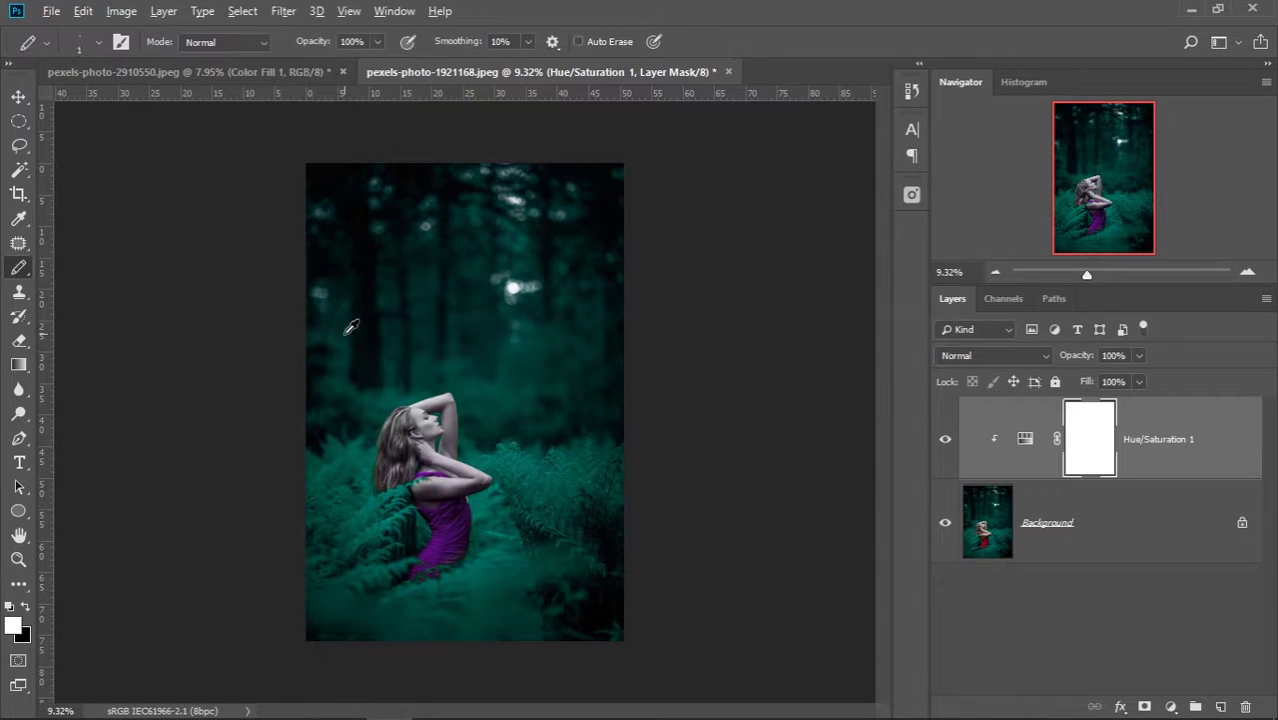
scroll(446, 400, "up", 2)
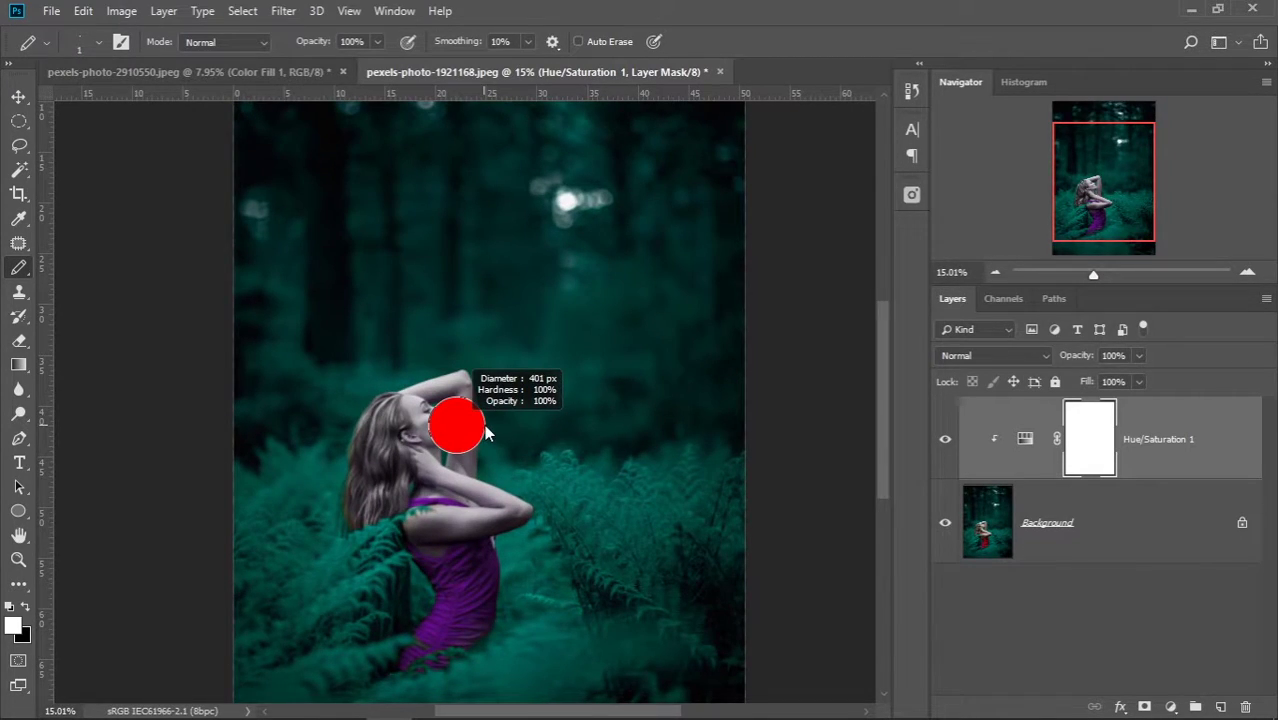
key("x")
Paint black on the adjustment mask over the face, hair and neck to keep them natural
left_click(415, 430)
left_click_drag(408, 432, 365, 500)
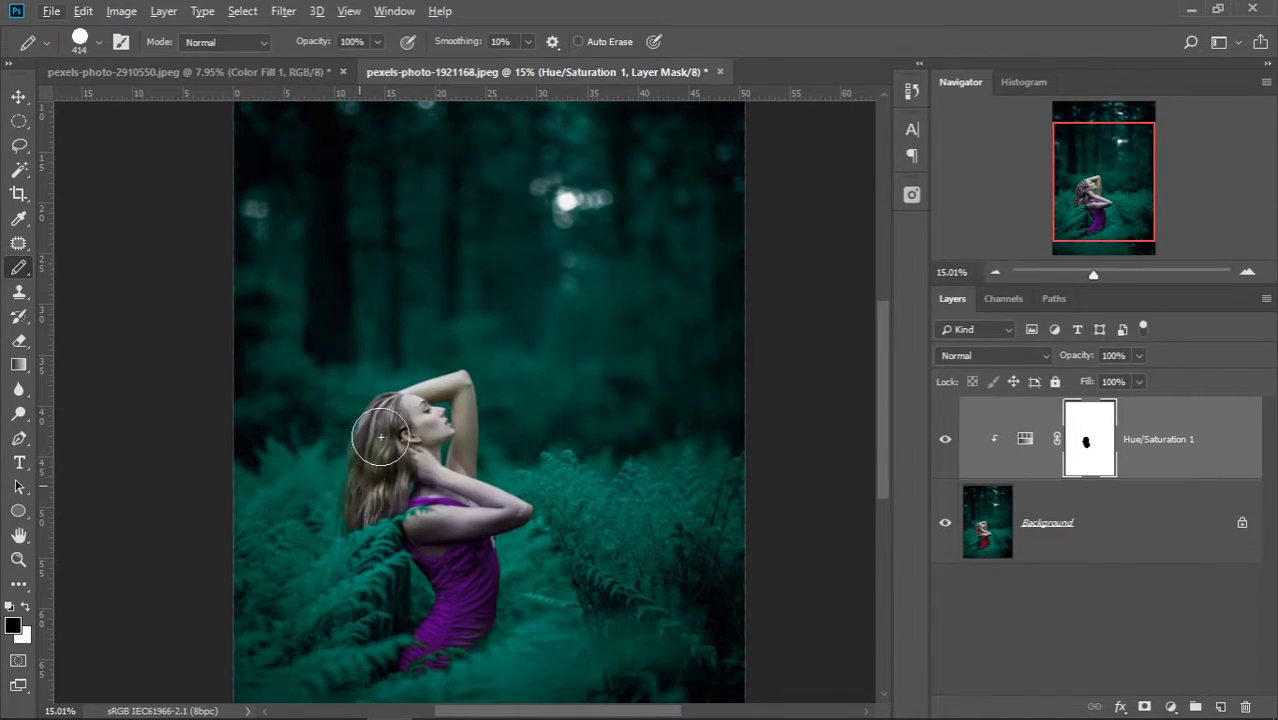
scroll(365, 500, "up", 2)
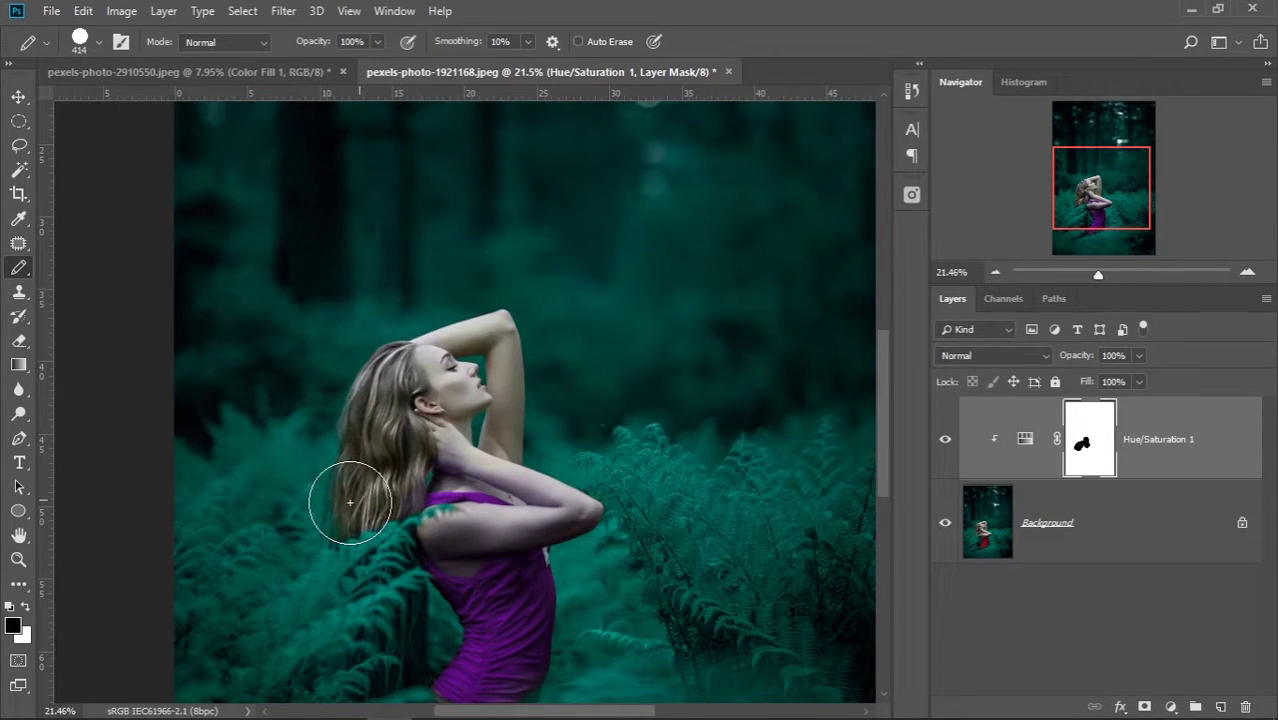
scroll(405, 482, "up", 2)
left_click_drag(414, 478, 449, 432)
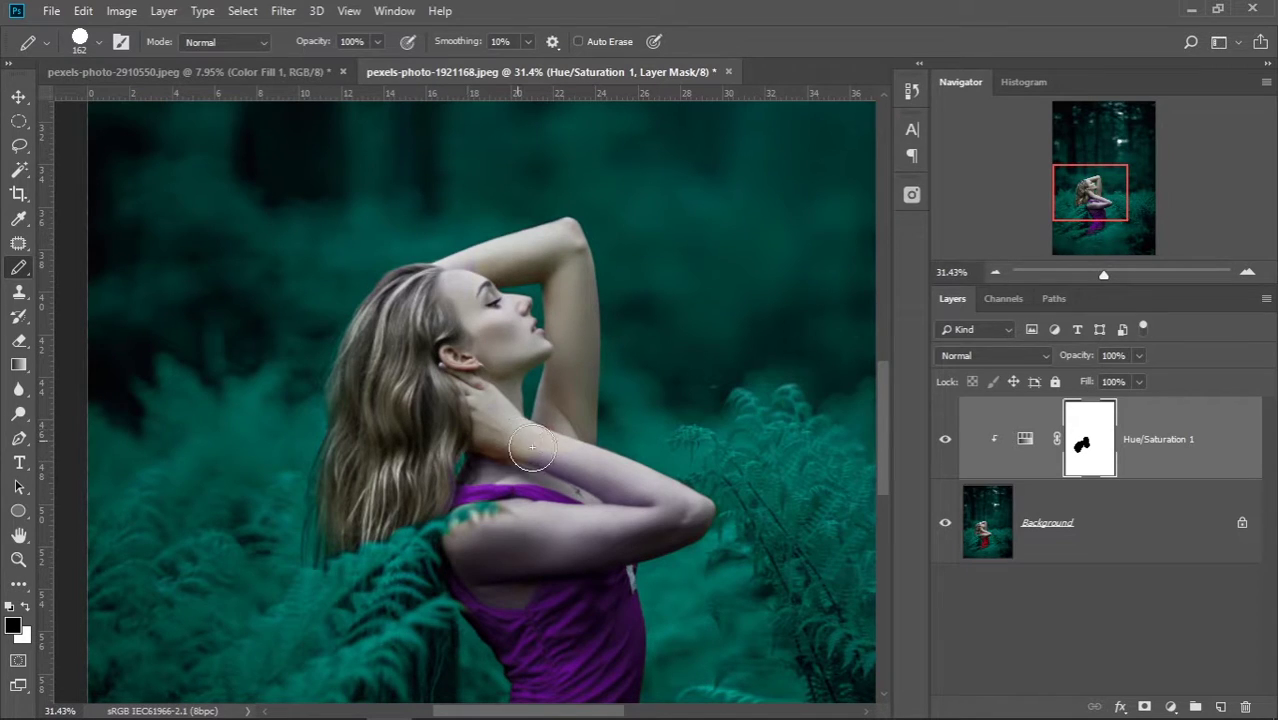
left_click(945, 524, "alt")
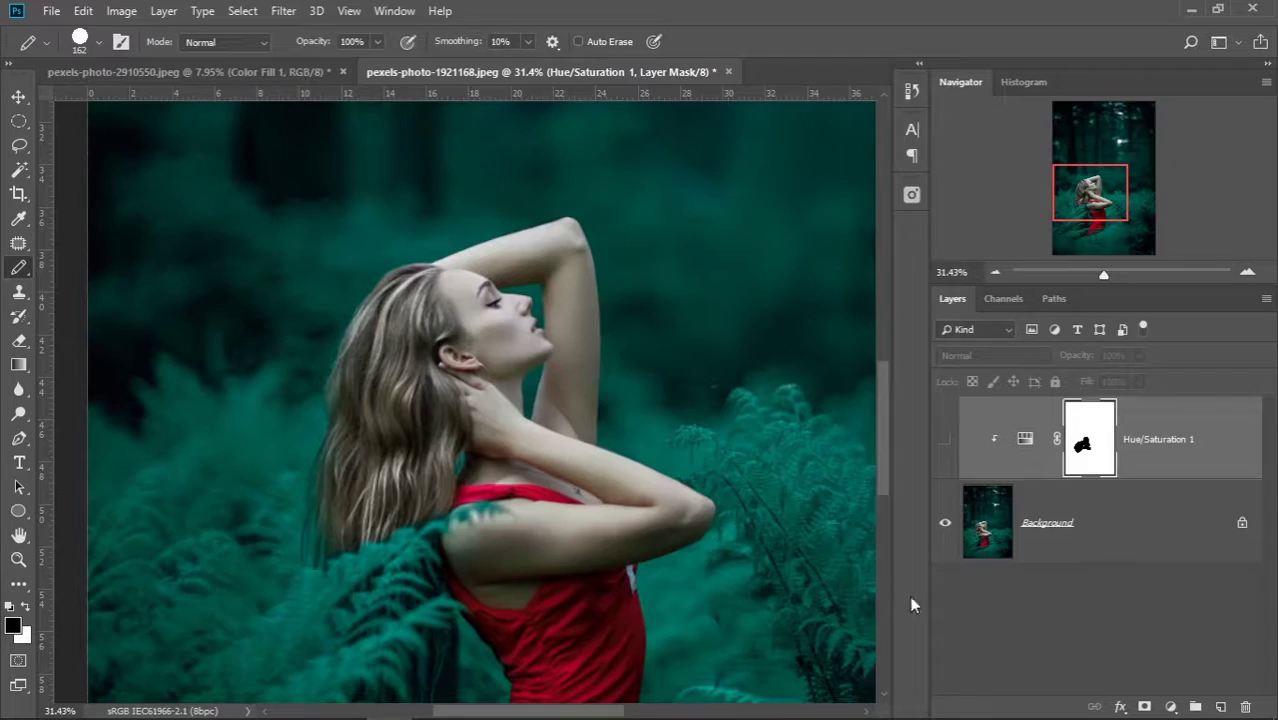
left_click(945, 524, "alt")
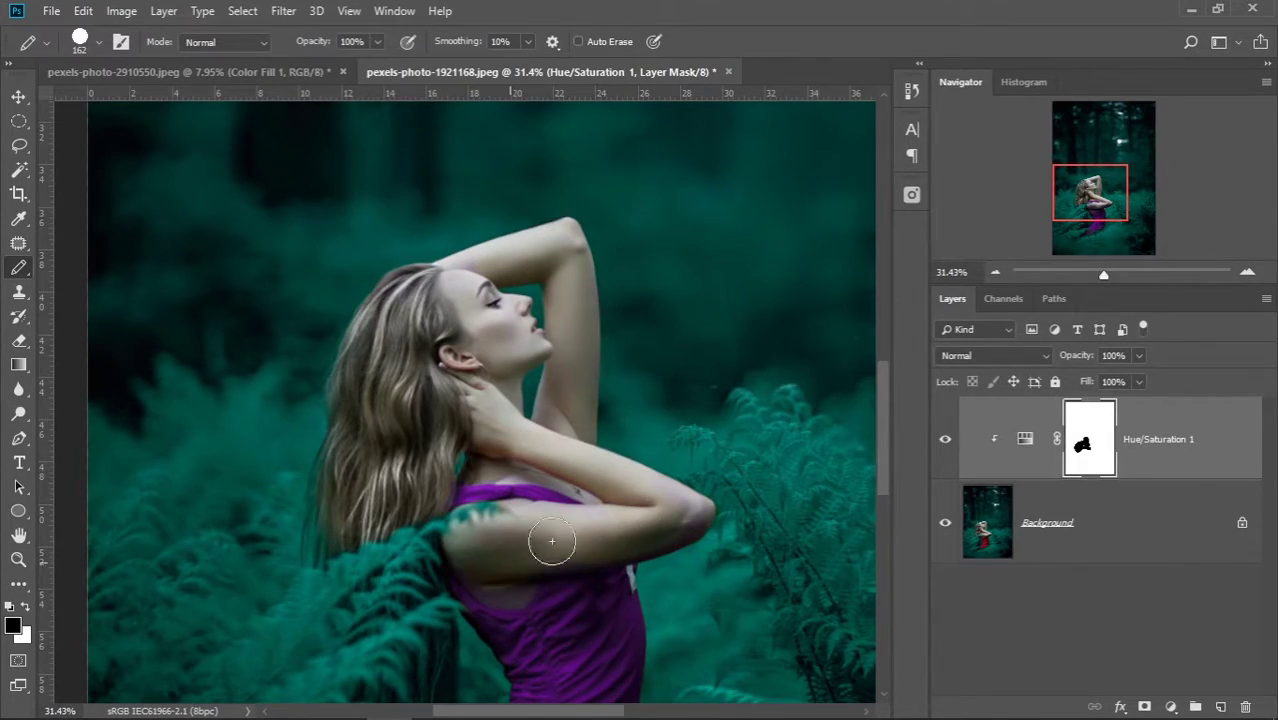
key("bracketleft")
key("bracketleft")
key("bracketleft")
scroll(560, 540, "up", 2)
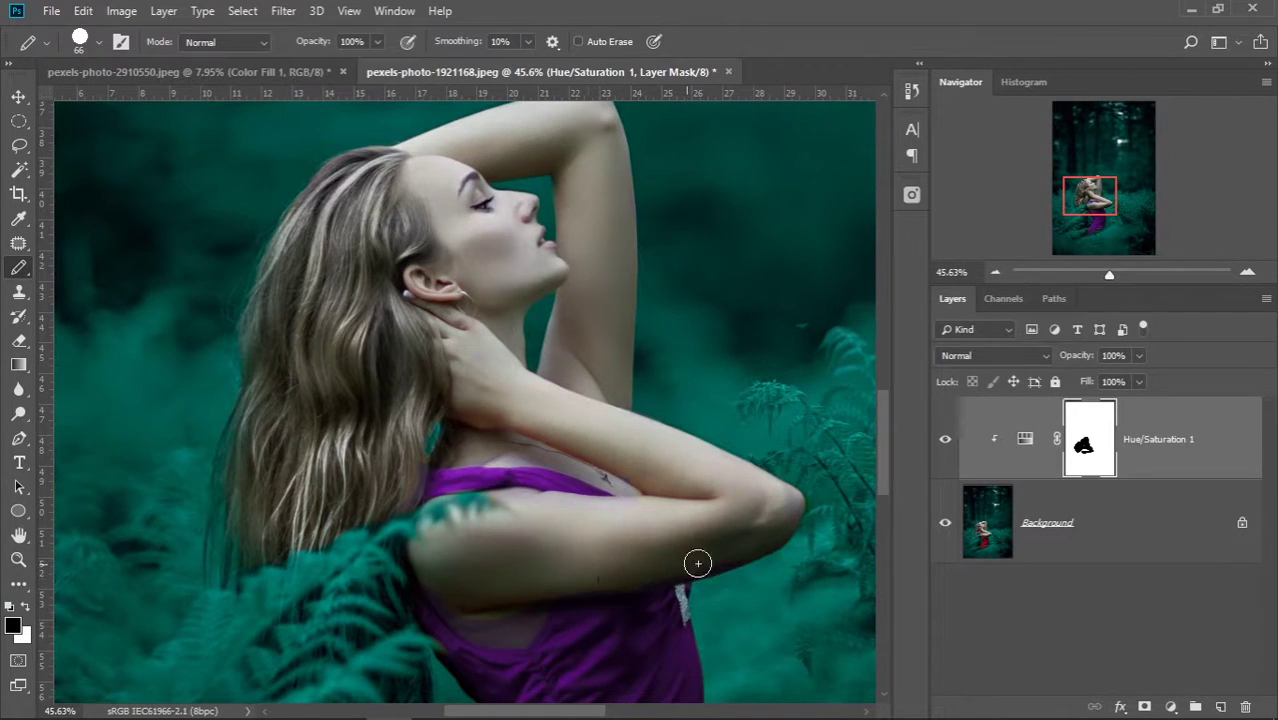
scroll(636, 577, "down", 1)
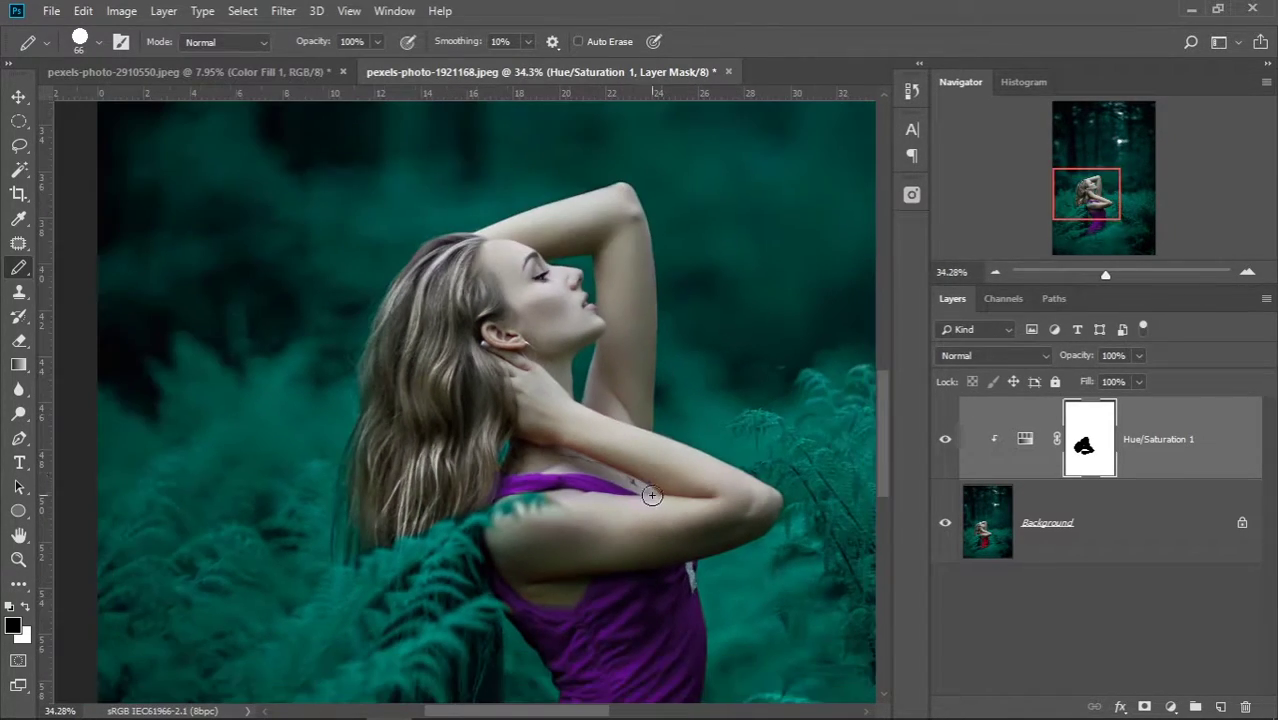
scroll(660, 561, "down", 1)
scroll(640, 545, "down", 2)
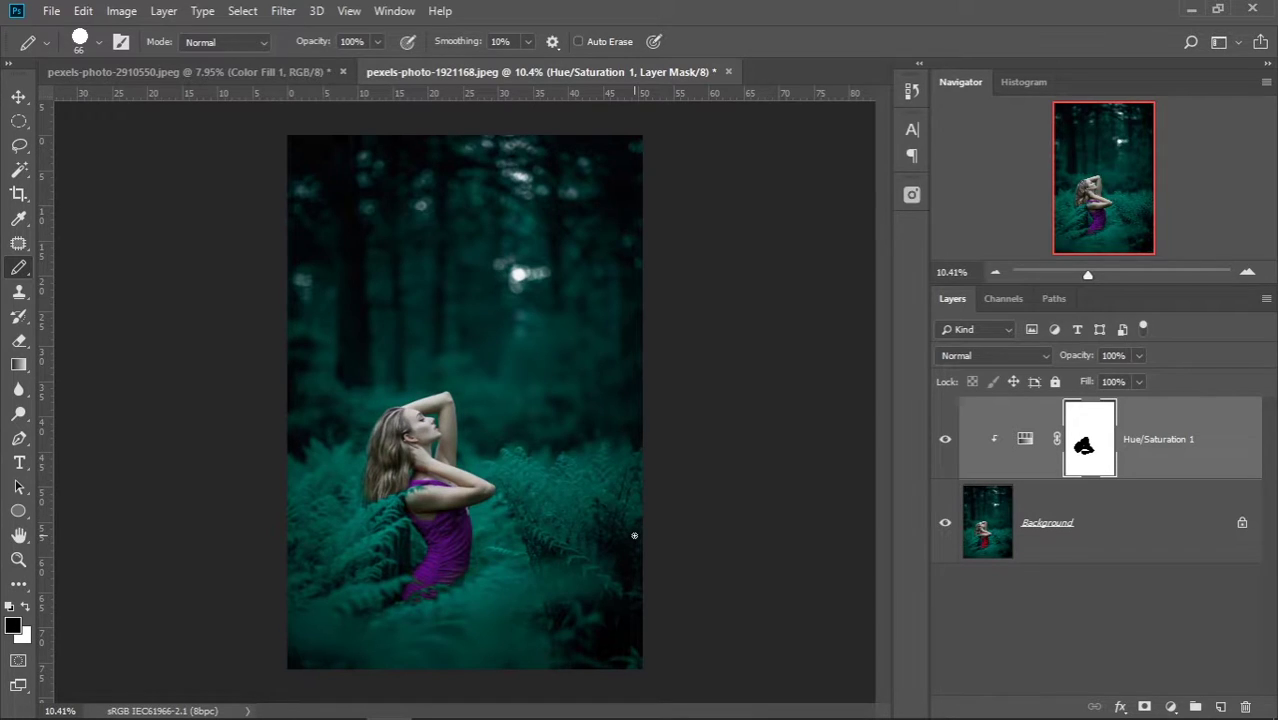
Check the Hue/Saturation before/after, then bring up the new fill/adjustment layer list
left_click(942, 526, "alt")
left_click(941, 528, "alt")
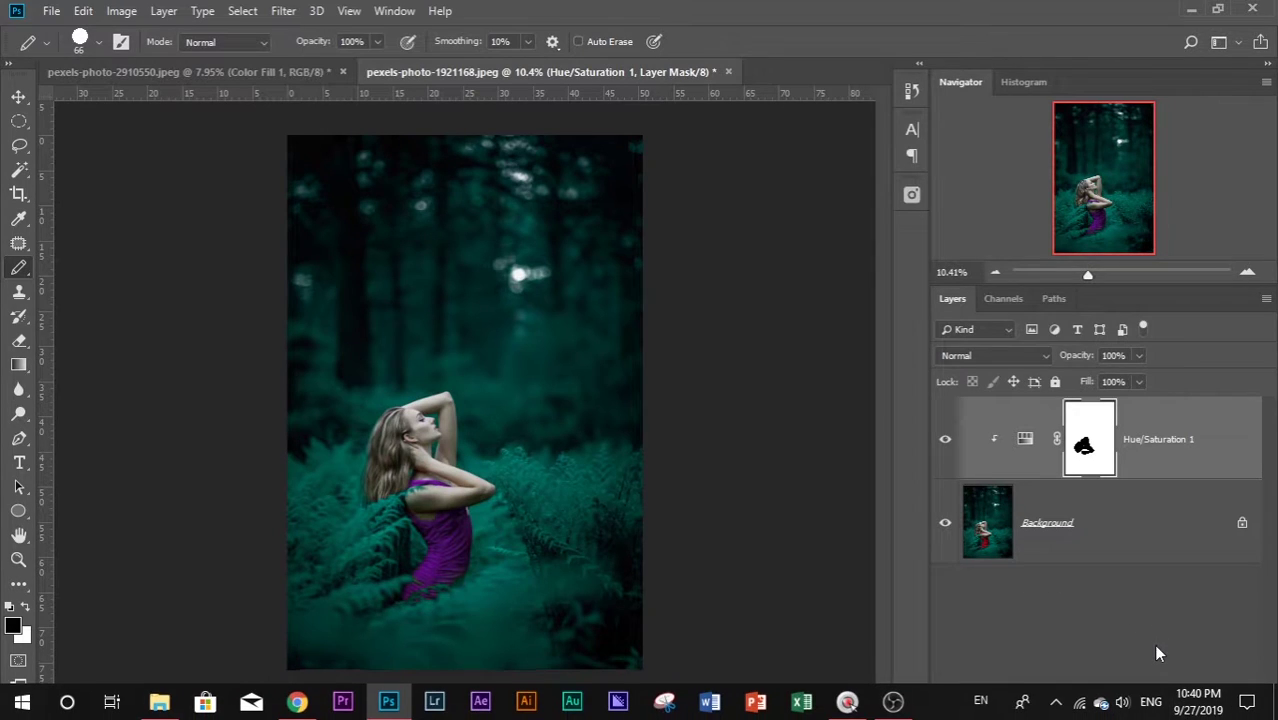
left_click(1170, 708)
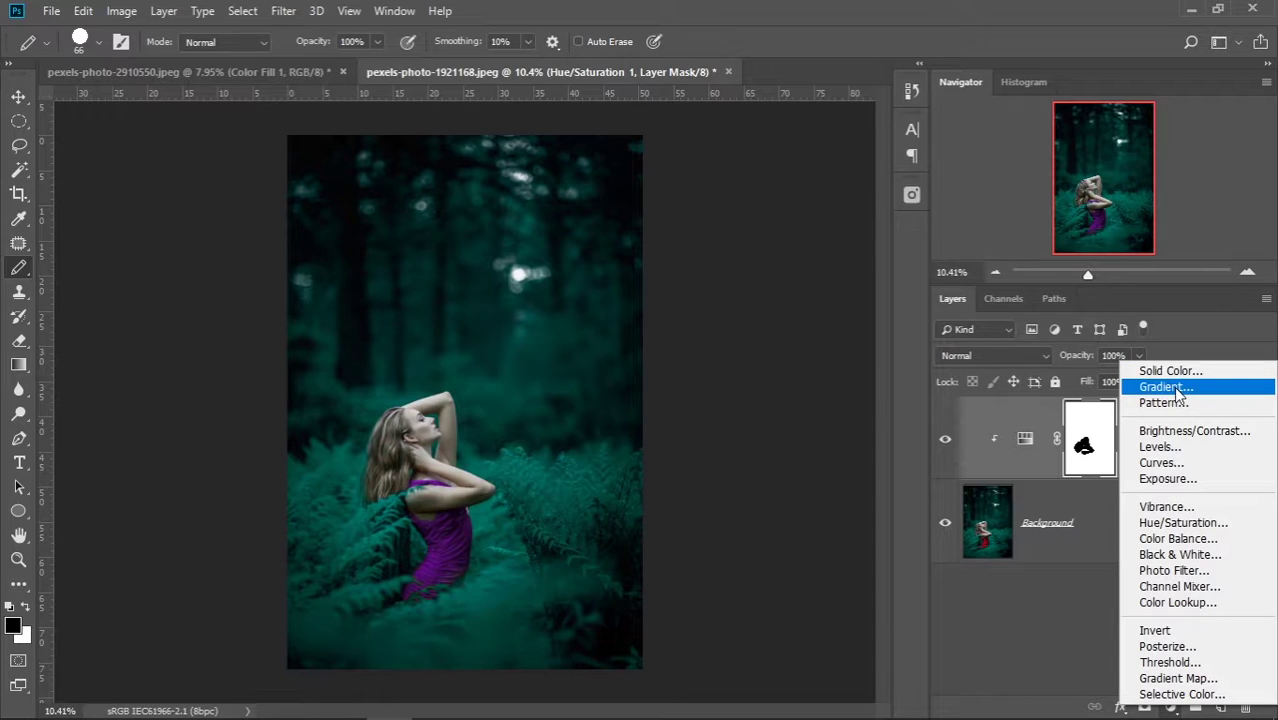
Add a radial Gradient Fill whose first colour stop is teal (#80cac5, brightened)
left_click(1178, 393)
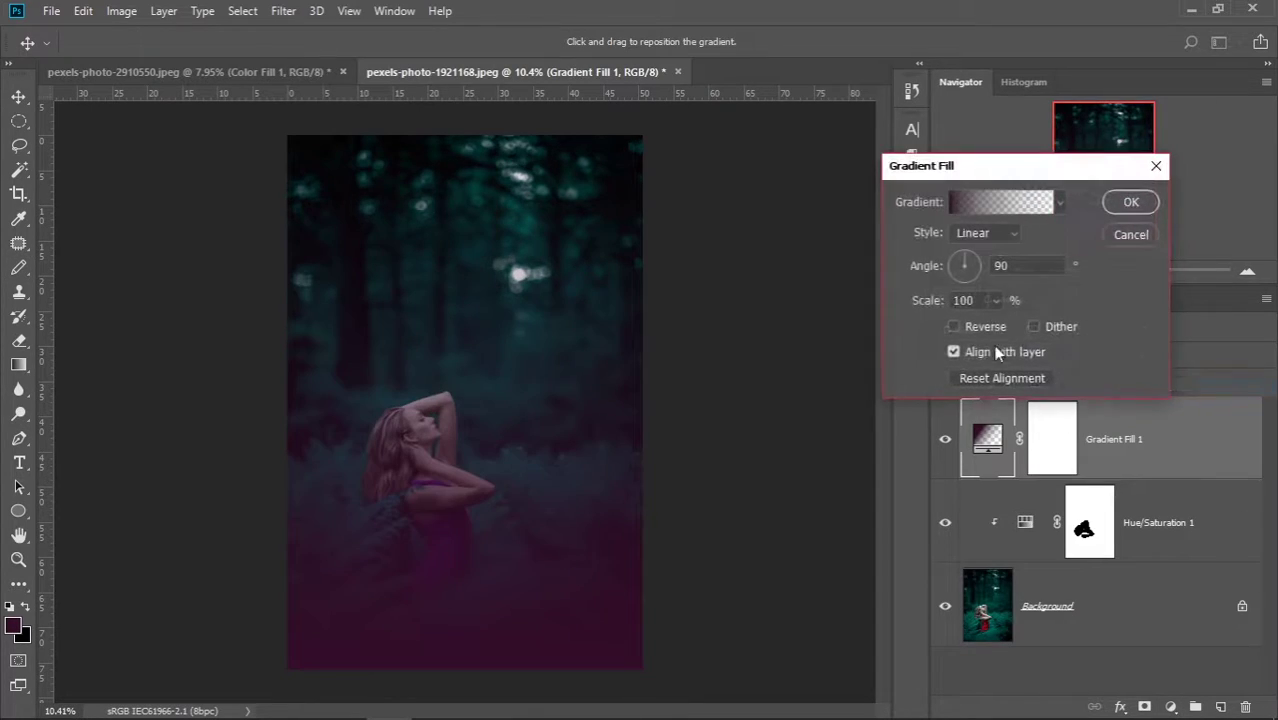
left_click(985, 233)
left_click(970, 268)
left_click(957, 202)
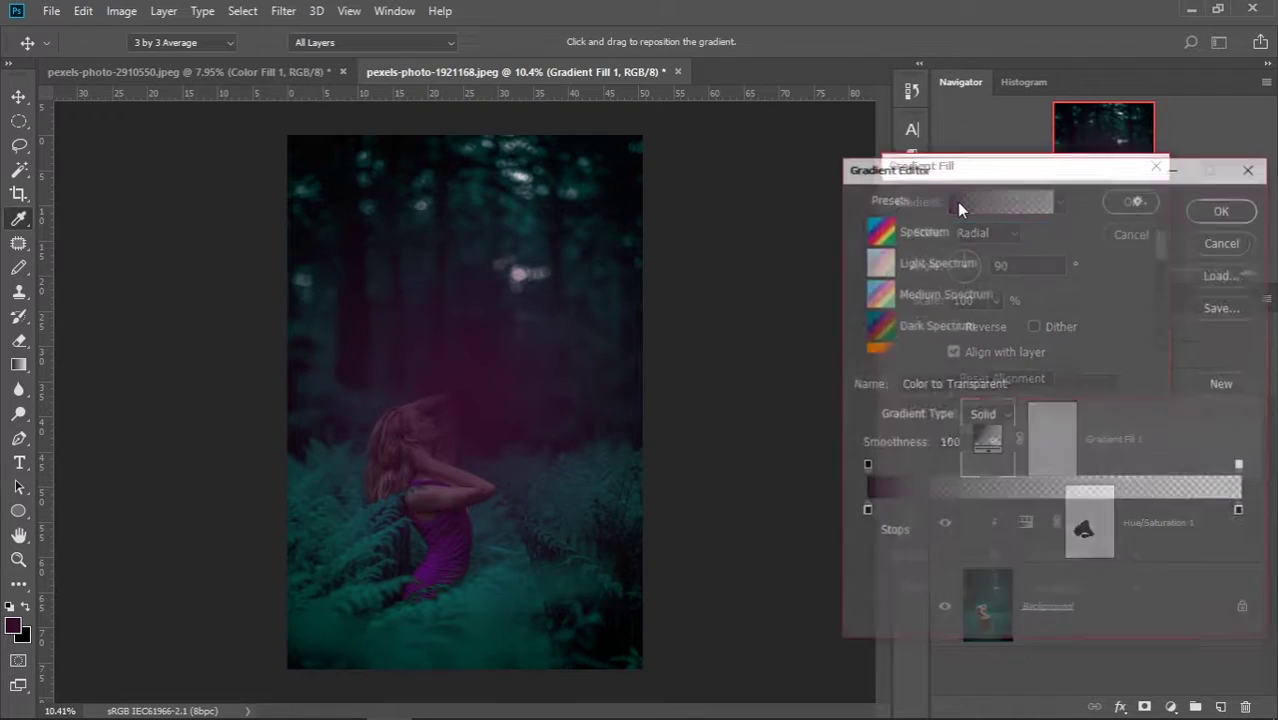
double_click(866, 510)
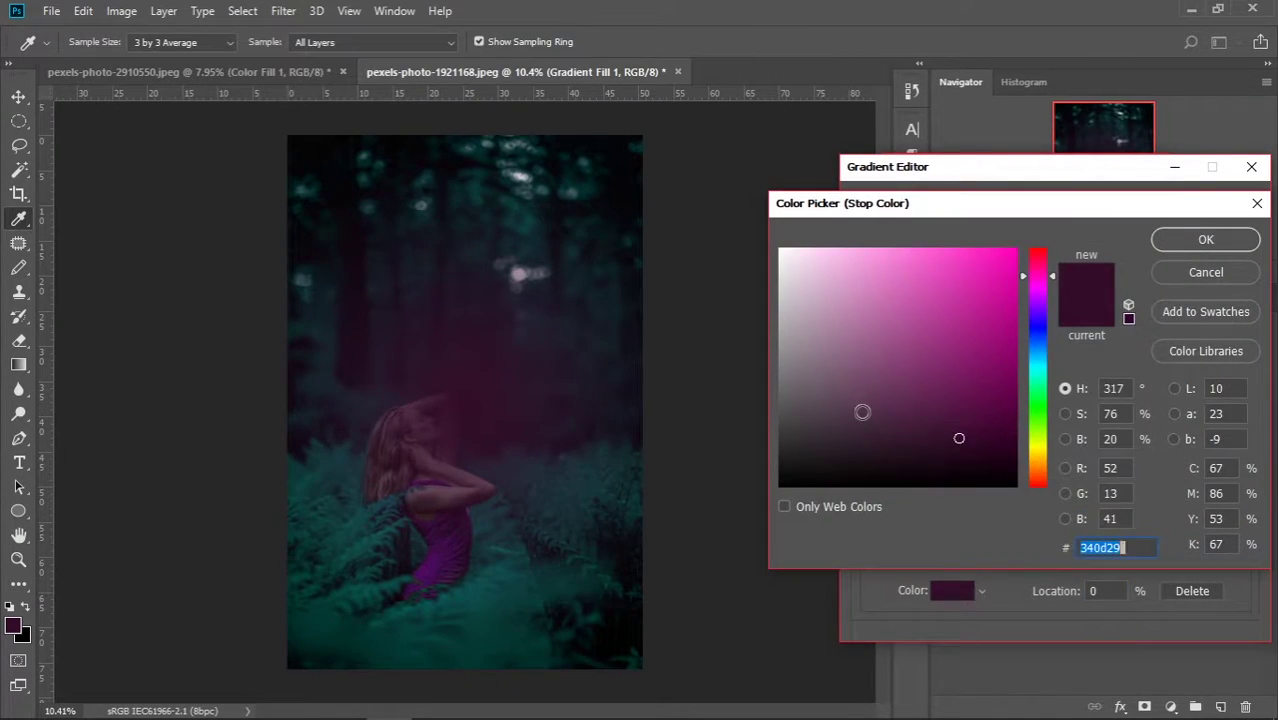
type("80cac5")
left_click(932, 302)
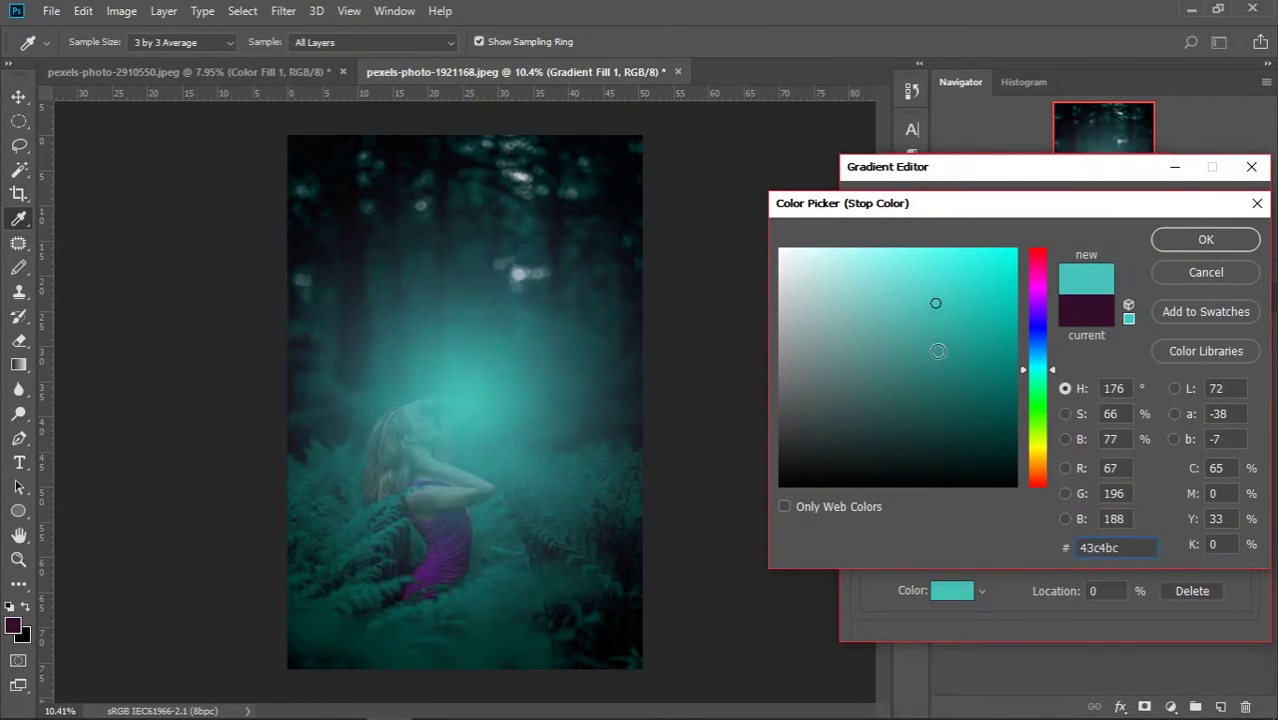
left_click_drag(935, 298, 912, 288)
left_click(1206, 239)
left_click(1212, 208)
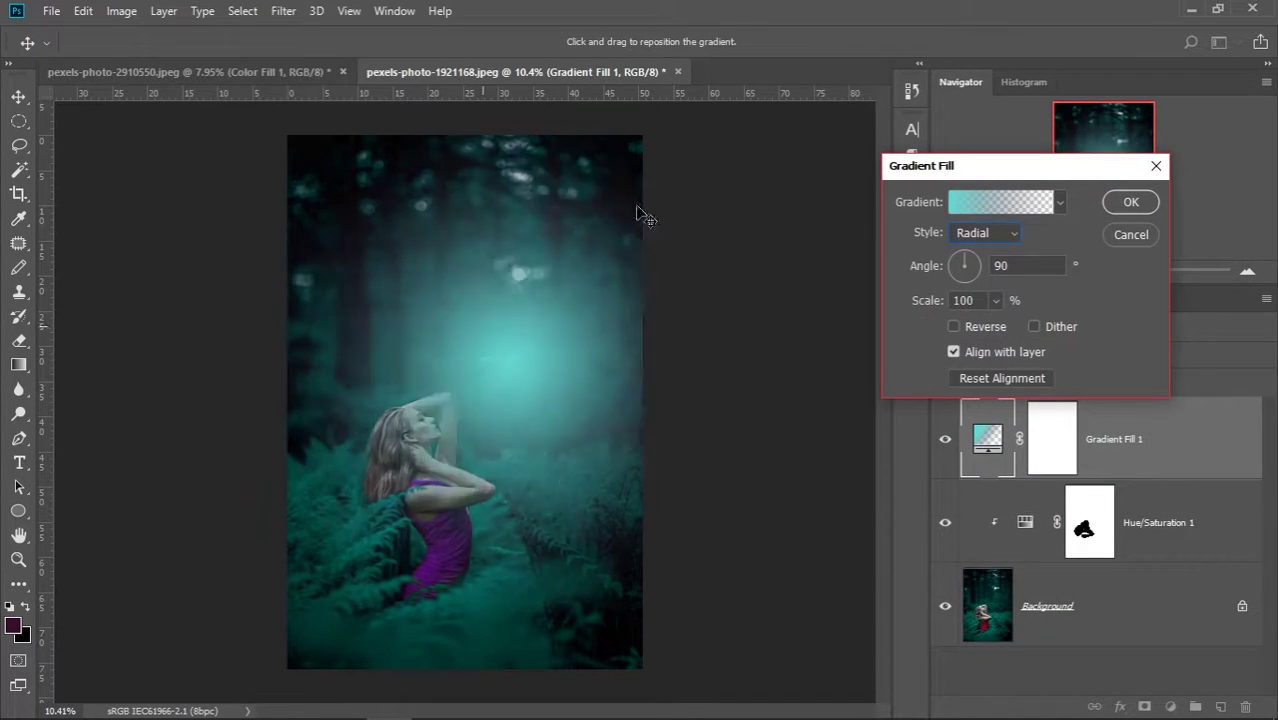
Position the teal glow at the upper right, lighten the stop, and confirm Gradient Fill 1
left_click_drag(645, 214, 590, 150)
mouse_move(590, 200)
left_mouse_down()
mouse_move(605, 272)
mouse_move(640, 235)
left_mouse_up()
left_click(960, 205)
double_click(866, 510)
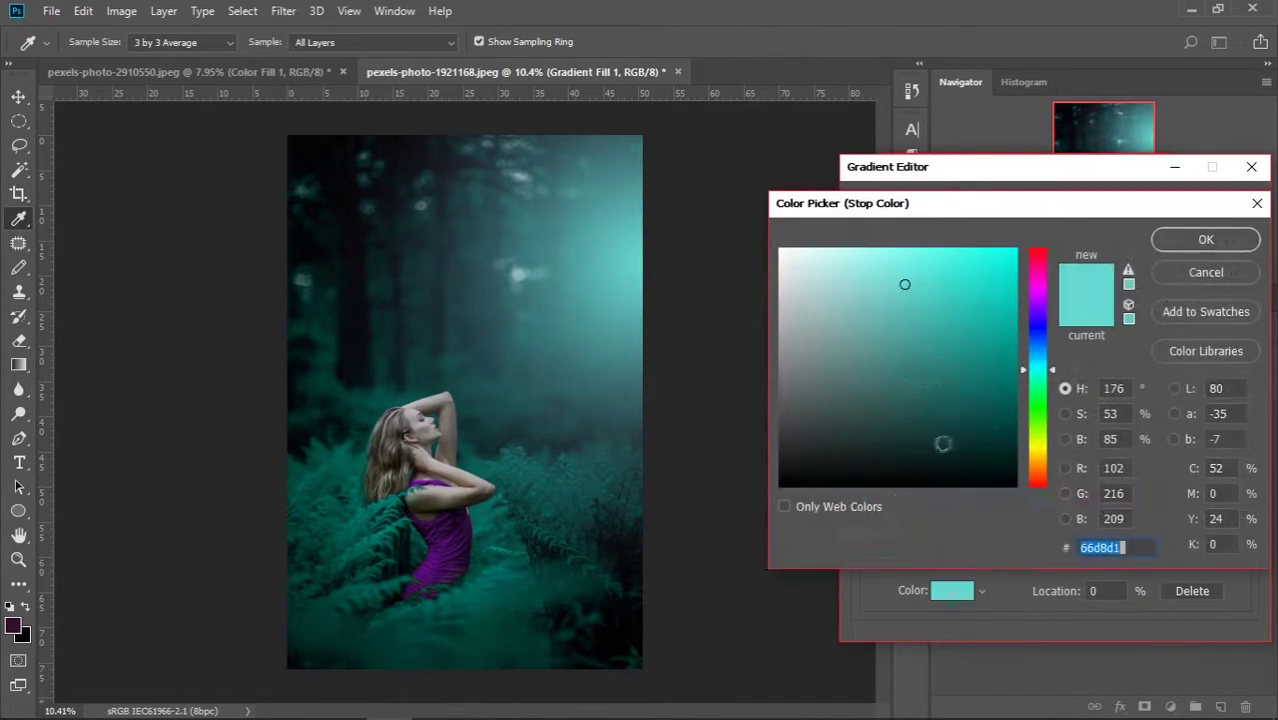
left_click(941, 288)
left_click(1206, 239)
left_click(1212, 208)
left_click(1131, 201)
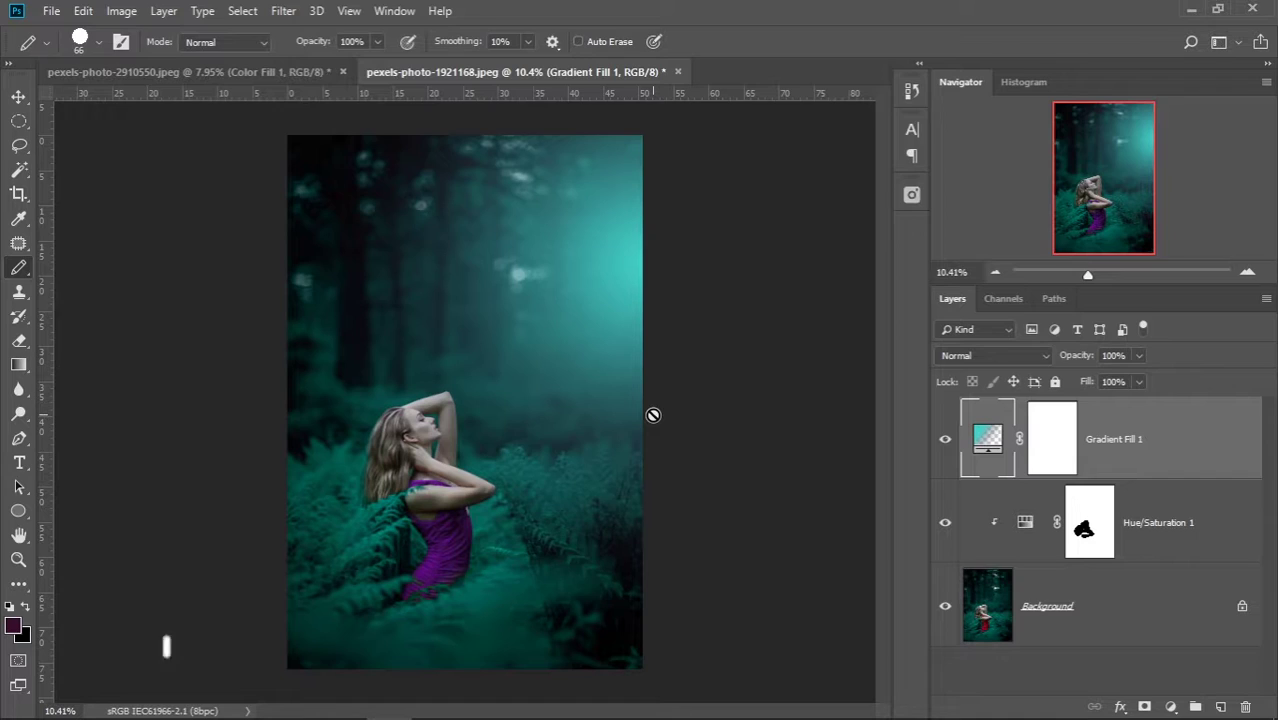
left_click(289, 77)
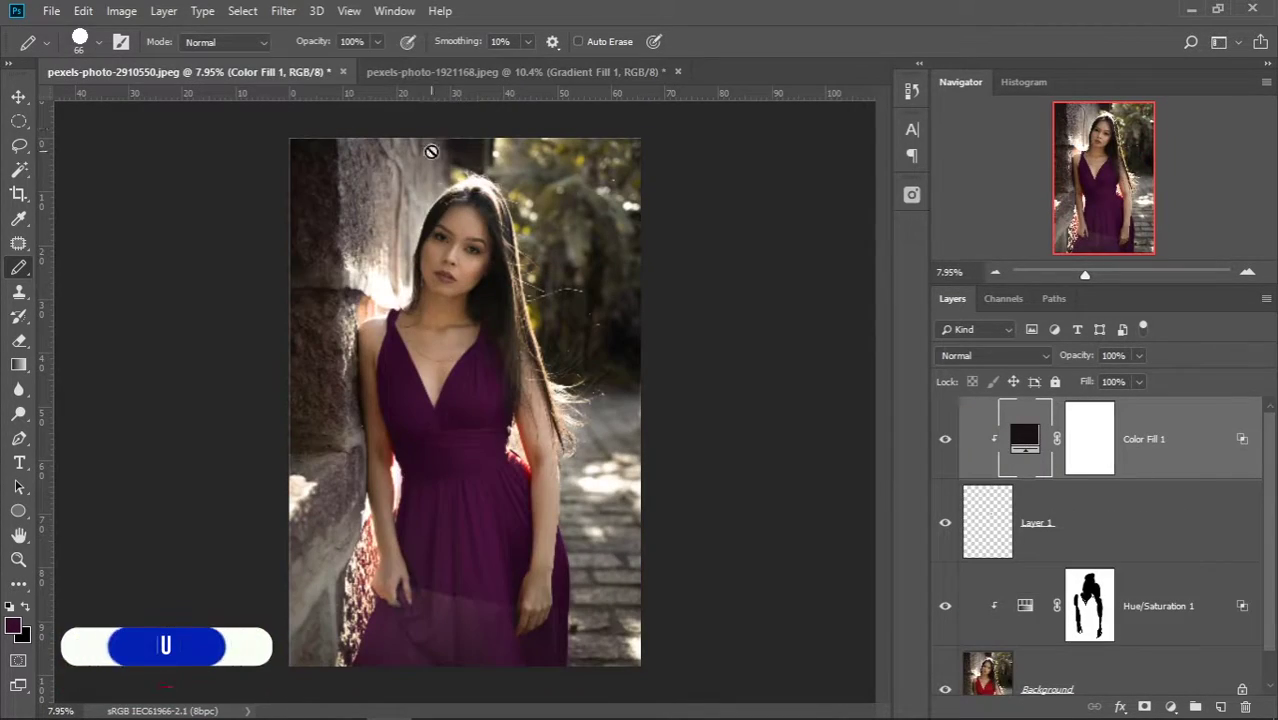
scroll(1000, 520, "down", 1)
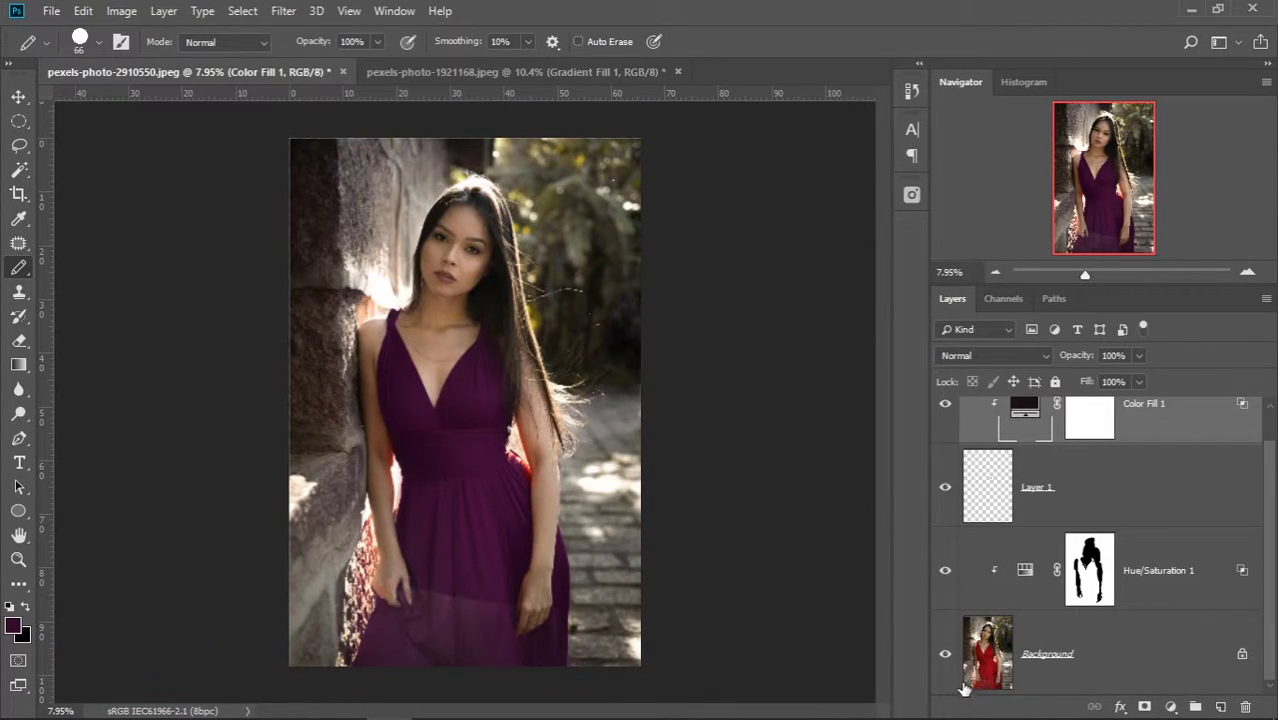
left_click(945, 654, "alt")
left_click(507, 71)
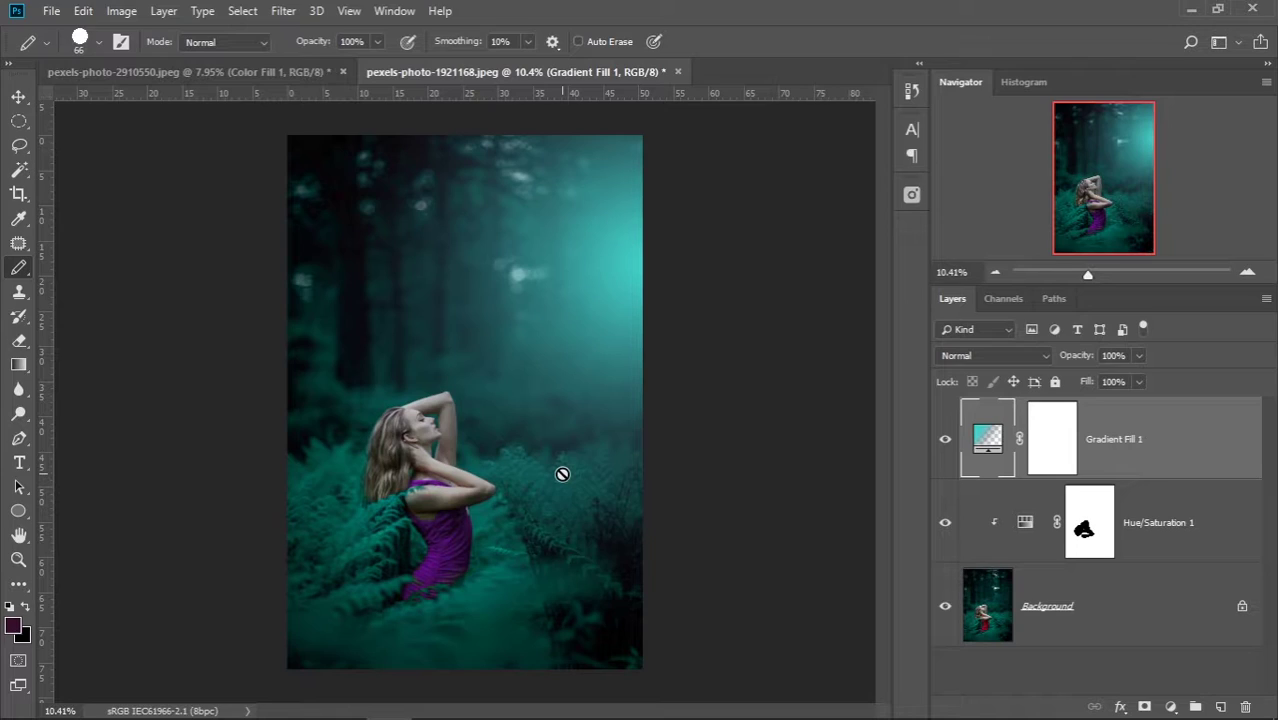
On pexels-photo-2910550, show the Hue/Saturation 1 Magentas settings (Hue -40, Lightness -64)
left_click(290, 72)
double_click(1025, 605)
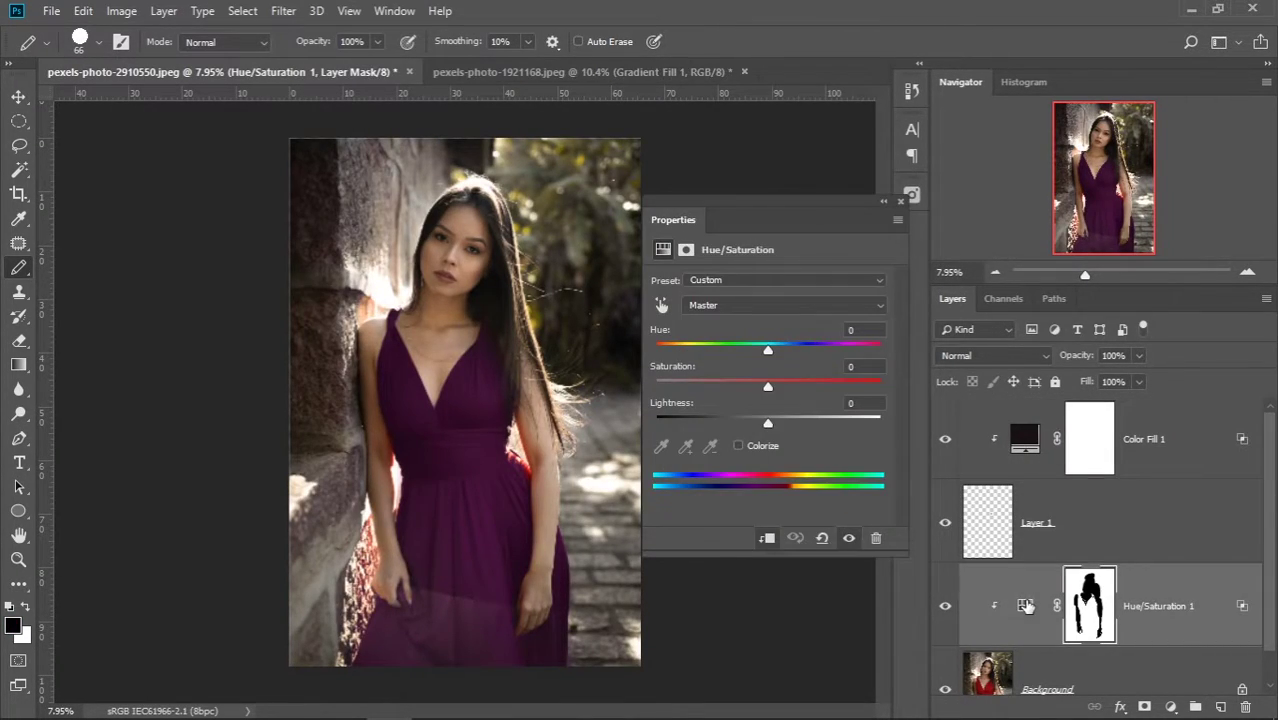
left_click(752, 308)
left_click(745, 336)
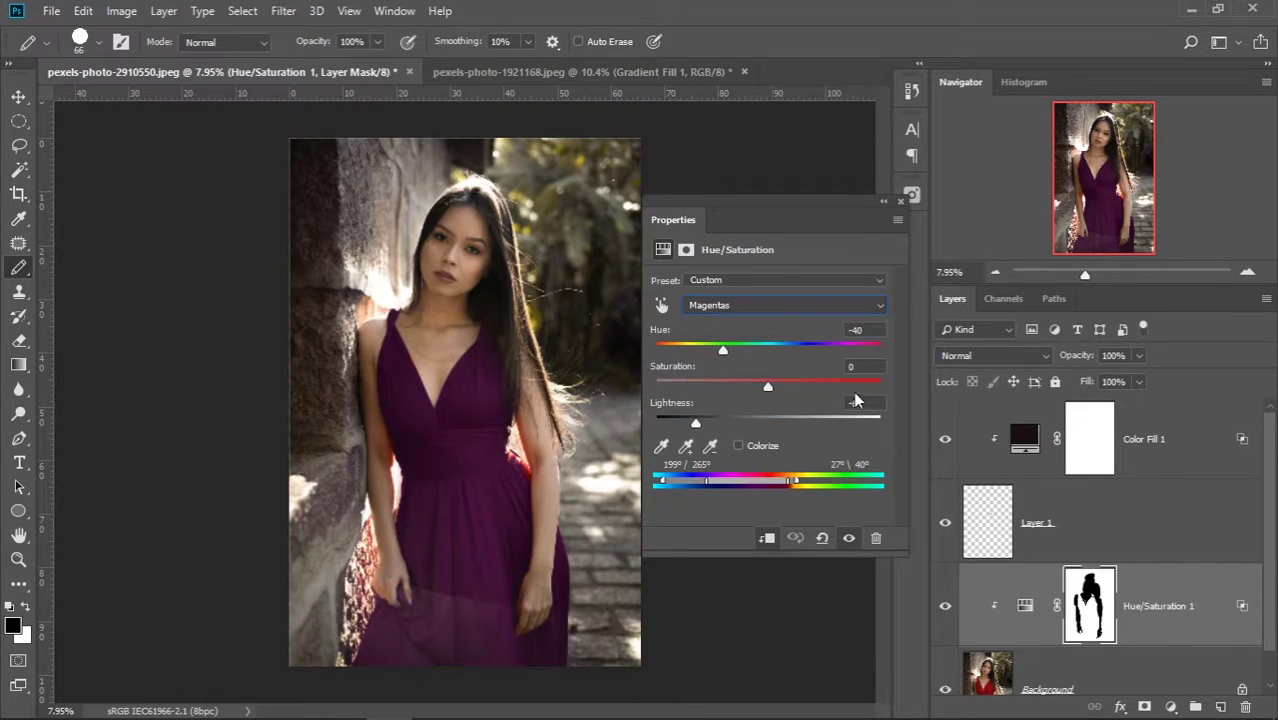